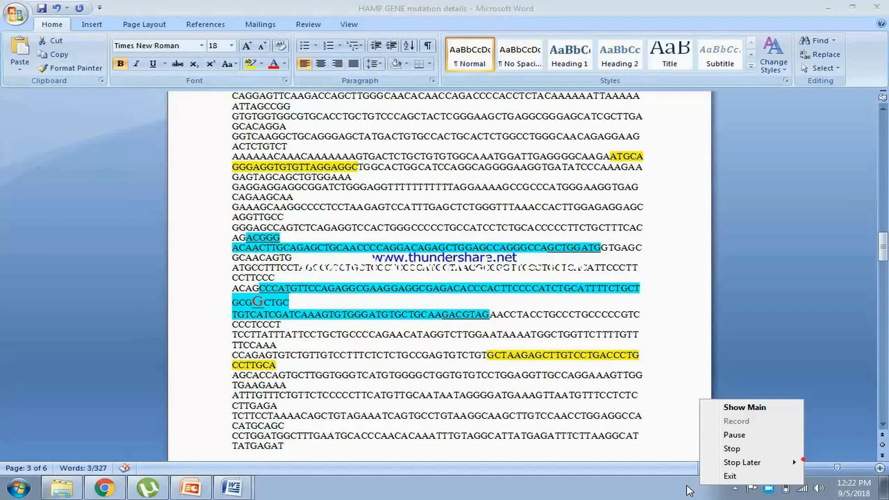
Step: Go to the beginning of the HAMP gene document and select the accession number DQ496109.1
left_click(678, 483)
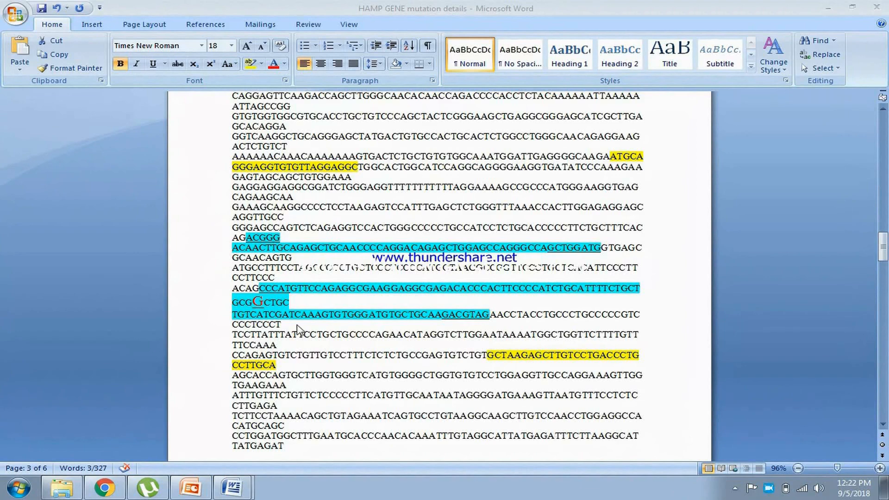
left_click_drag(885, 232, 883, 127)
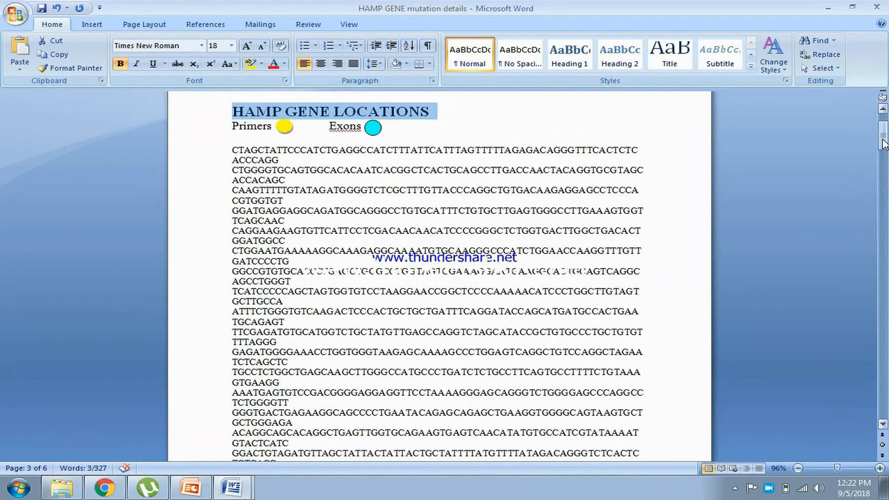
scroll(883, 128, "up", 3)
left_click(693, 177)
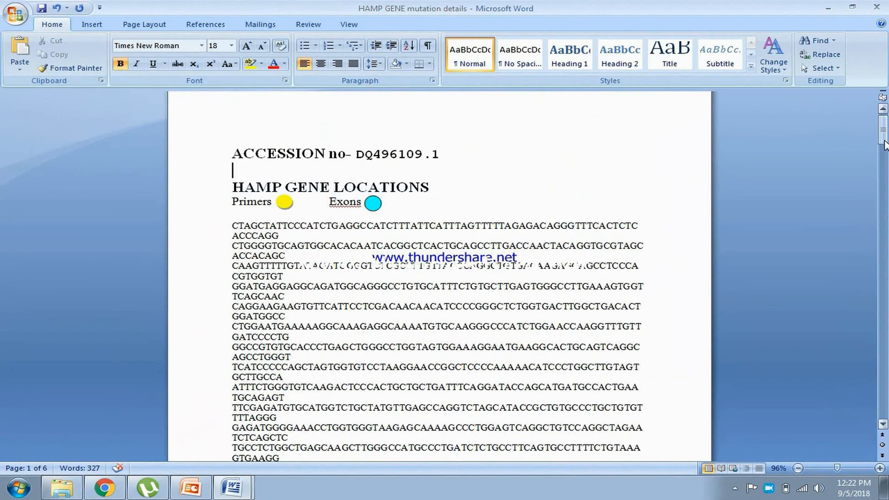
scroll(884, 139, "down", 1)
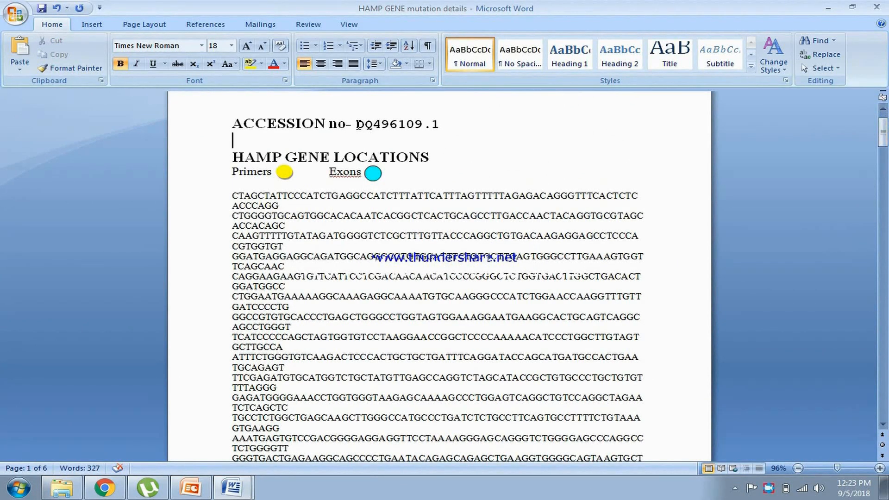
left_click_drag(355, 125, 443, 128)
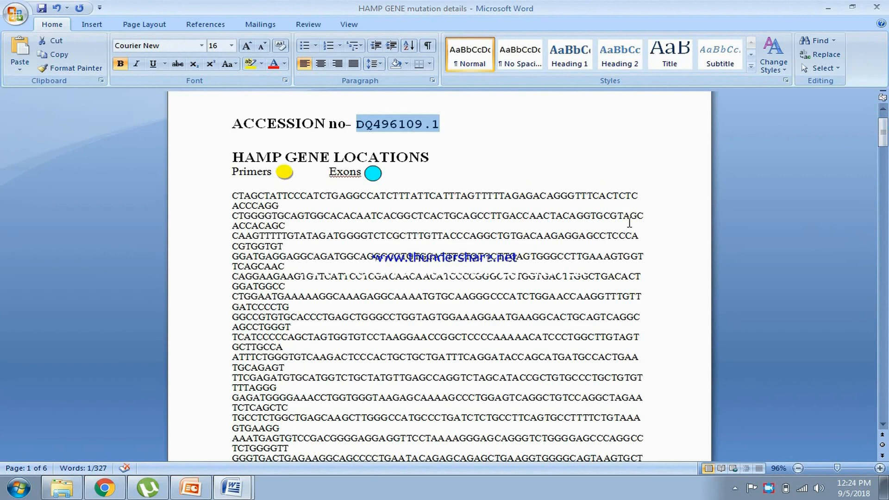
Step: Examine the Primers and Exons colour legend under the HAMP GENE LOCATIONS heading
scroll(629, 223, "up", 2)
scroll(329, 204, "down", 1)
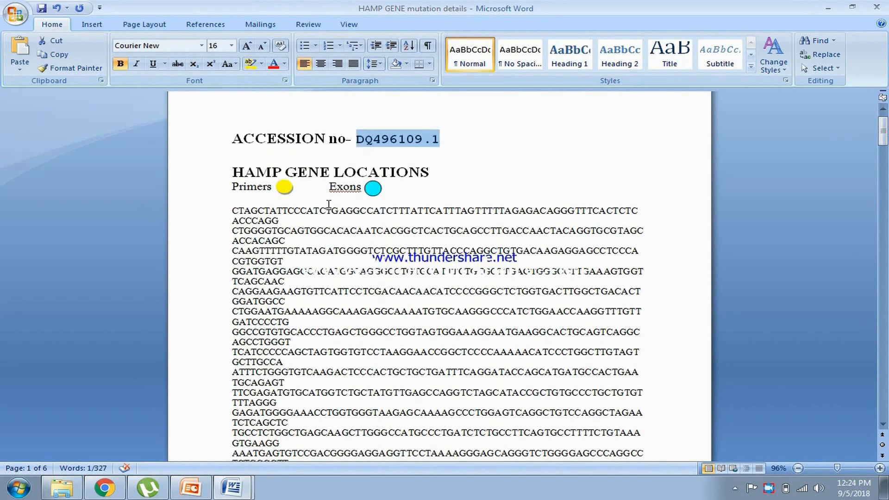
triple_click(327, 187)
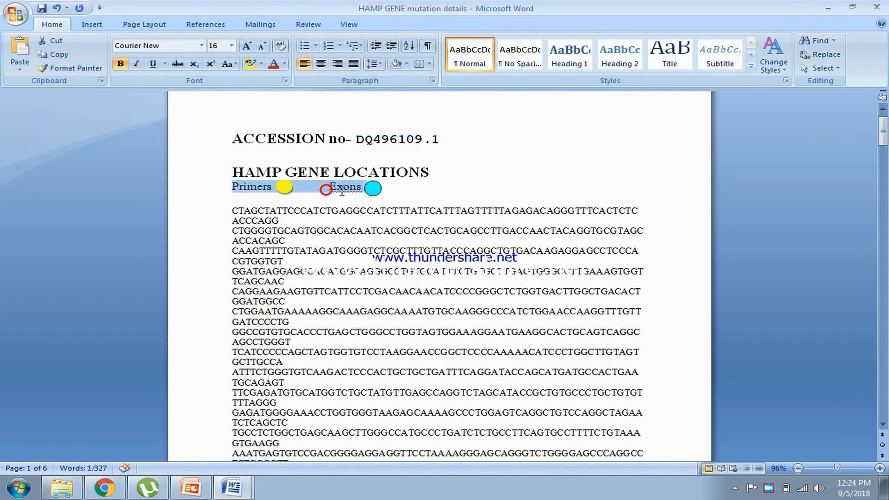
left_click(387, 190)
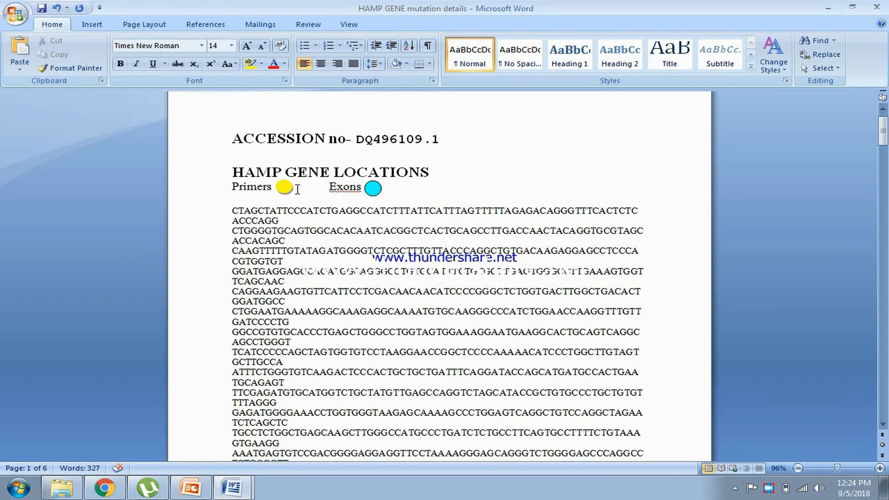
Step: Examine the blue-highlighted exons throughout the HAMP gene sequence, from the first exon on page 2 to the third on page 3
left_click_drag(883, 129, 885, 134)
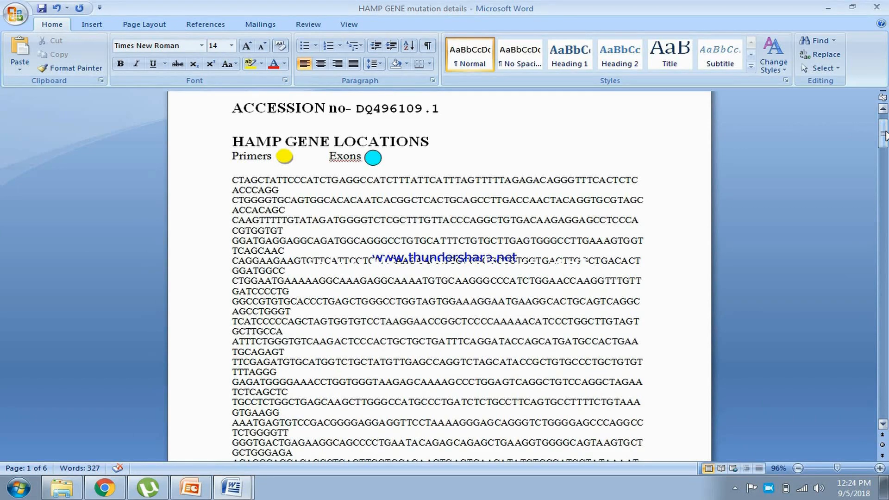
left_click_drag(886, 135, 886, 192)
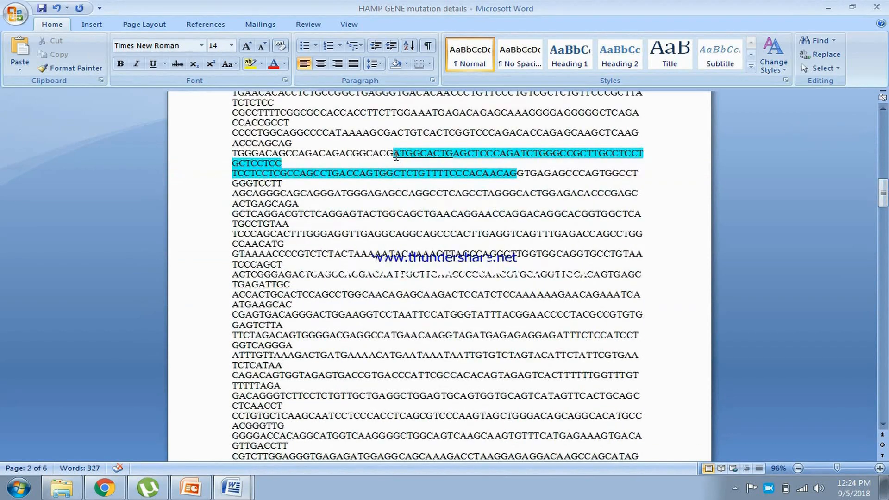
left_click_drag(395, 153, 517, 185)
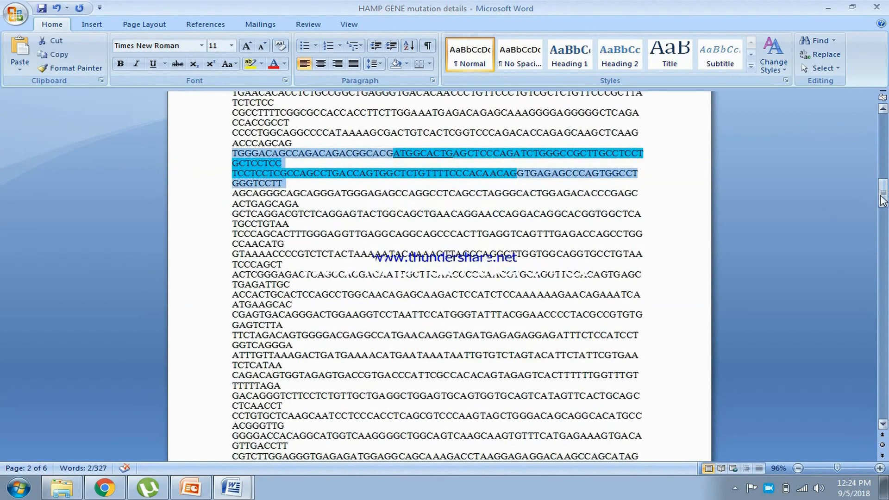
left_click_drag(883, 194, 885, 252)
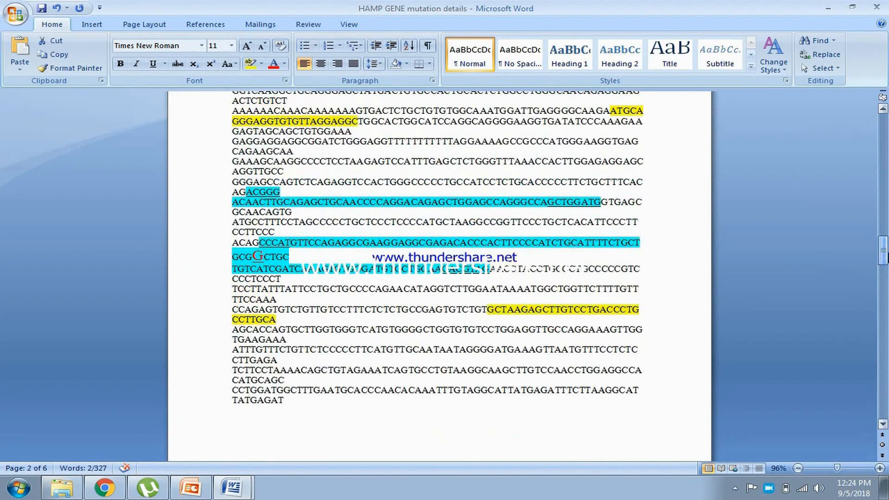
left_click_drag(251, 193, 555, 269)
left_click(326, 341)
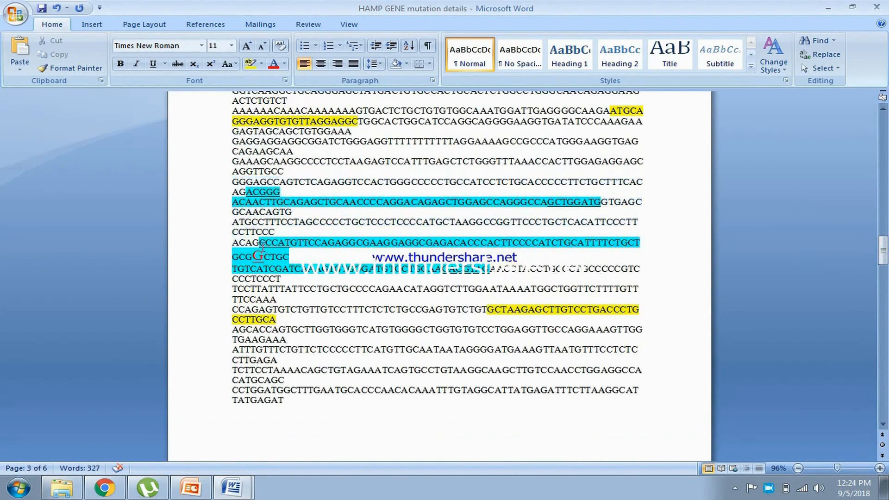
double_click(262, 246)
key("alt+Tab")
key("alt+Tab")
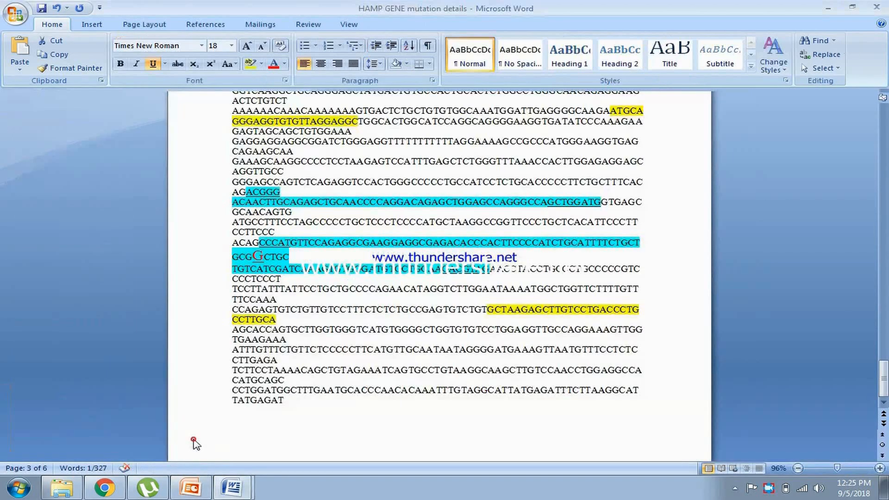
Step: Select the whole first exon on page 2, from ATGGCACTG through CCCACAACAG, and check its character count
left_click_drag(883, 377, 883, 192)
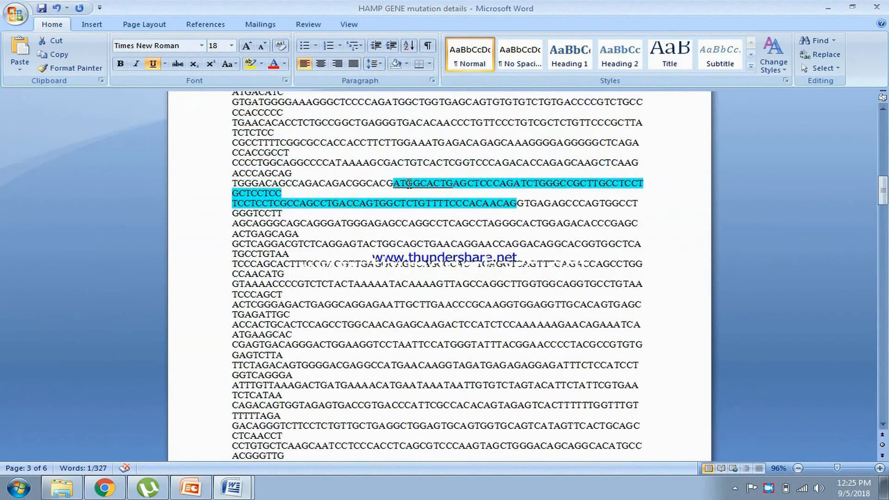
left_click(397, 184)
mouse_move(396, 184)
left_mouse_down()
mouse_move(509, 203)
mouse_move(523, 195)
mouse_move(495, 192)
mouse_move(468, 173)
mouse_move(428, 185)
mouse_move(399, 179)
left_mouse_up()
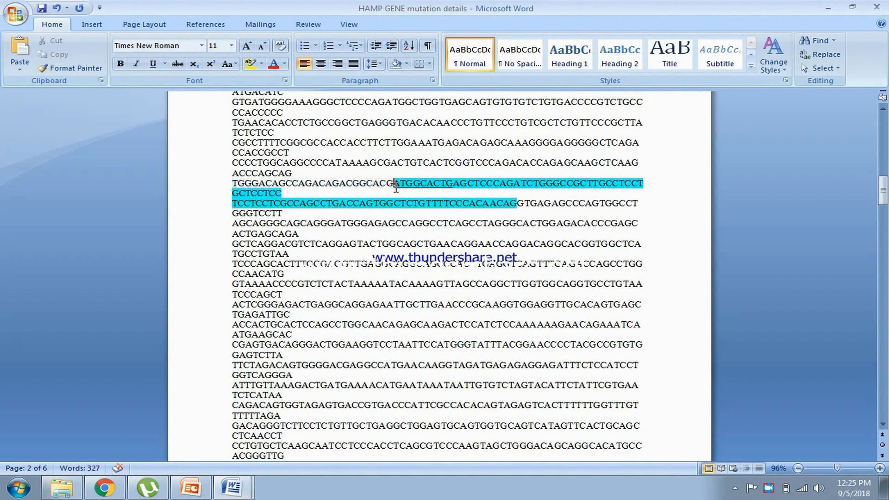
key("shift+Right")
key("shift+Right")
key("shift+Right")
key("shift+Right")
key("shift+Right")
key("shift+Right")
key("shift+Right")
key("shift+Right")
key("shift+Right")
key("shift+Right")
key("shift+Right")
key("shift+Right")
key("shift+Right")
key("shift+Right")
key("shift+Right")
key("shift+Right")
key("shift+Right")
key("shift+Right")
key("shift+Right")
key("shift+Right")
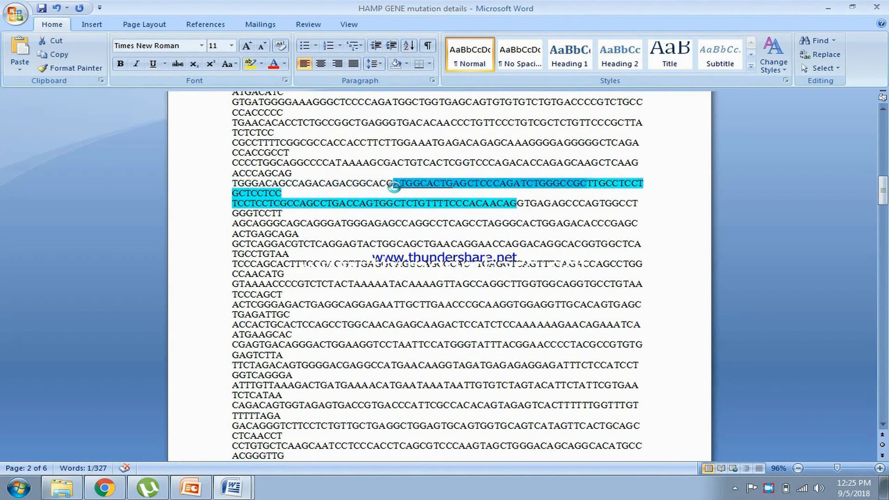
key("shift+Right")
key("shift+Right")
key("shift+Right")
key("shift+Right")
key("shift+Right")
key("shift+Right")
key("shift+Right")
key("shift+Right")
key("shift+Right")
key("shift+Right")
key("shift+Right")
key("shift+Right")
key("shift+Right")
key("shift+Right")
key("shift+Right")
key("shift+Right")
key("shift+Right")
key("shift+Right")
key("shift+Right")
key("shift+Right")
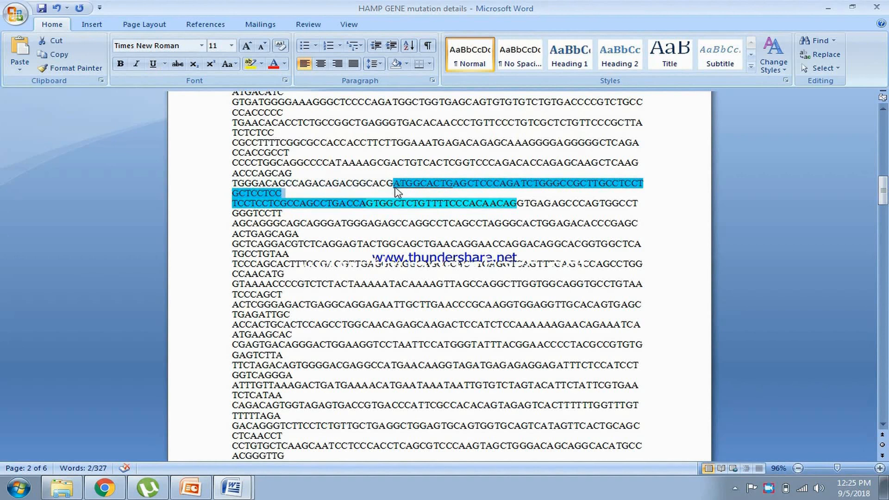
key("shift+Right")
key("shift+Right")
key("shift+Right")
key("shift+Right")
key("shift+Right")
key("shift+Right")
key("shift+Right")
key("shift+Right")
key("shift+Right")
key("shift+Right")
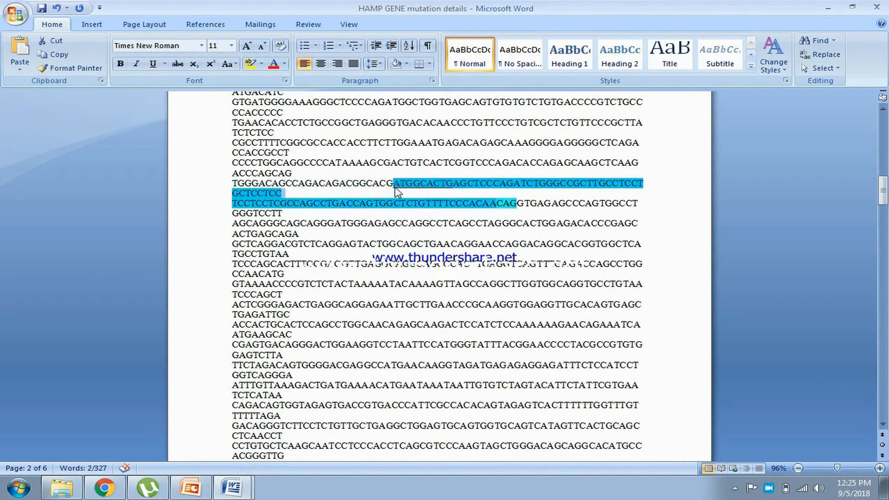
left_click(83, 468)
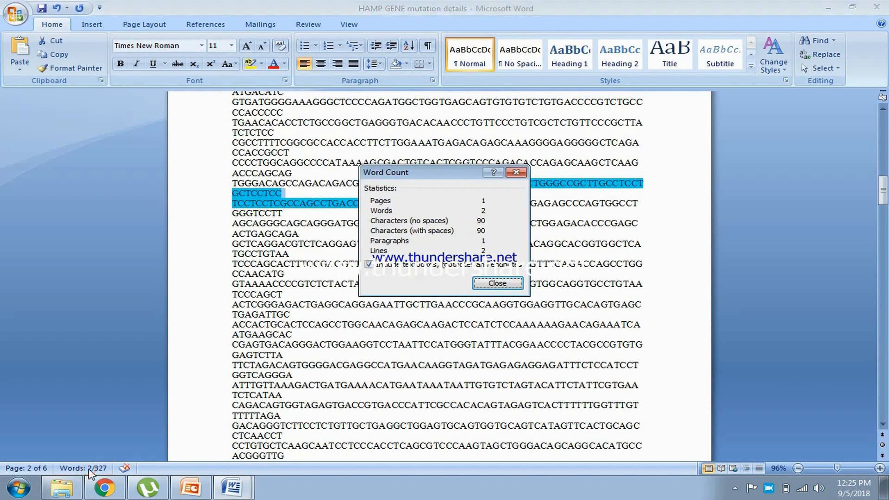
left_click(525, 172)
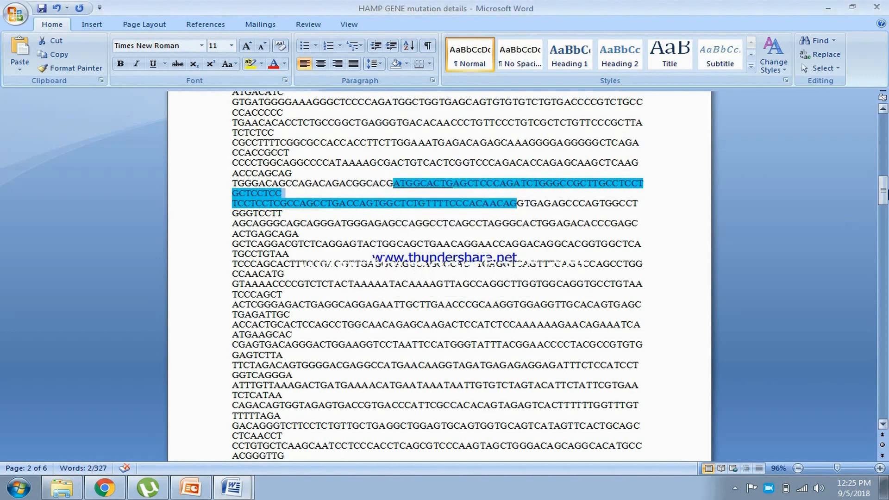
Step: Add the second exon and the third exon up to the enlarged red G to the selection, and check the combined character count
left_click_drag(883, 192, 885, 256)
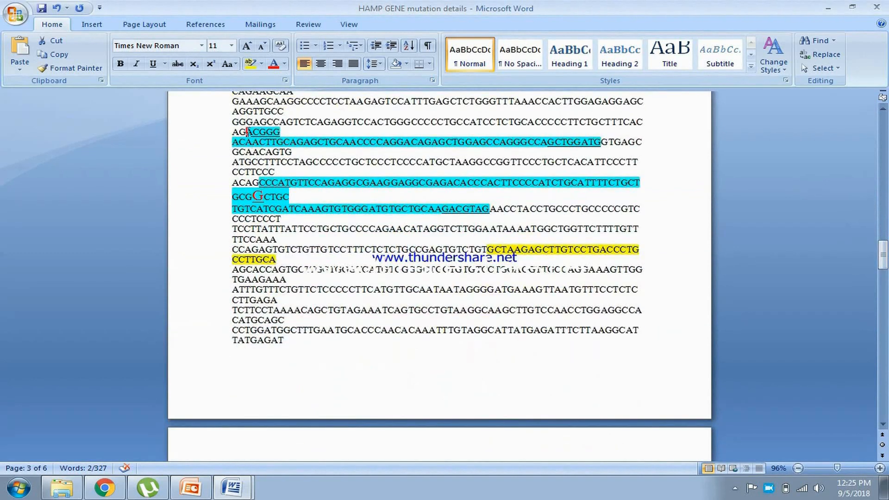
left_click_drag(247, 132, 604, 141)
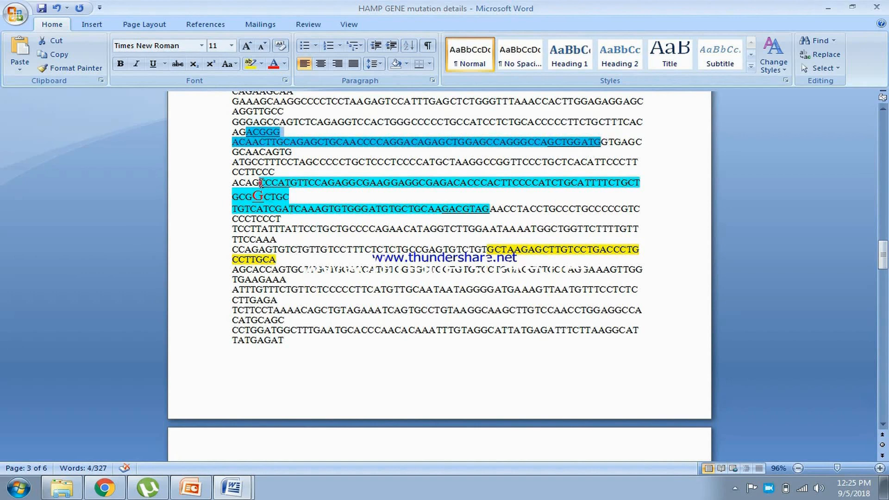
mouse_move(261, 183)
left_mouse_down()
mouse_move(357, 199)
mouse_move(349, 175)
mouse_move(358, 199)
mouse_move(269, 199)
left_mouse_up()
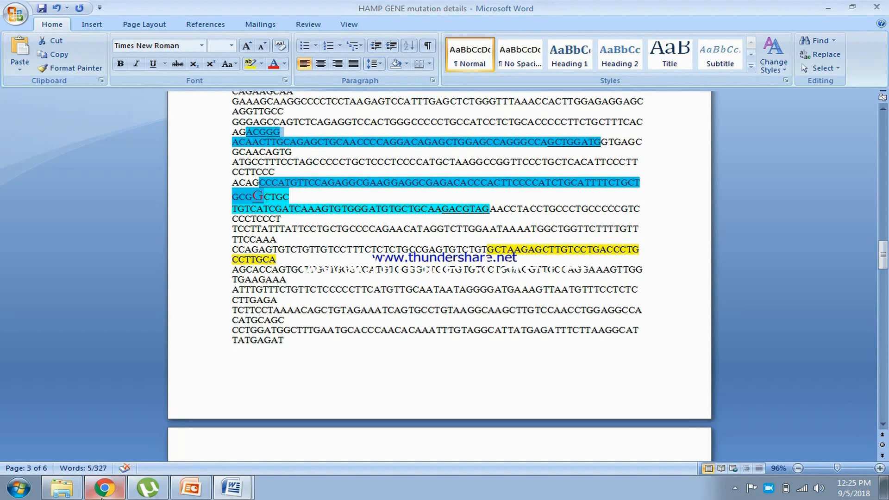
left_click(68, 469)
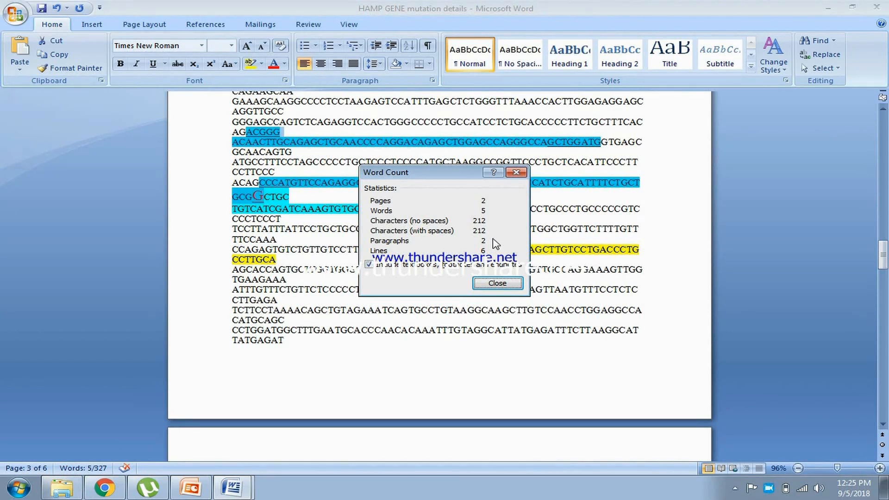
left_click(486, 357)
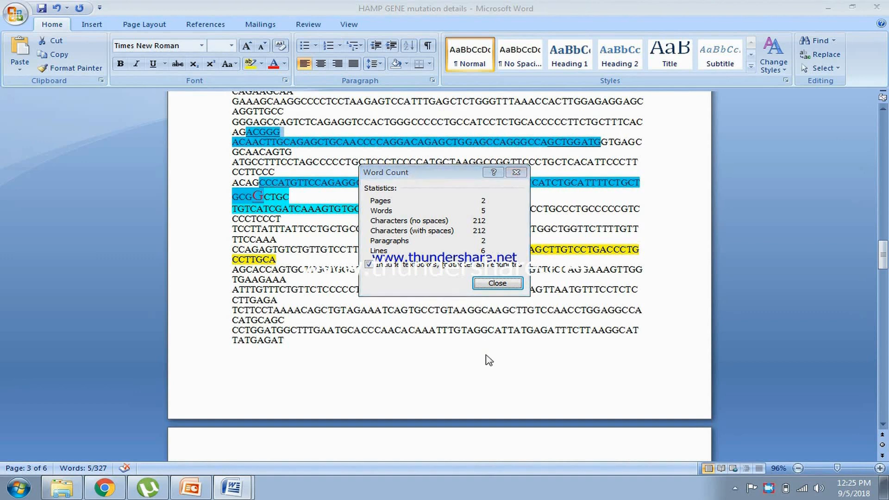
left_click(496, 284)
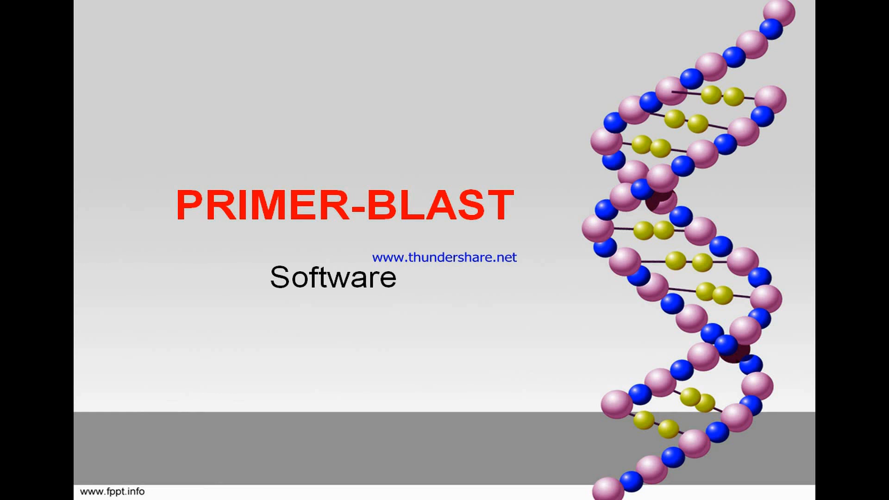
left_click(165, 203)
left_click(438, 296)
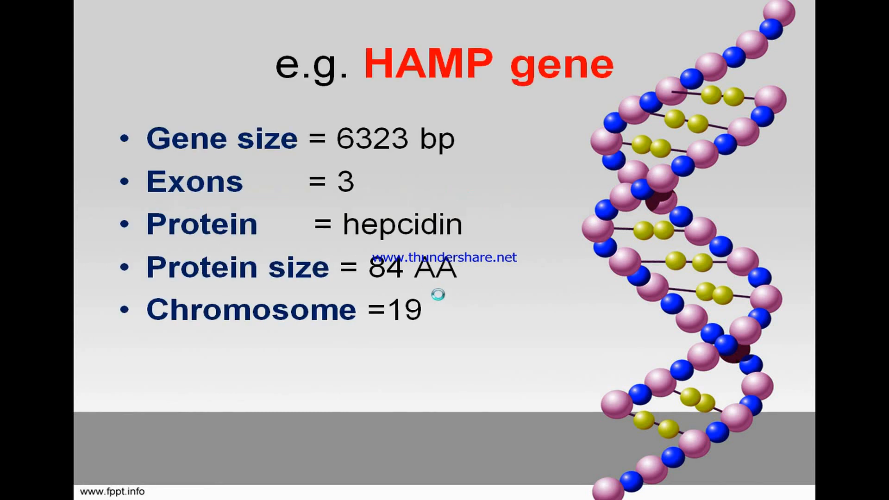
left_click(442, 300)
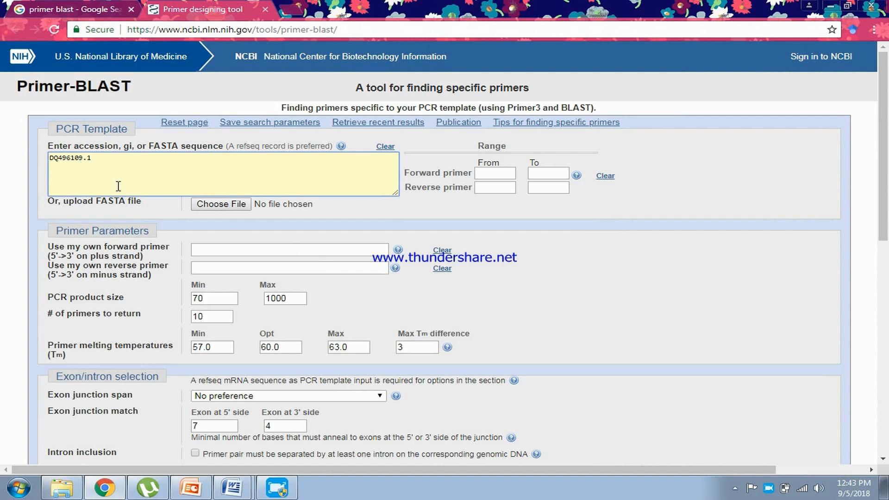
Step: Delete the accession number from Primer-BLAST's PCR template sequence box
key("BackSpace")
key("BackSpace")
key("BackSpace")
key("BackSpace")
key("BackSpace")
key("BackSpace")
key("BackSpace")
key("BackSpace")
key("BackSpace")
left_click(68, 163)
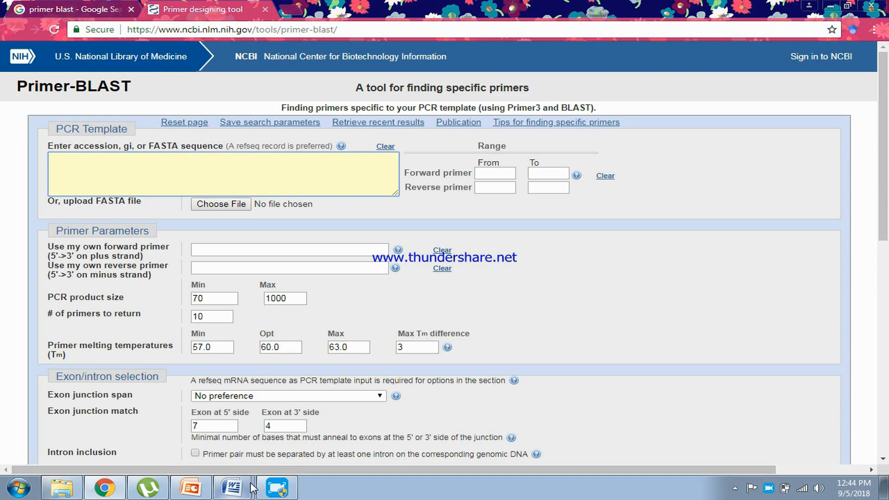
Step: Select the full HAMP gene nucleotide sequence in the Word document, ending before the codon table, and return to Primer-BLAST in Chrome
left_click(232, 488)
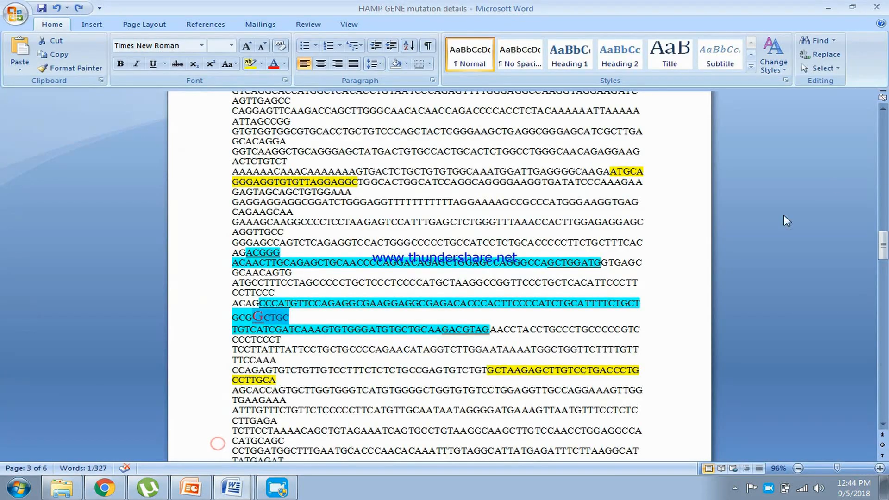
left_click_drag(886, 237, 886, 120)
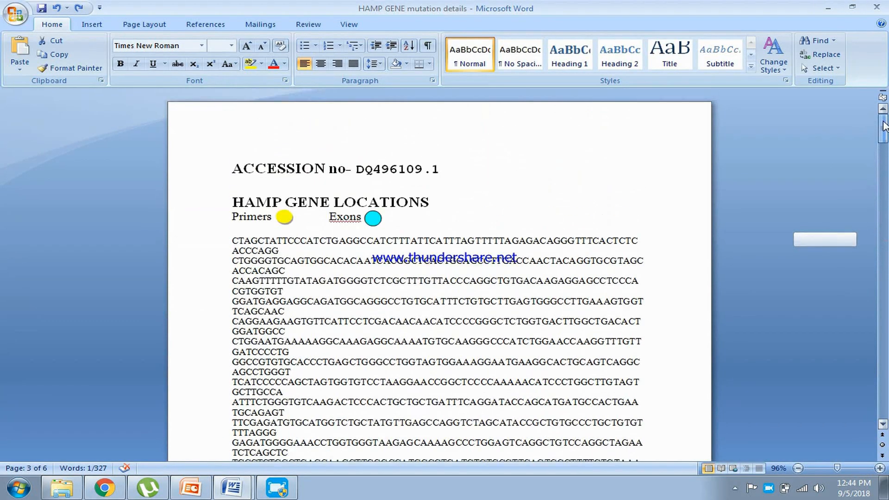
left_click_drag(229, 243, 407, 128)
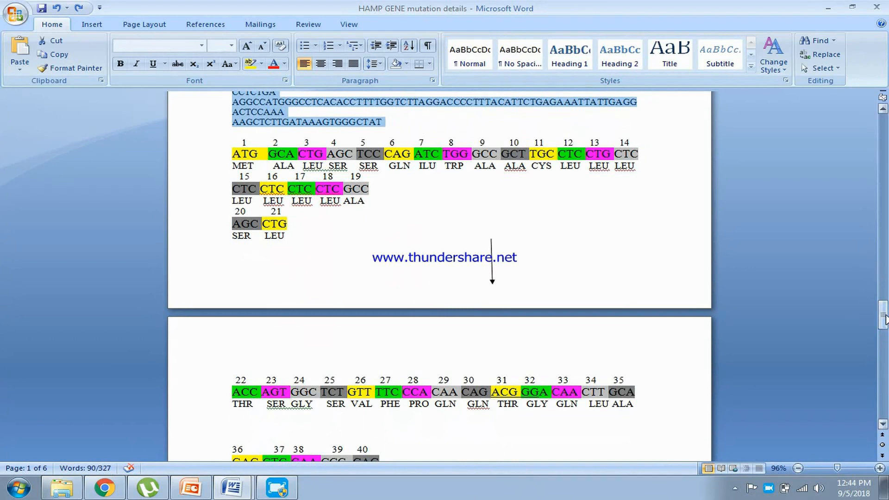
left_click_drag(884, 315, 885, 297)
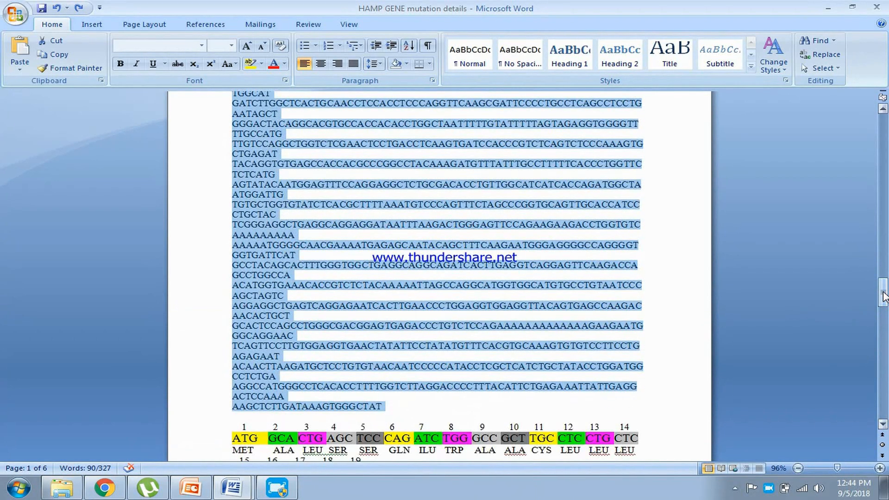
left_click(105, 488)
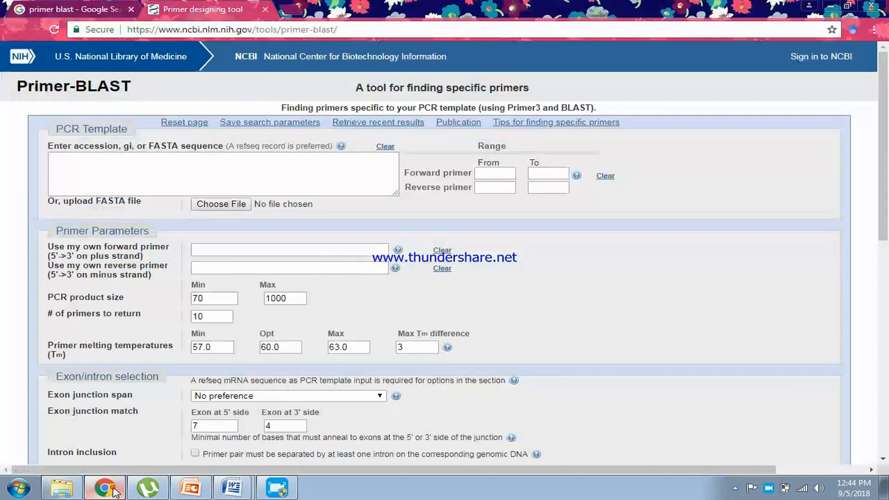
Step: Copy the accession number DQ496109.1 from the heading at the start of the Word document
left_click(63, 168)
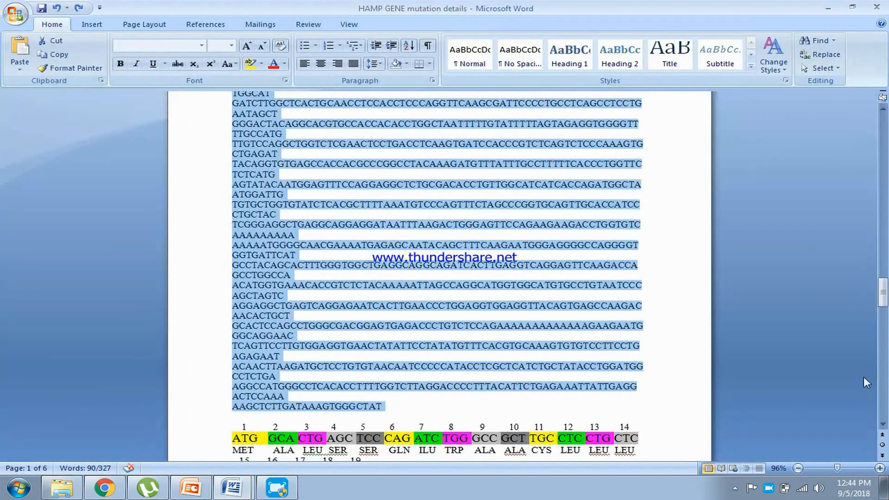
left_click_drag(883, 292, 886, 139)
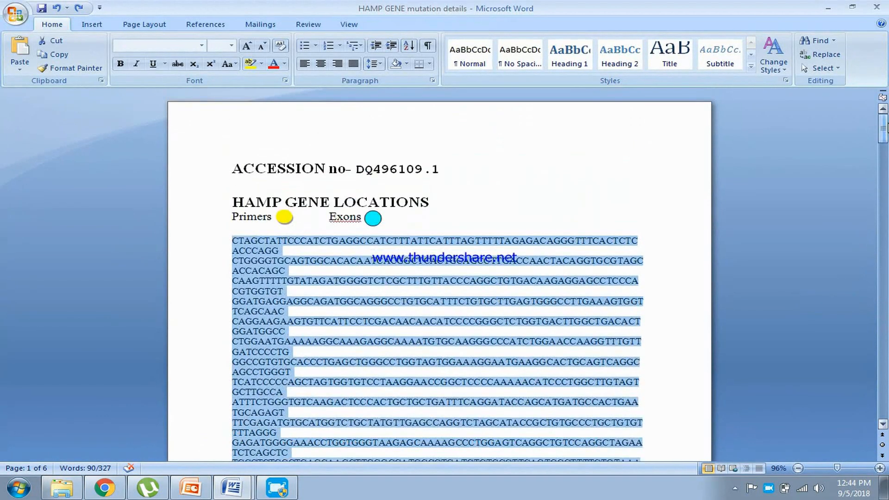
left_click(359, 168)
left_click_drag(359, 168, 456, 182)
key("ctrl+c")
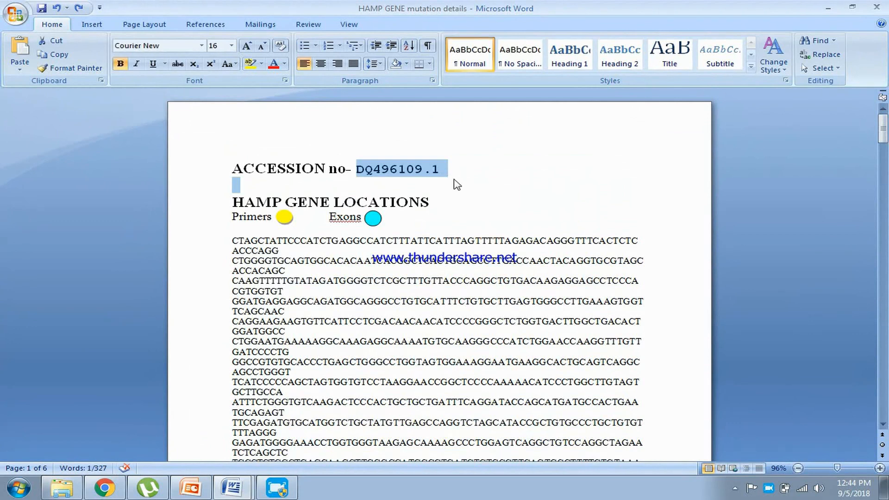
Step: Switch to Primer-BLAST in Chrome and paste the accession number DQ496109.1 as the PCR template
left_click(105, 487)
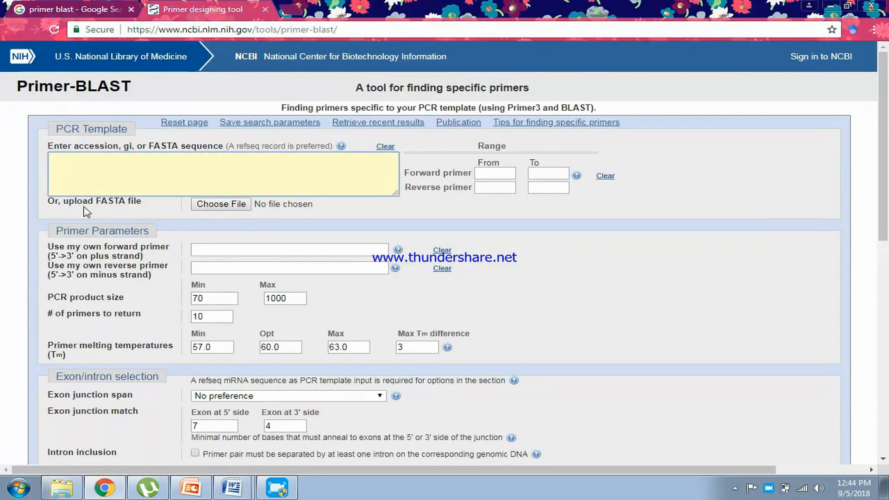
left_click(72, 166)
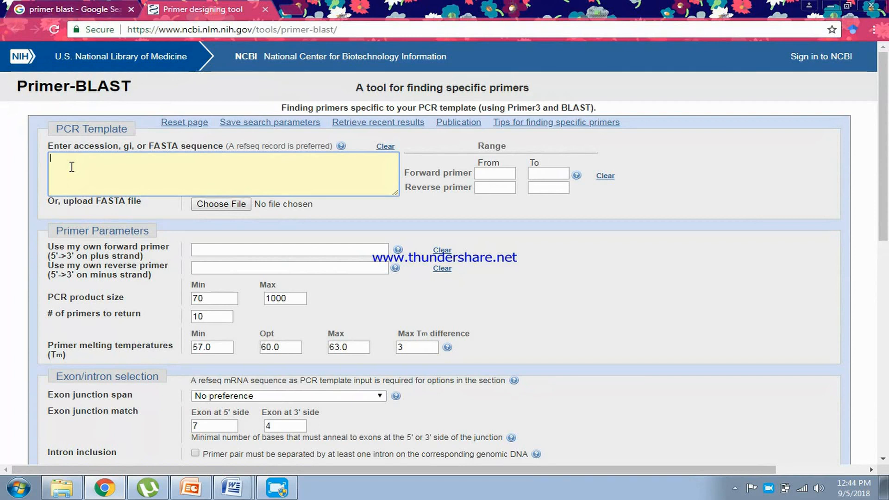
key("ctrl+v")
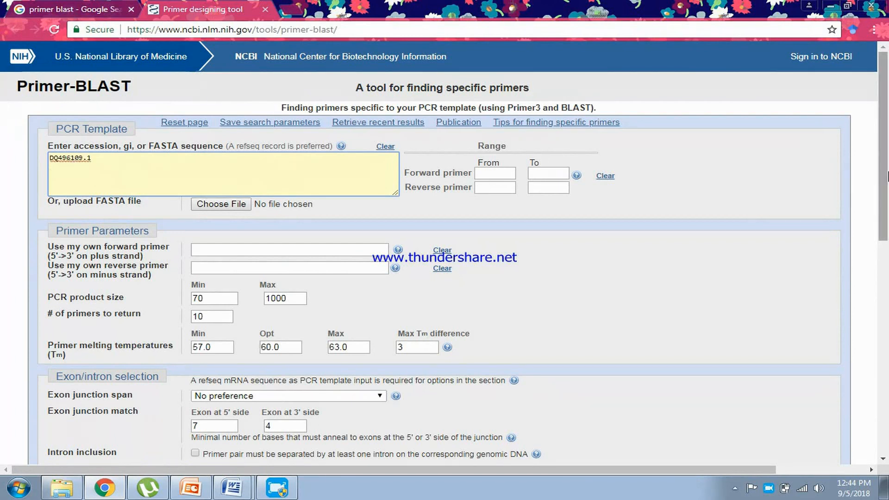
left_click_drag(888, 176, 888, 187)
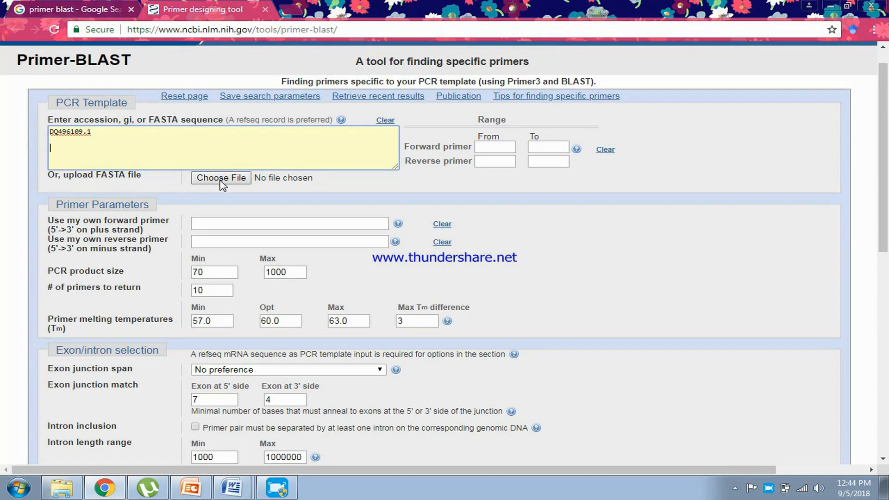
left_click(667, 402)
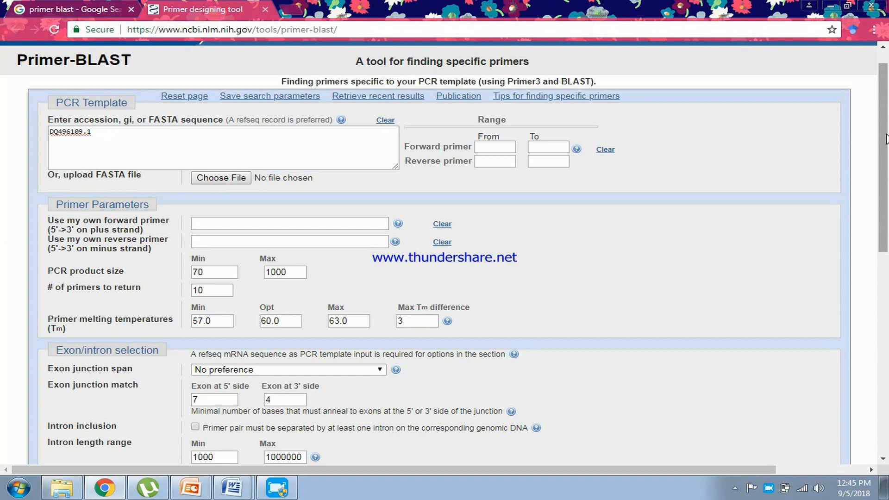
Step: Examine the own forward primer and own reverse primer fields with their previously entered sequences
left_click_drag(887, 139, 888, 150)
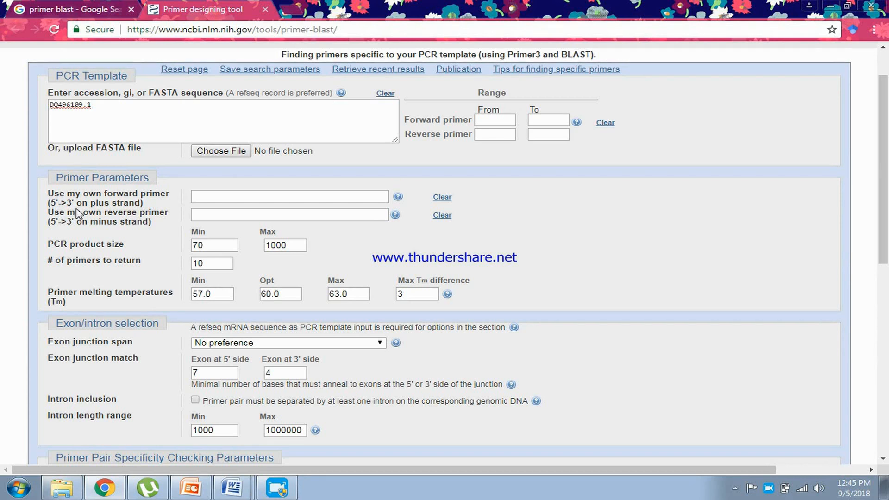
left_click(214, 199)
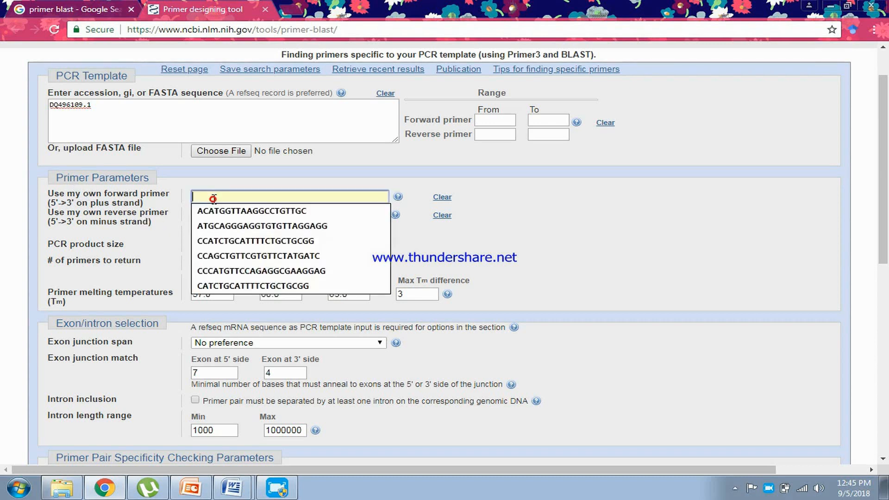
left_click(127, 203)
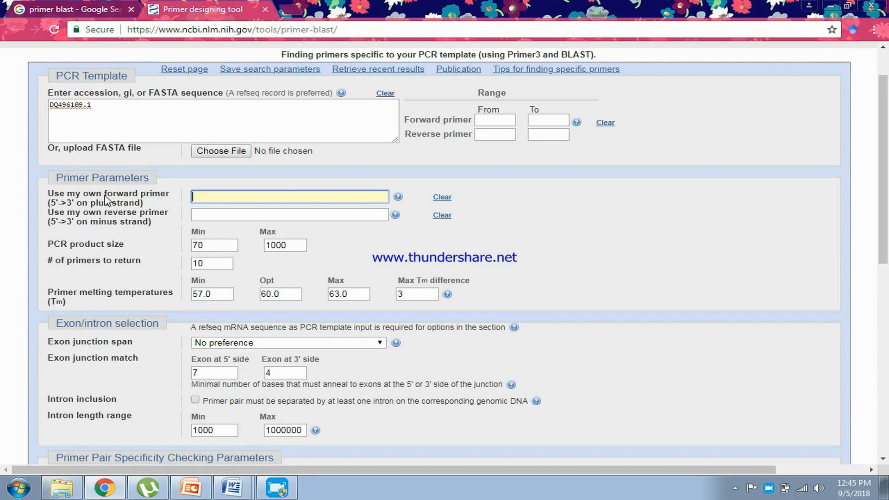
left_click(245, 197)
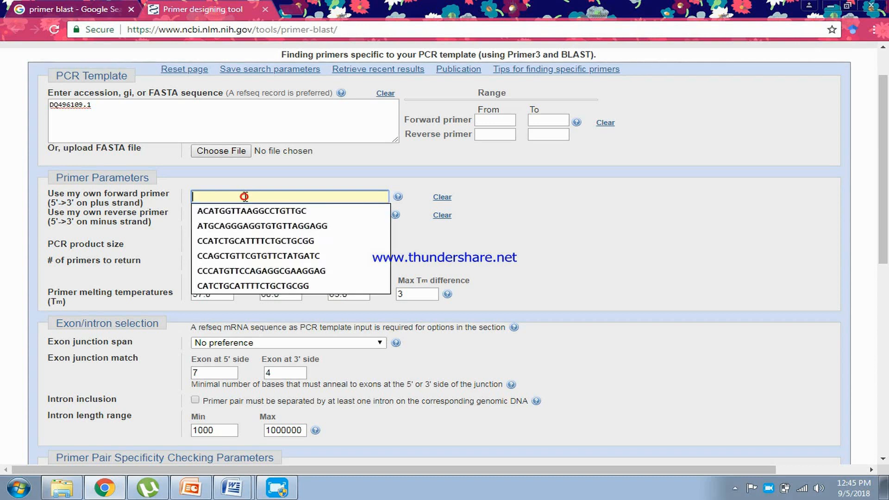
left_click(140, 288)
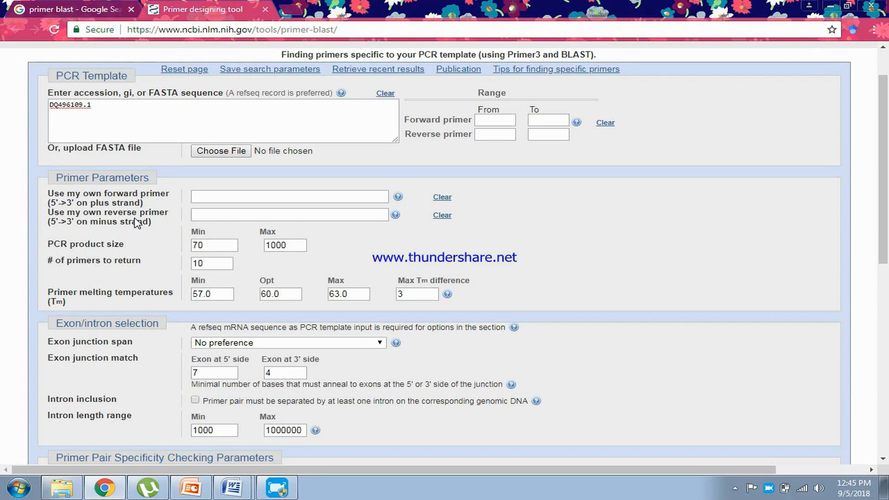
left_click(198, 213)
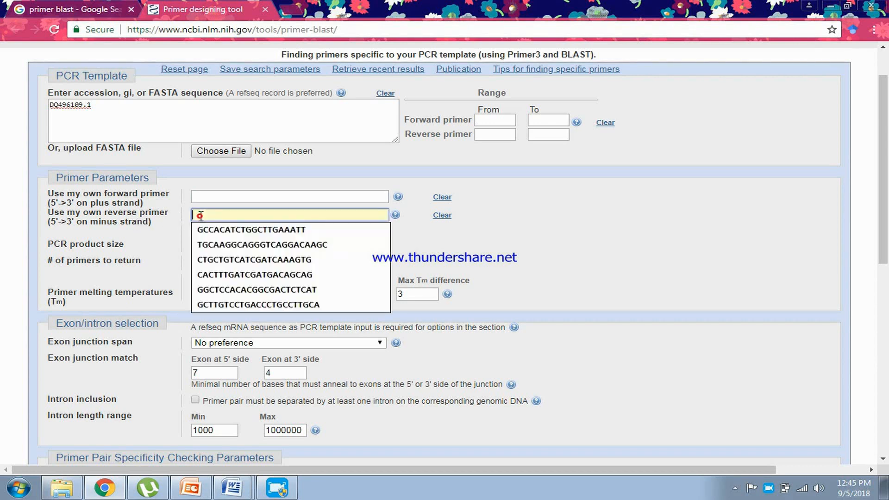
left_click(159, 236)
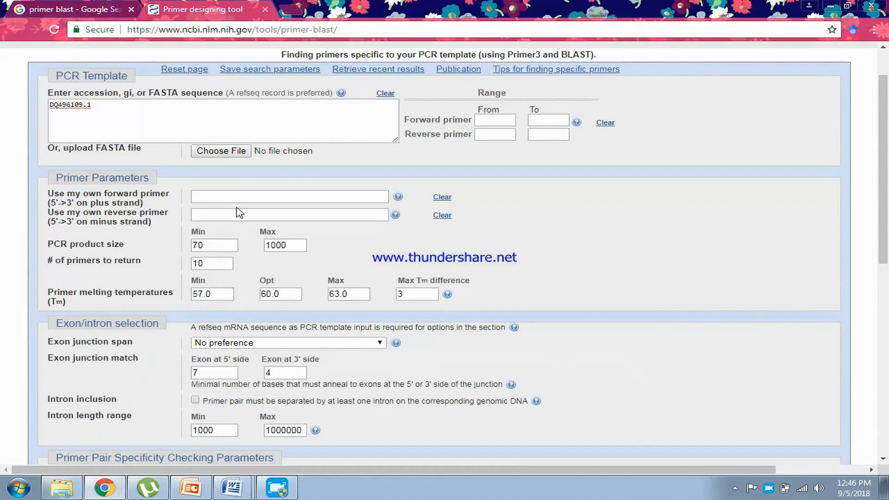
Step: Enter the placeholder Fo as the own forward primer and Ro as the own reverse primer
left_click(231, 197)
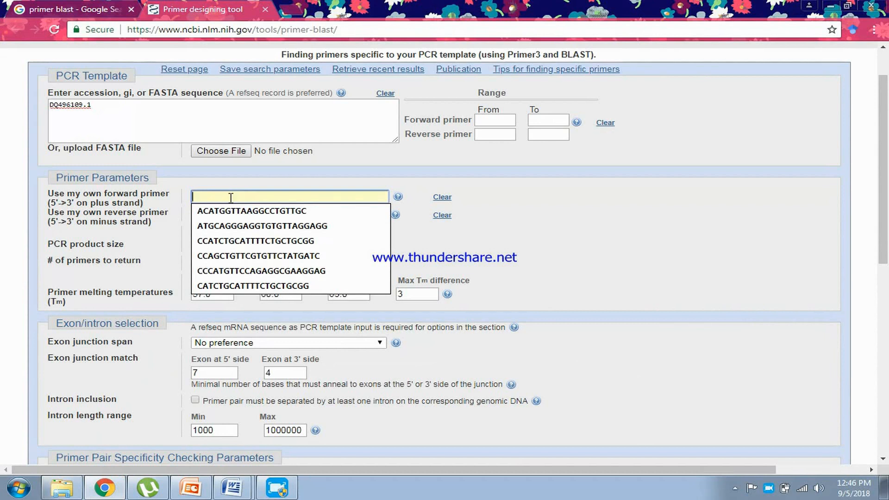
type("Fo")
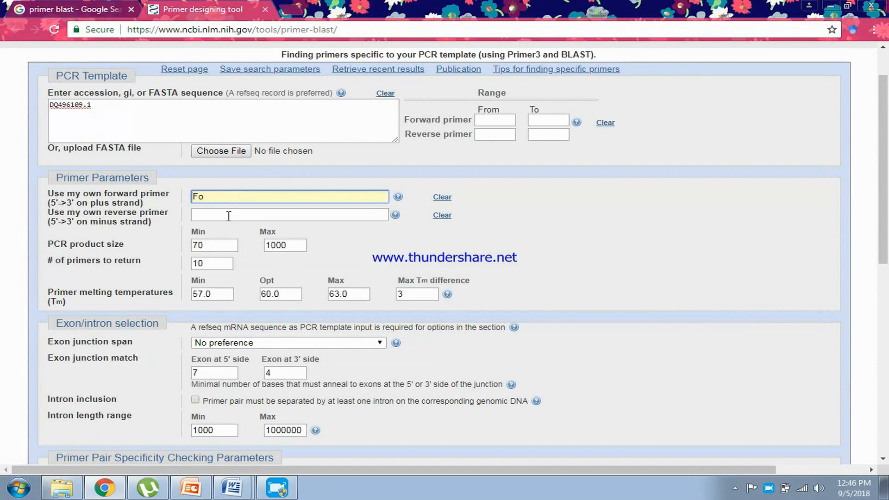
left_click(228, 215)
type("Ro")
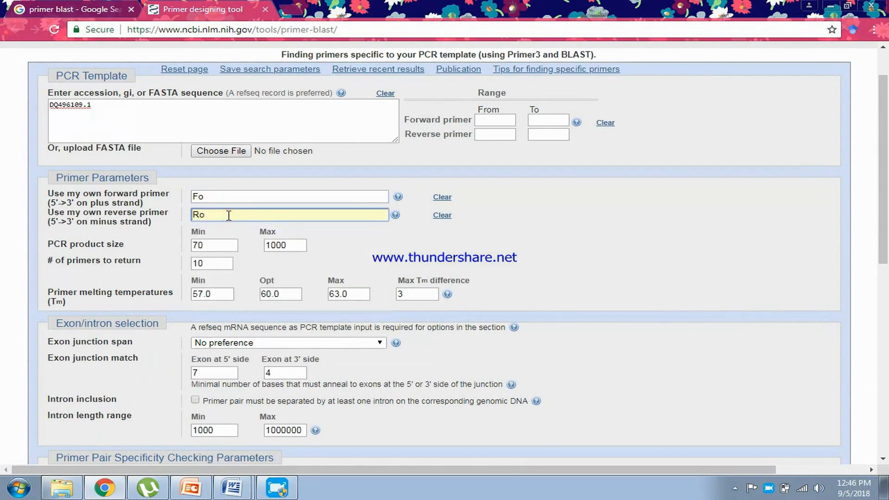
Step: Switch to the Word document, select CCCATGTTCCAGAGGCGA at the start of the third exon, and check its character count
left_click(232, 487)
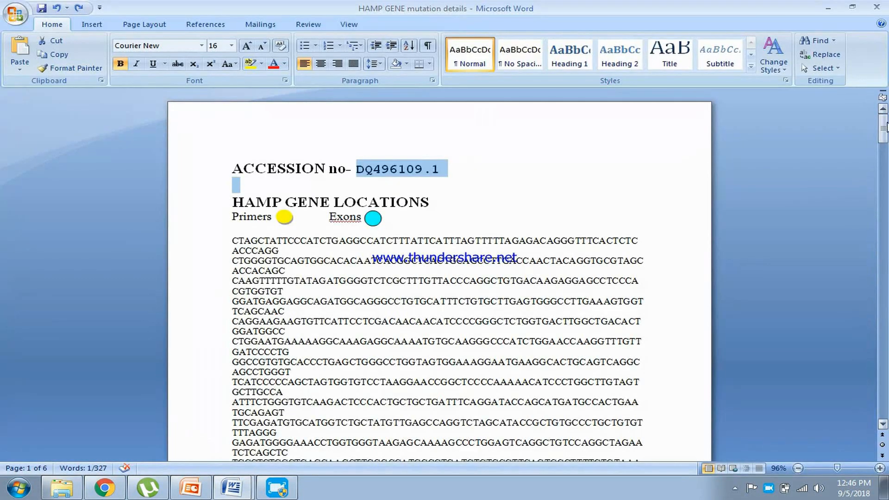
left_click_drag(886, 134, 884, 248)
left_click(274, 268)
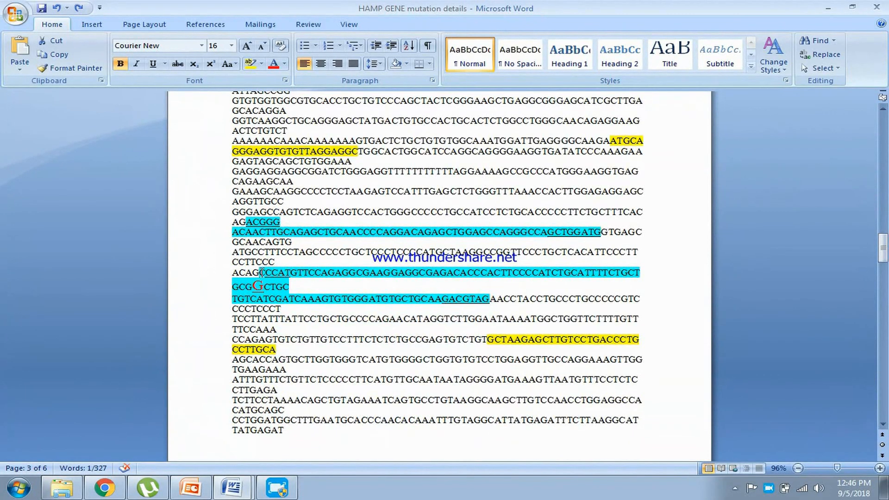
left_click_drag(262, 272, 274, 273)
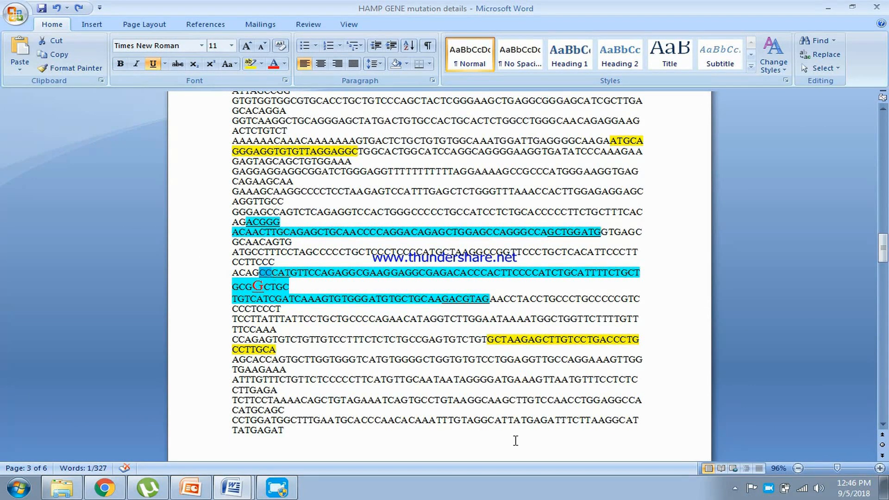
left_click(261, 270)
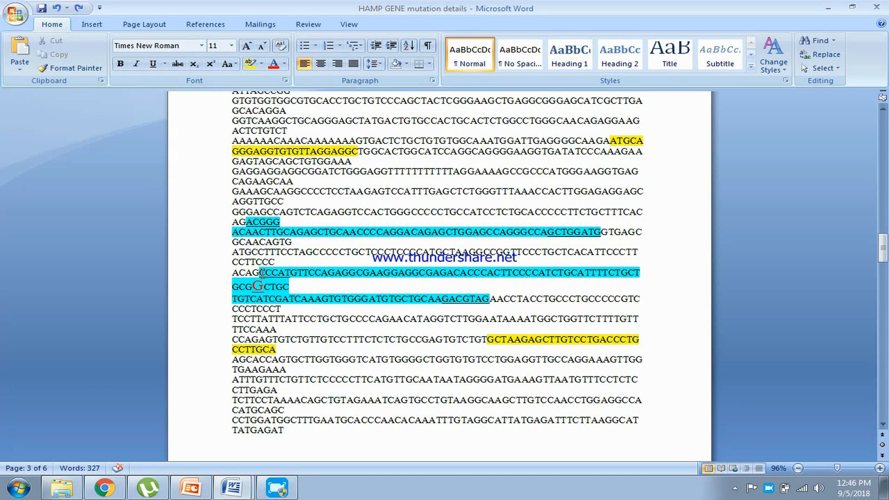
left_click_drag(261, 273, 379, 271)
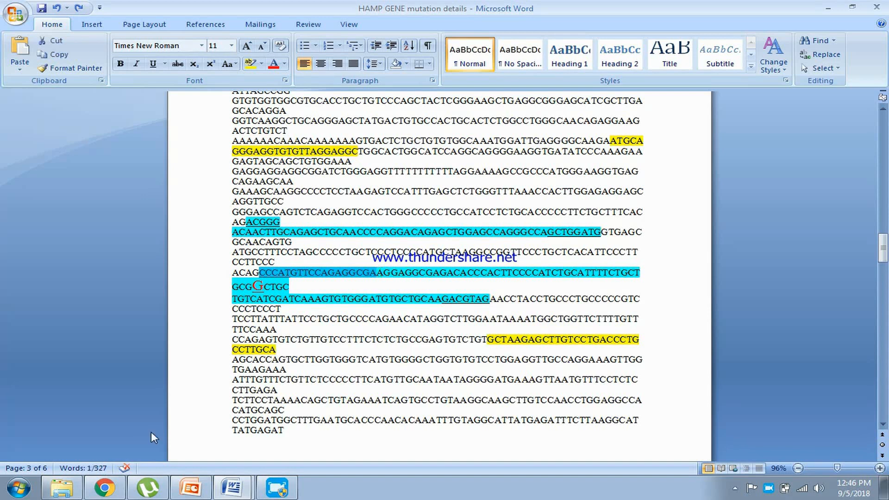
left_click(79, 469)
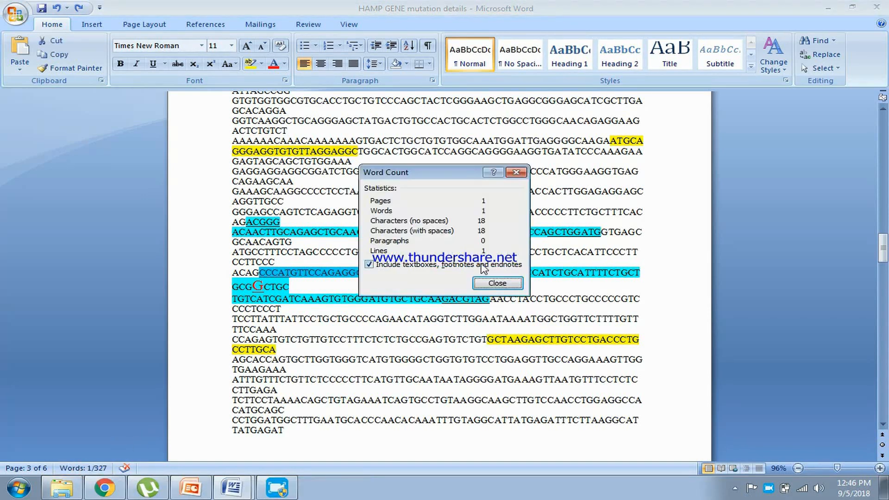
left_click(517, 172)
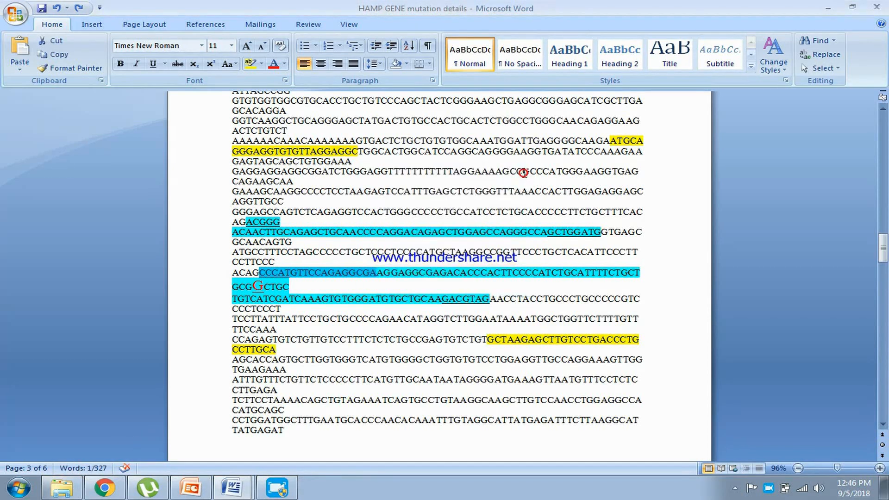
Step: Select the longer stretch CCCATGTTCCAGAGGCGAAGGAGGCGAGA from the third exon's start and check its character count
left_click(285, 274)
left_click_drag(260, 272, 464, 273)
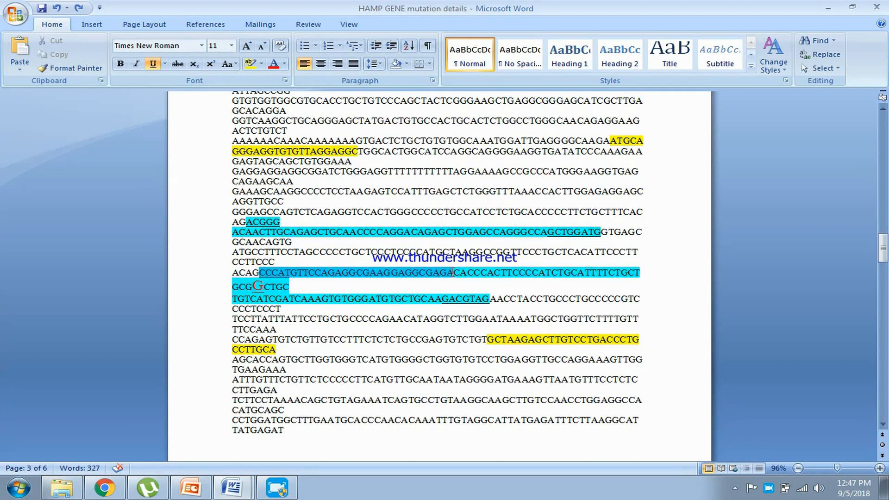
left_click(95, 469)
left_click(515, 173)
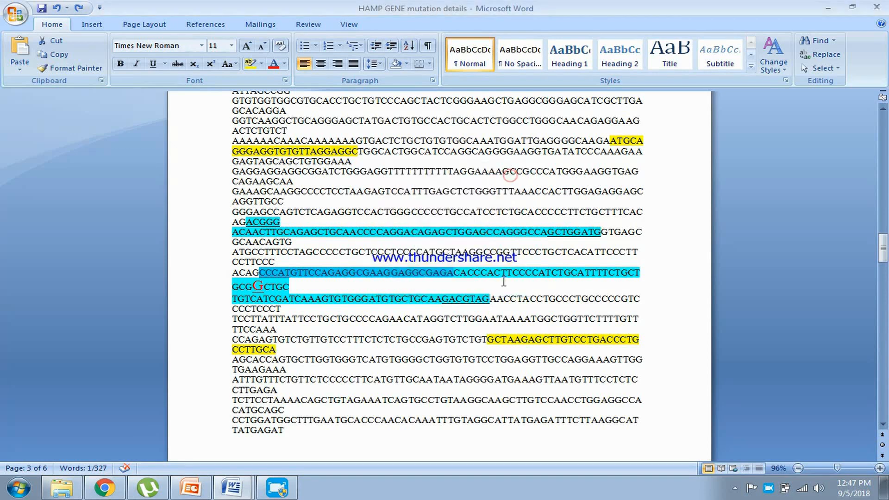
Step: Copy CCCATGTTCCAGAGGCGAAGGAGG from the start of the third exon and check its character count
key("Left")
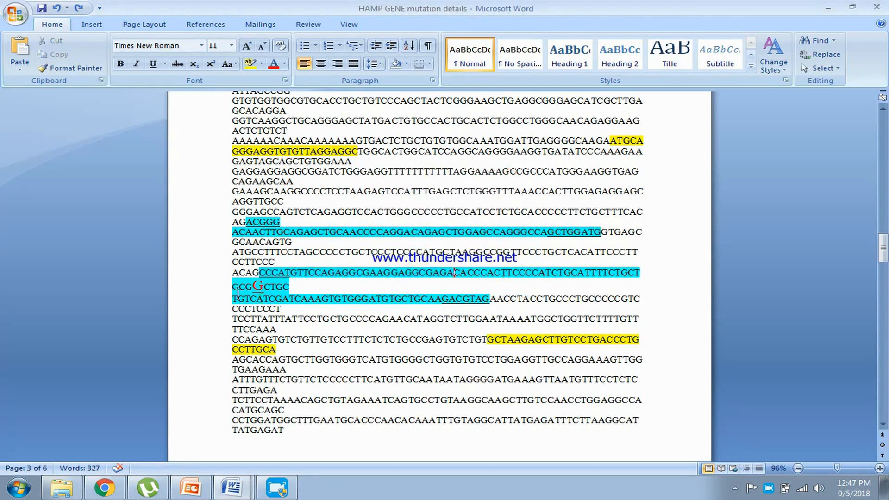
left_click_drag(259, 272, 426, 272)
key("ctrl+c")
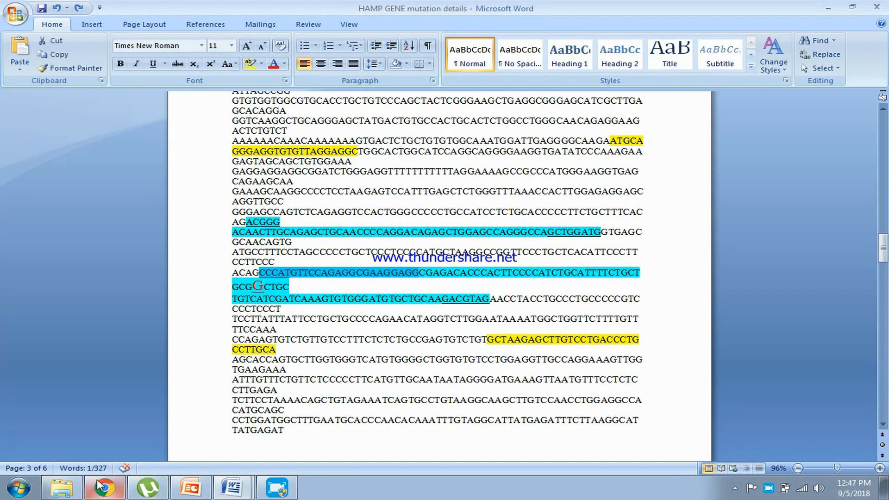
left_click(84, 469)
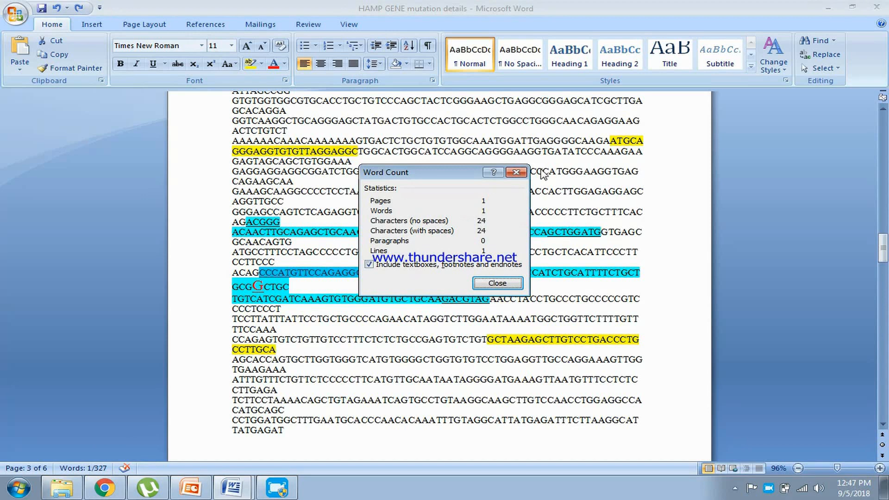
left_click(518, 173)
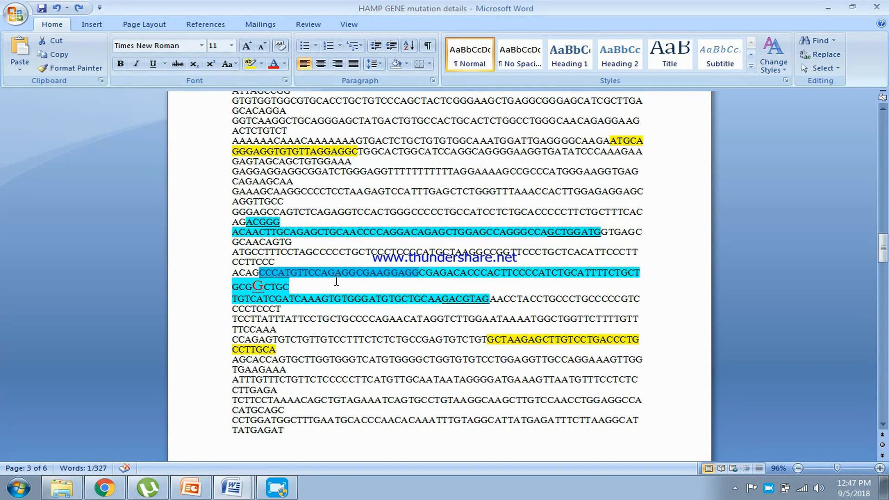
Step: Replace Primer-BLAST's forward primer placeholder with the copied sequence CCCATGTTCCAGAGGCGAAGGAGG, and return to the Word document
left_click(105, 488)
left_click(271, 220)
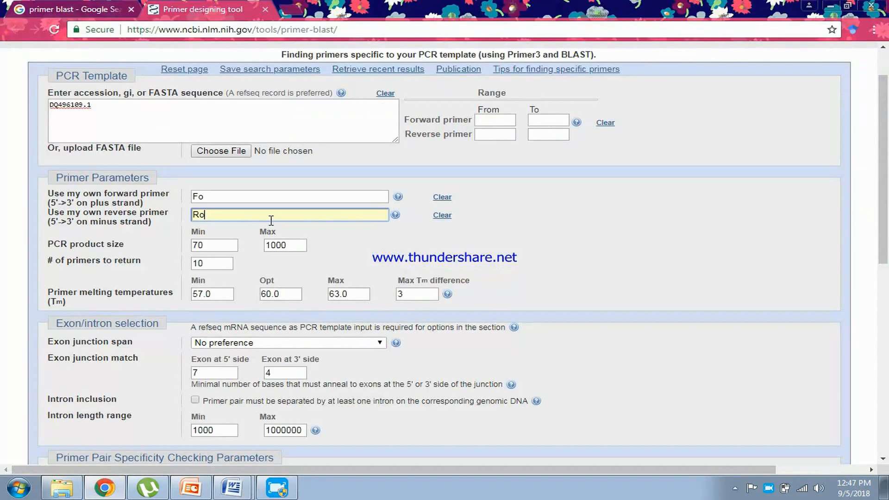
left_click(226, 195)
key("BackSpace")
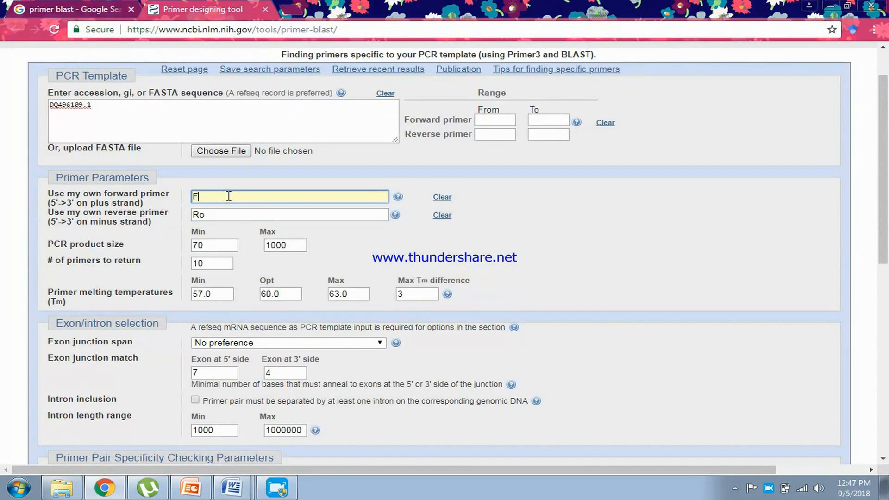
key("ctrl+v")
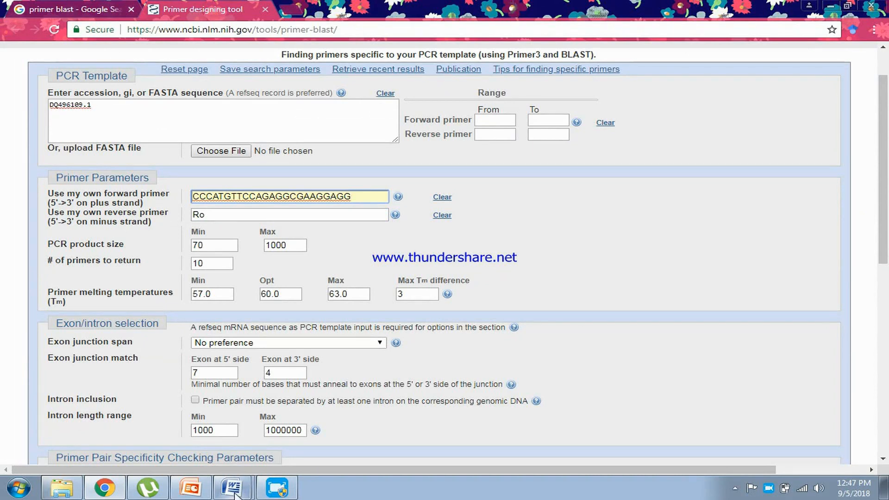
key("alt+Tab")
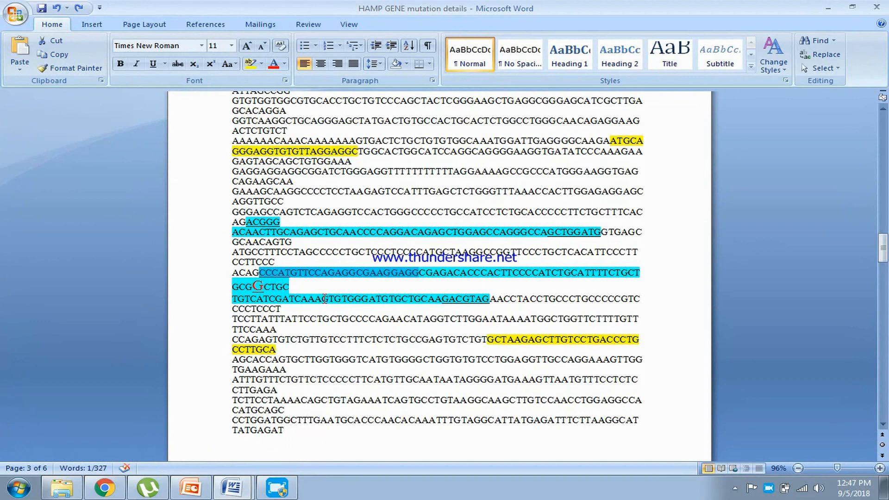
Step: Select the stretch AAGTGTGGGATGTGCTGCAAGACGTAG at the end of the third exon and check its character count
left_click_drag(325, 299, 494, 298)
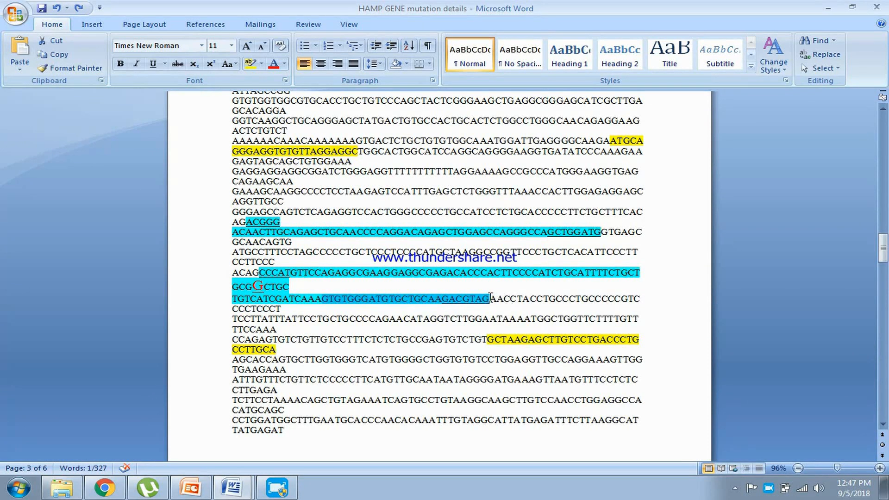
left_click(477, 320)
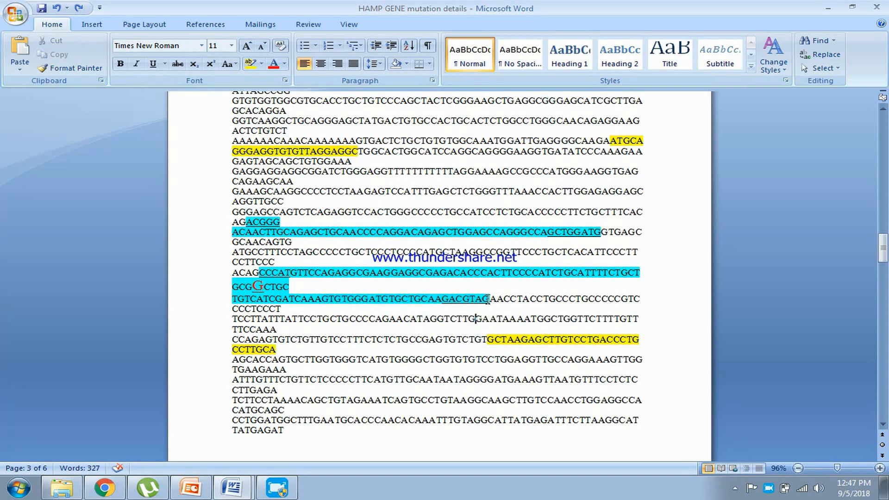
left_click_drag(490, 299, 311, 296)
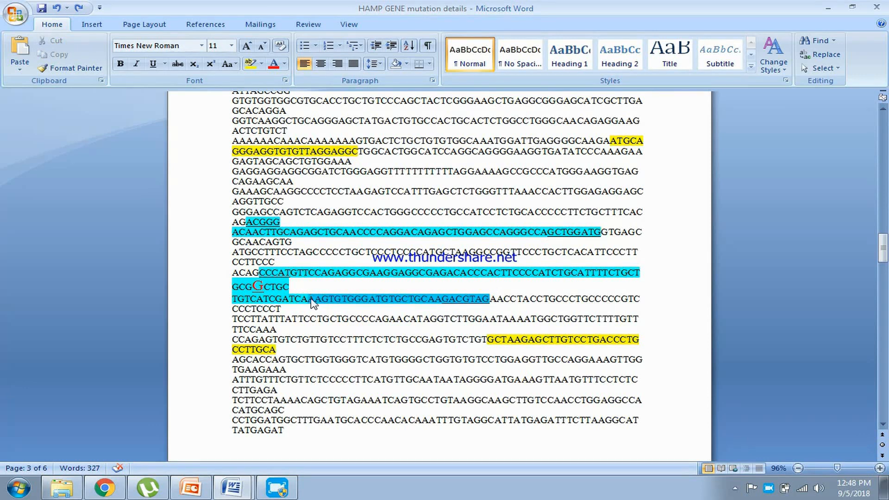
left_click(97, 469)
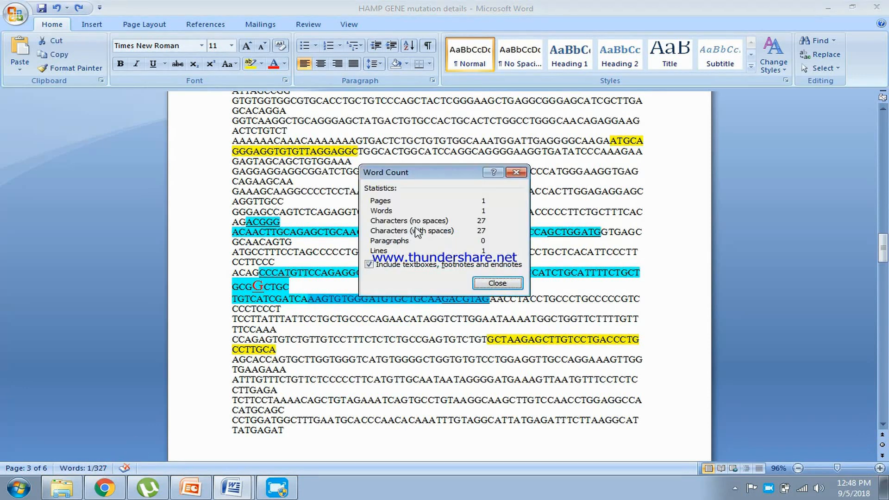
left_click(517, 172)
left_click(456, 354)
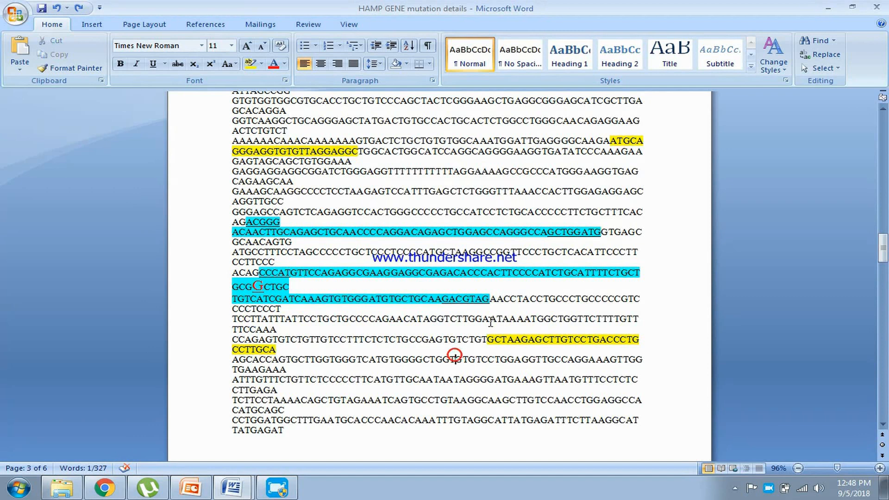
Step: Copy the shorter stretch TGTGGGATGTGCTGCAAGACGTAG from the end of the third exon and check its character count
left_click(347, 300)
left_click_drag(490, 299, 332, 300)
key("ctrl+c")
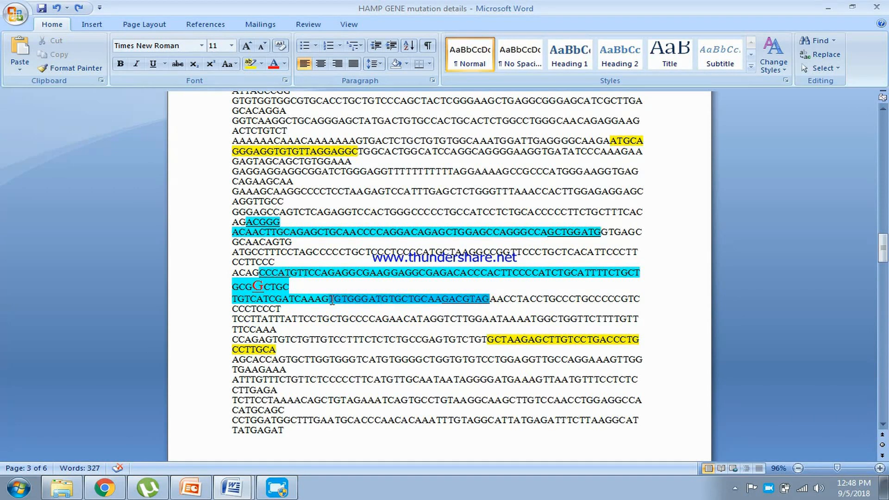
left_click(95, 468)
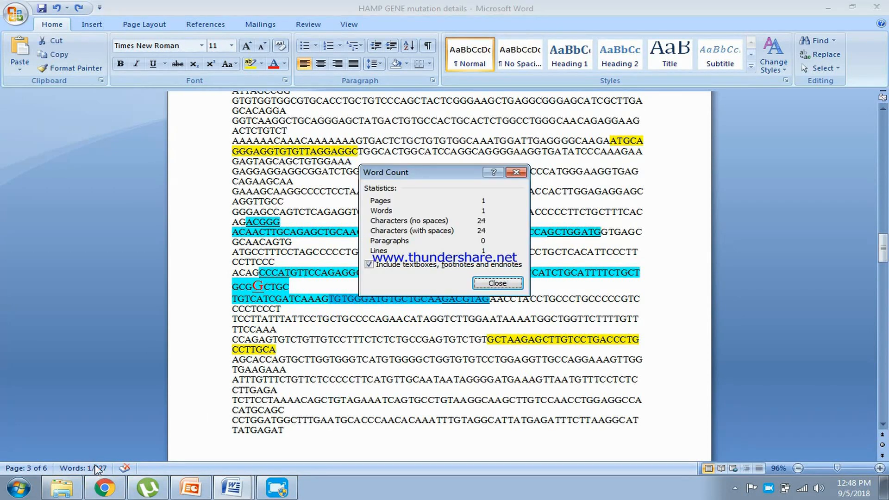
left_click(517, 173)
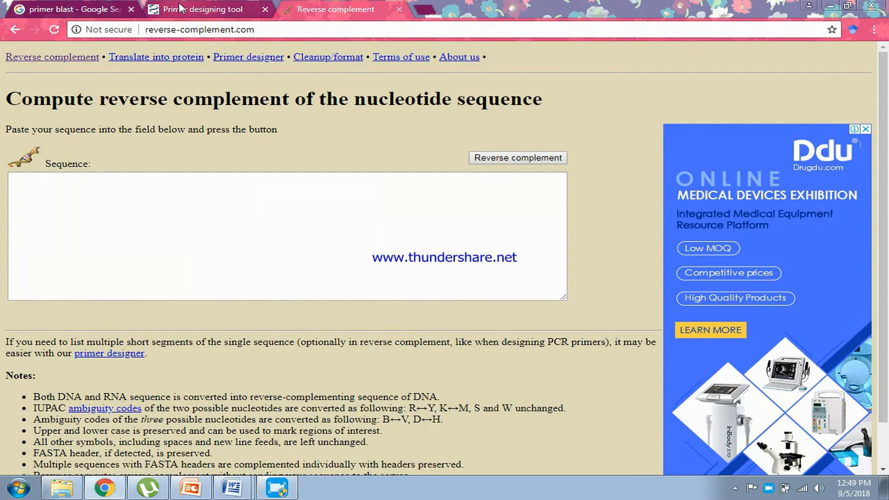
Step: Compute the reverse complement of the copied sequence TGTGGGATGTGCTGCAAGACGTAG on reverse-complement.com
left_click(203, 9)
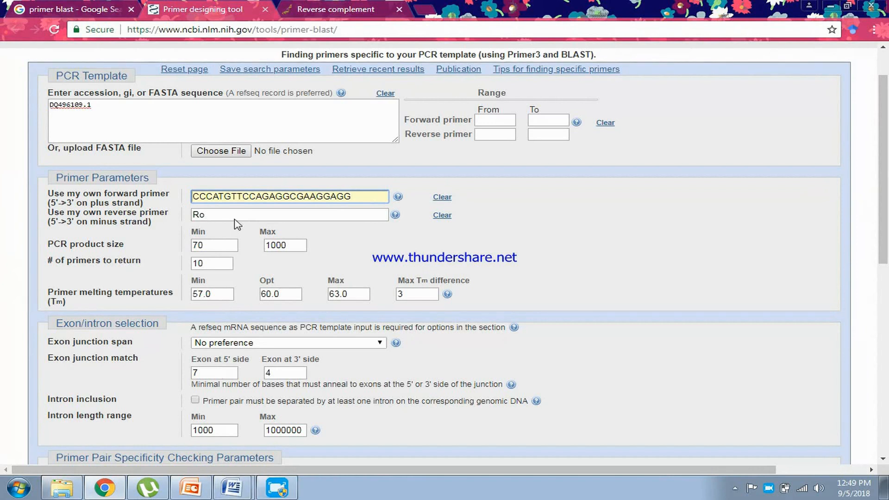
left_click(215, 216)
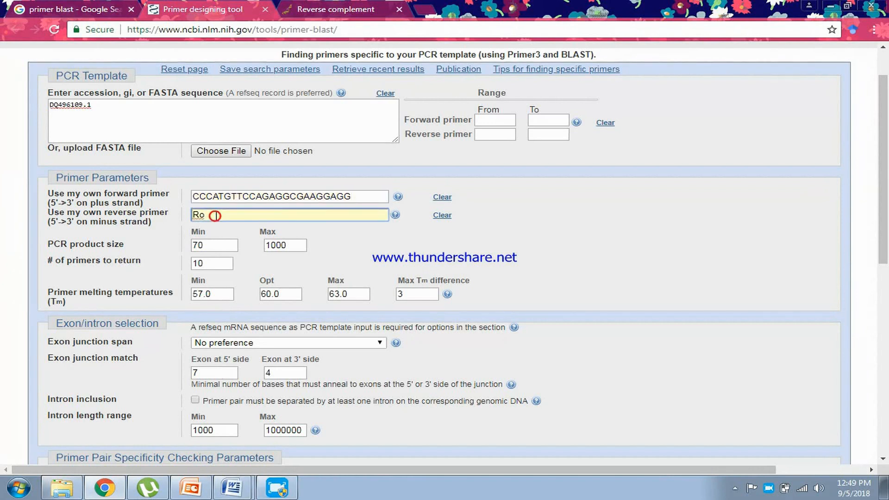
left_click(311, 9)
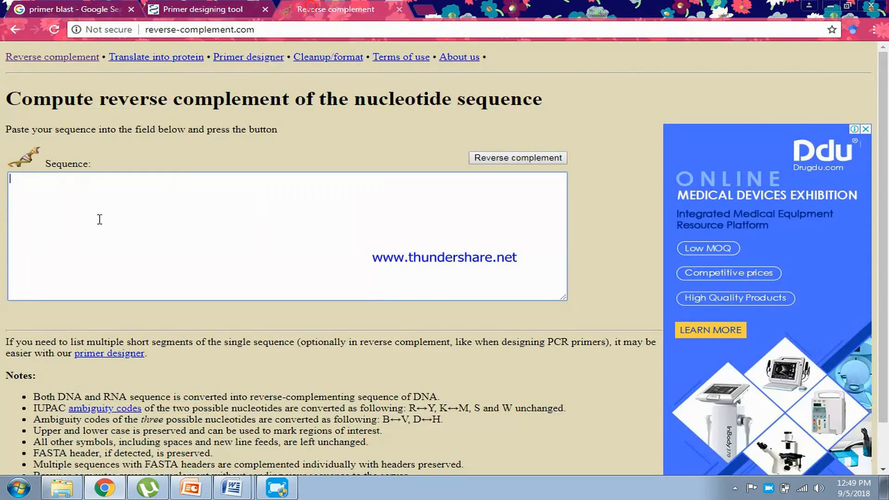
left_click(69, 189)
key("ctrl+v")
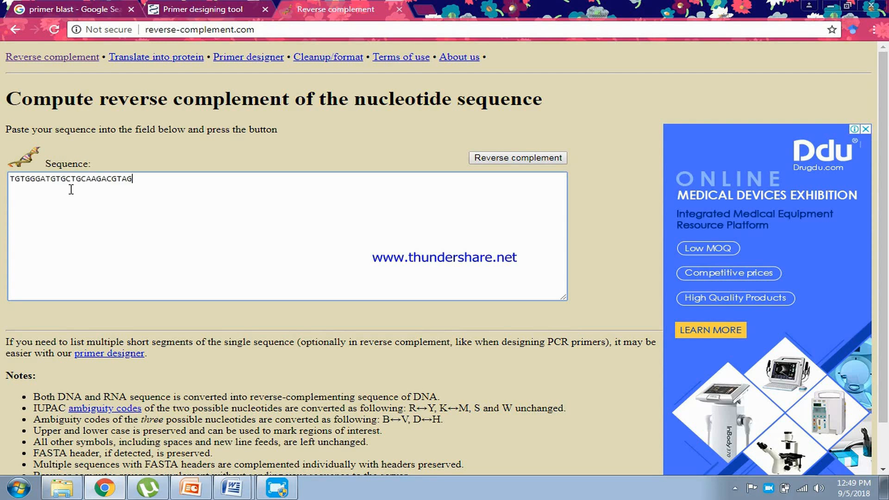
left_click(495, 159)
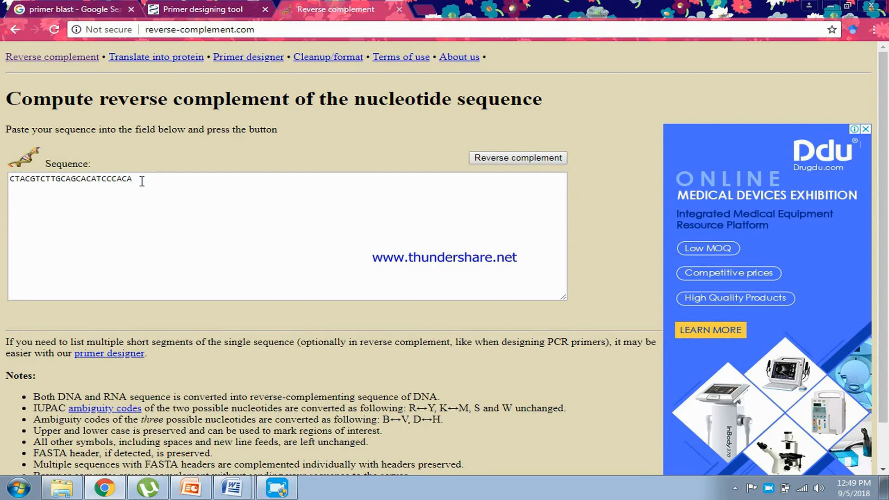
Step: Replace Primer-BLAST's reverse primer placeholder with the reverse-complemented sequence CTACGTCTTGCAGCACATCCCACA
left_click_drag(142, 181, 17, 177)
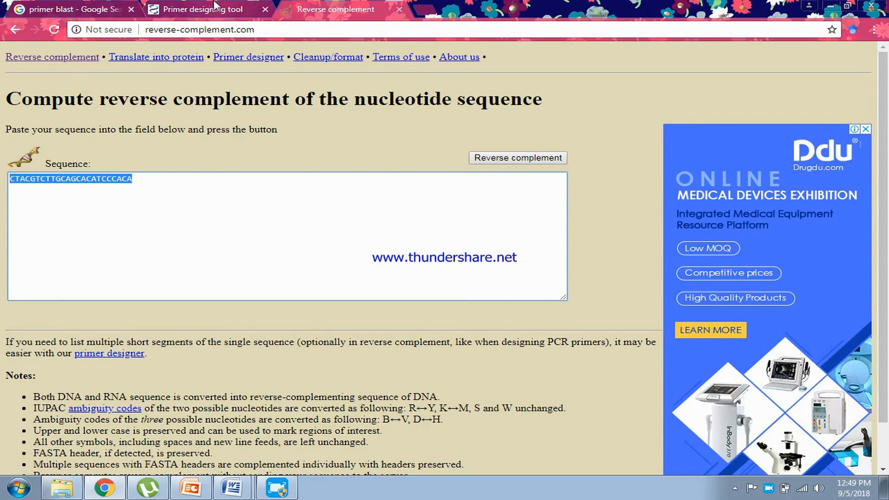
left_click(200, 9)
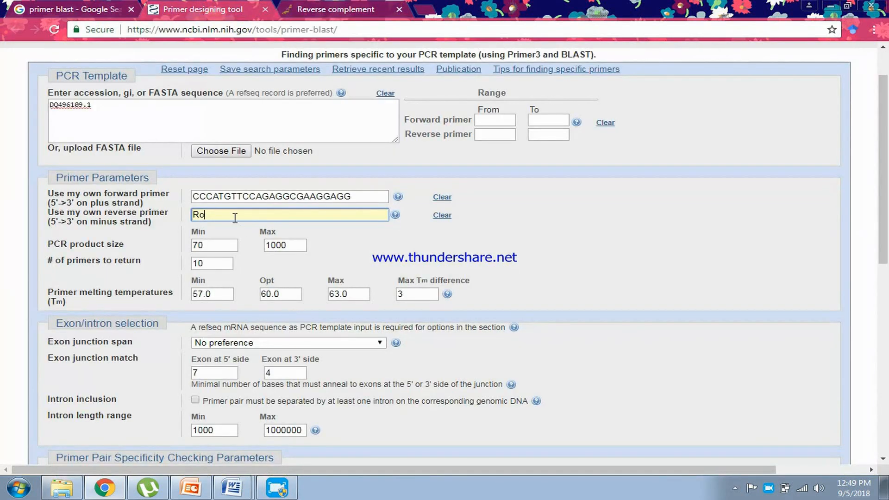
type("CTACGTGTTGCAGCACATCCCACA")
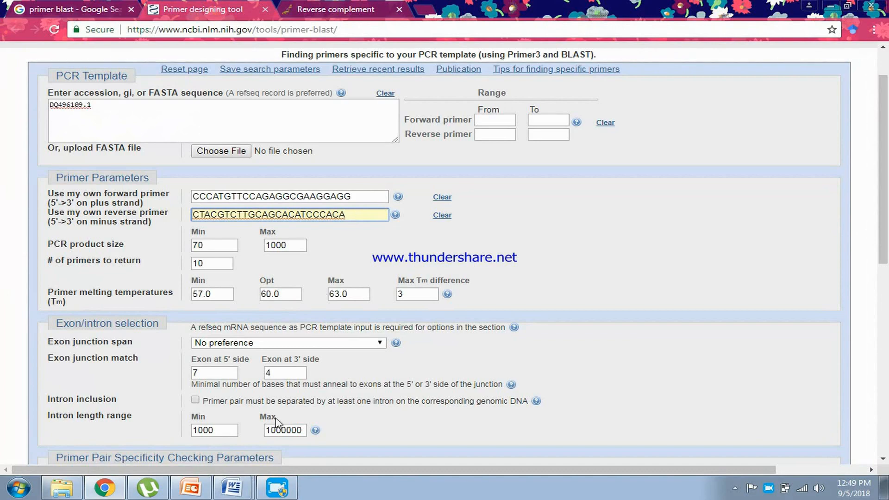
Step: Set the Primer-BLAST results to show in a new window and run the primer search
left_click_drag(886, 149, 885, 221)
left_click_drag(886, 271, 887, 322)
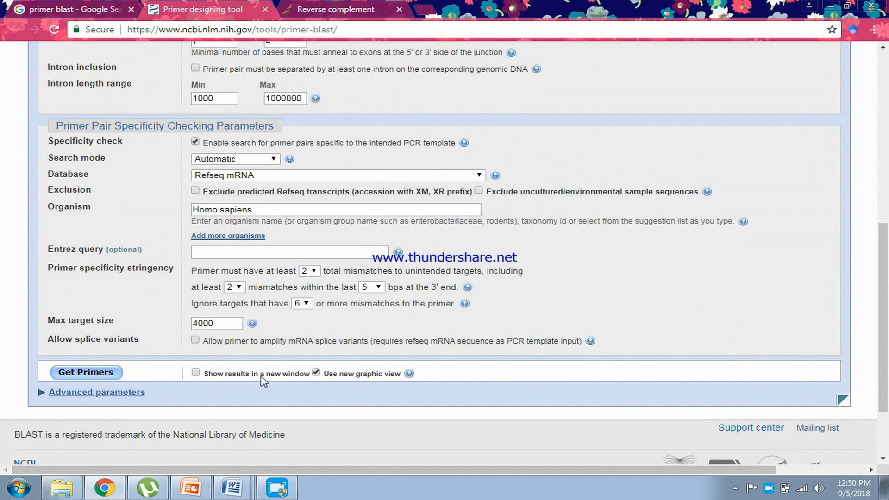
left_click(196, 373)
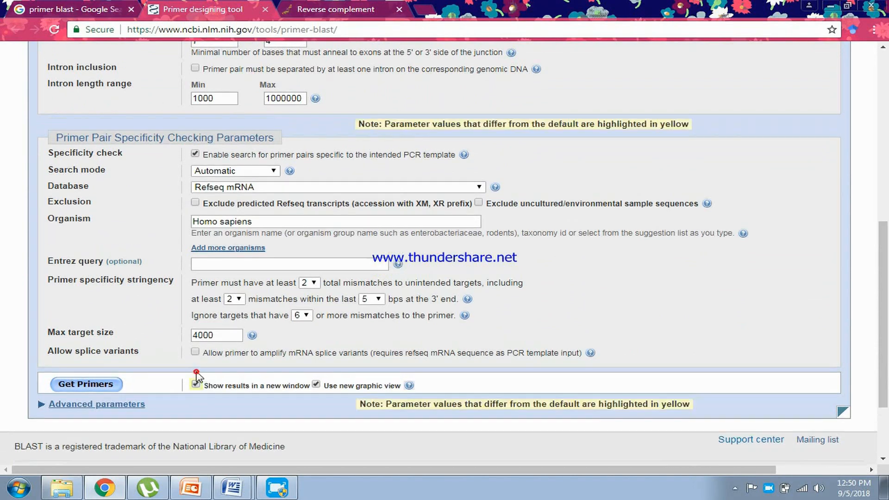
left_click(86, 385)
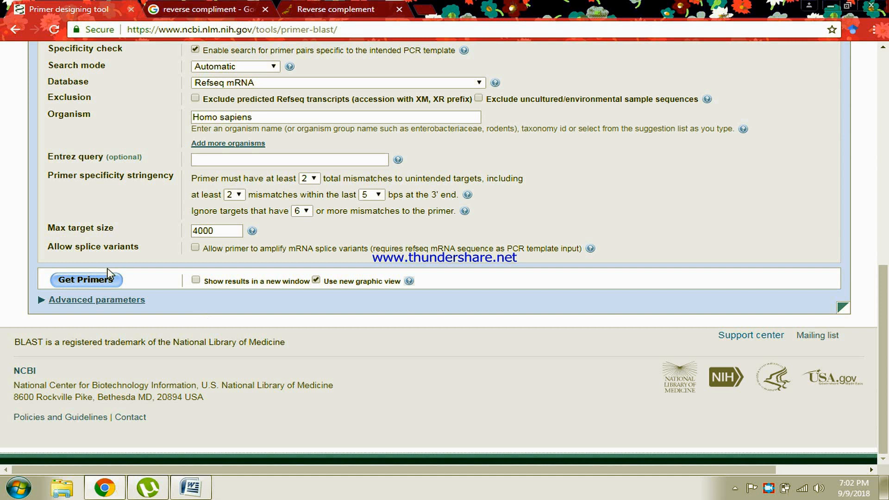
left_click(196, 280)
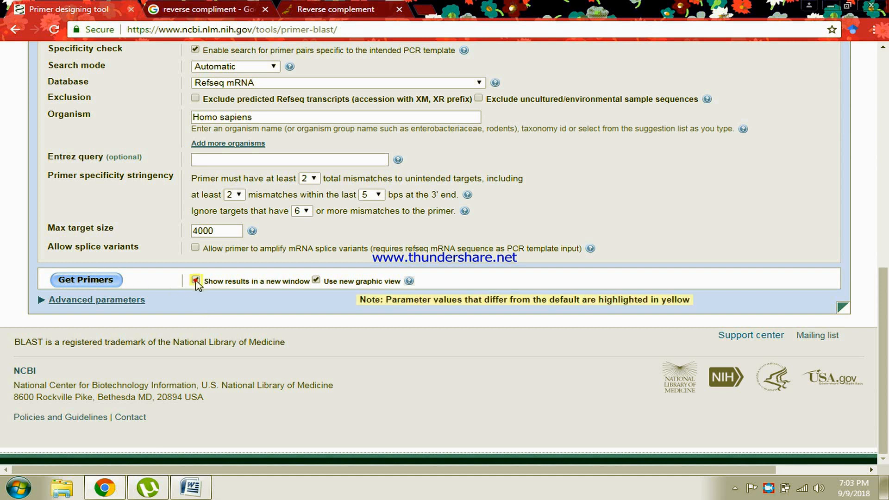
left_click(102, 282)
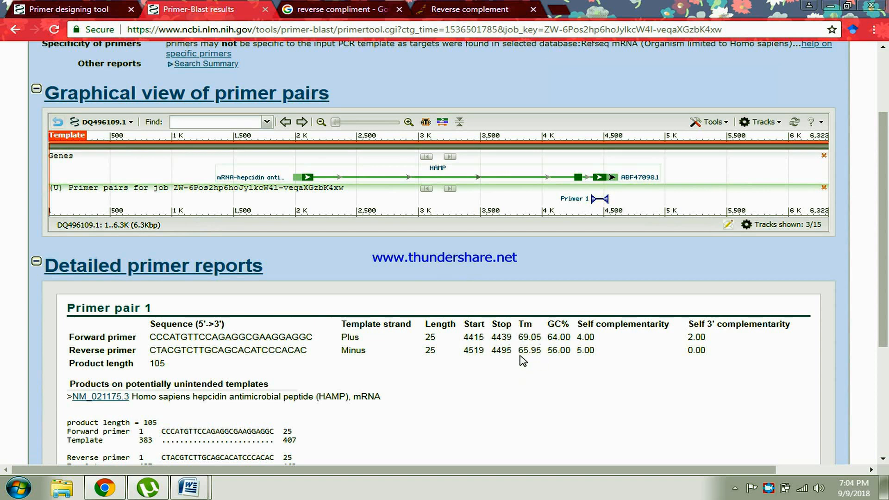
Step: Replace the "reverse compliment" Google query with "calculator" and run the search
left_click(359, 11)
left_click(246, 66)
key("BackSpace")
key("BackSpace")
key("BackSpace")
key("BackSpace")
key("BackSpace")
key("BackSpace")
key("BackSpace")
key("BackSpace")
key("BackSpace")
key("BackSpace")
key("BackSpace")
key("BackSpace")
key("BackSpace")
key("BackSpace")
key("BackSpace")
key("BackSpace")
key("BackSpace")
key("BackSpace")
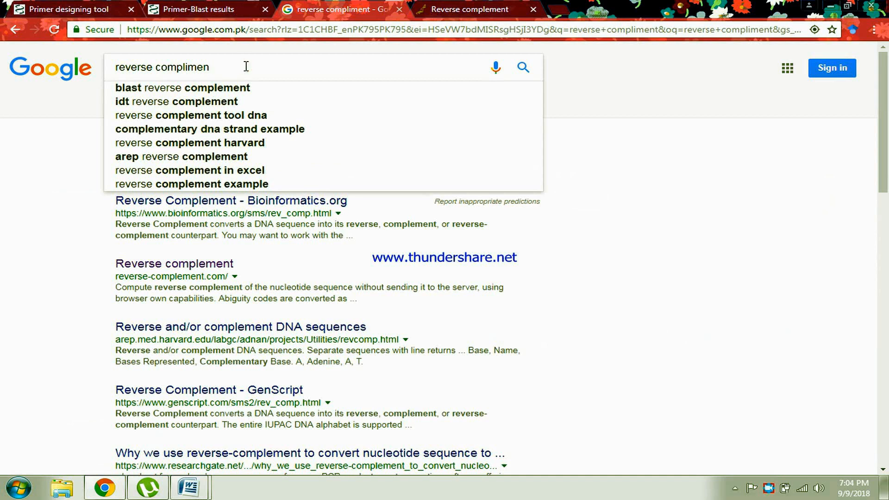
type("calculator")
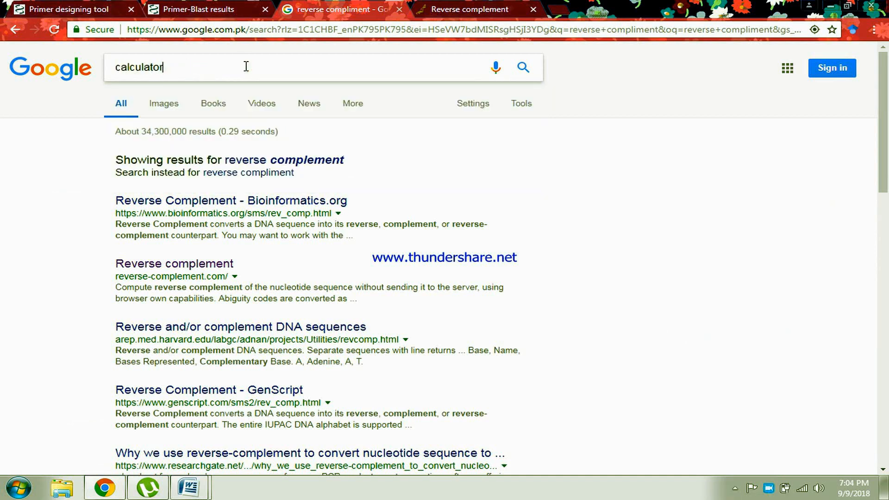
key("Return")
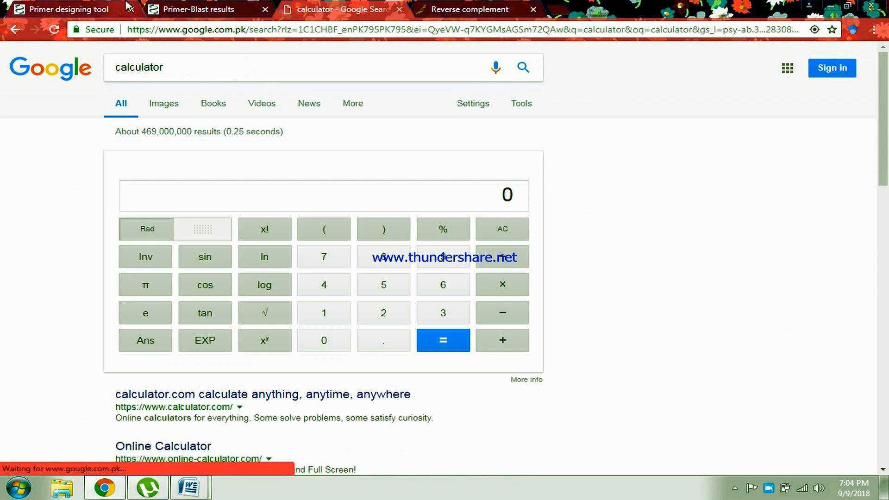
Step: Check the primers' melting temperatures in the Primer-BLAST results and average them in the calculator by adding 69 and 65 and dividing by 2
left_click(199, 10)
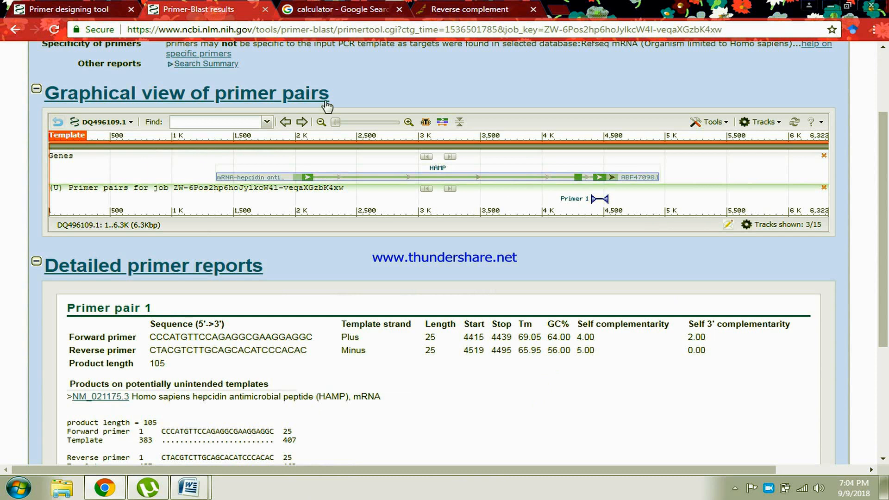
left_click(327, 8)
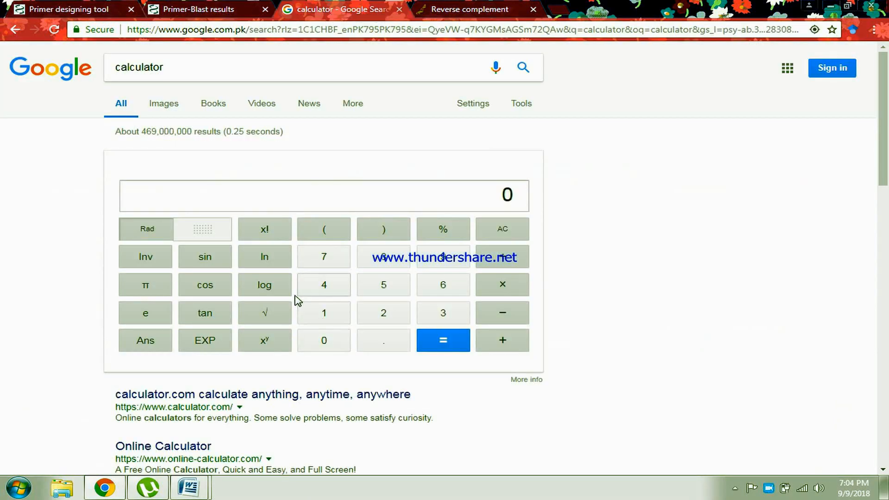
left_click(440, 286)
left_click(436, 261)
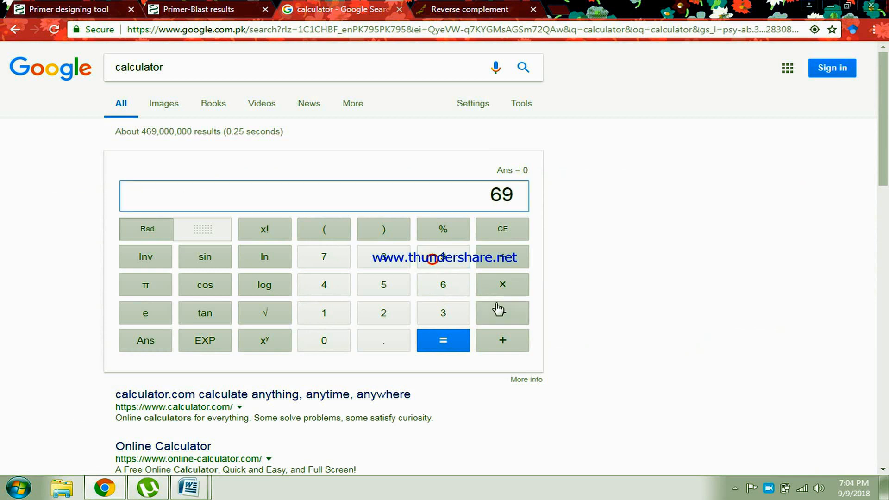
left_click(495, 344)
left_click(439, 290)
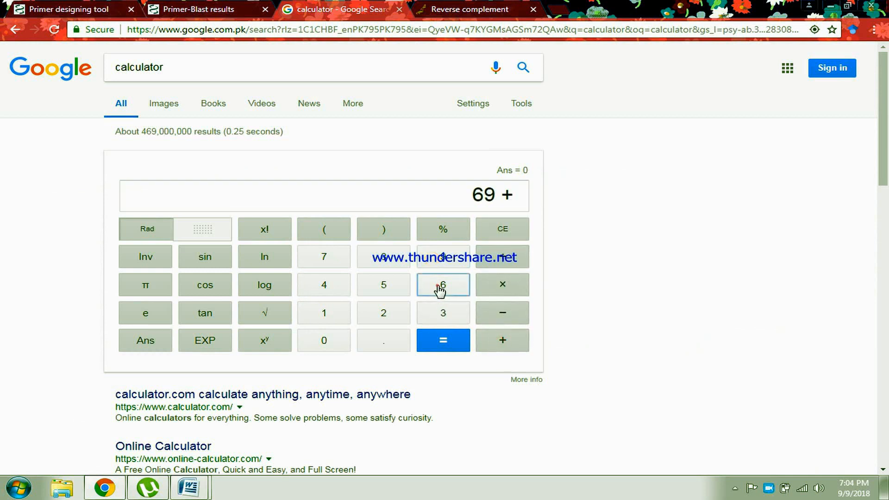
left_click(402, 289)
left_click(456, 337)
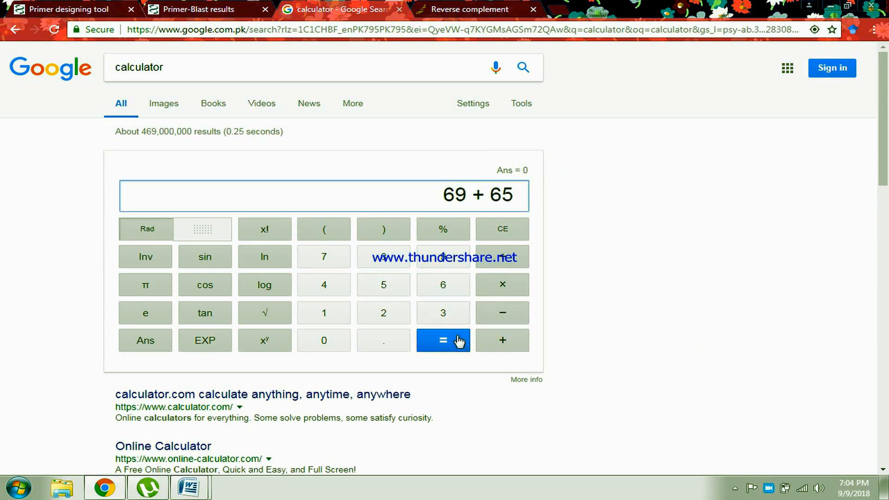
left_click(505, 258)
left_click(386, 314)
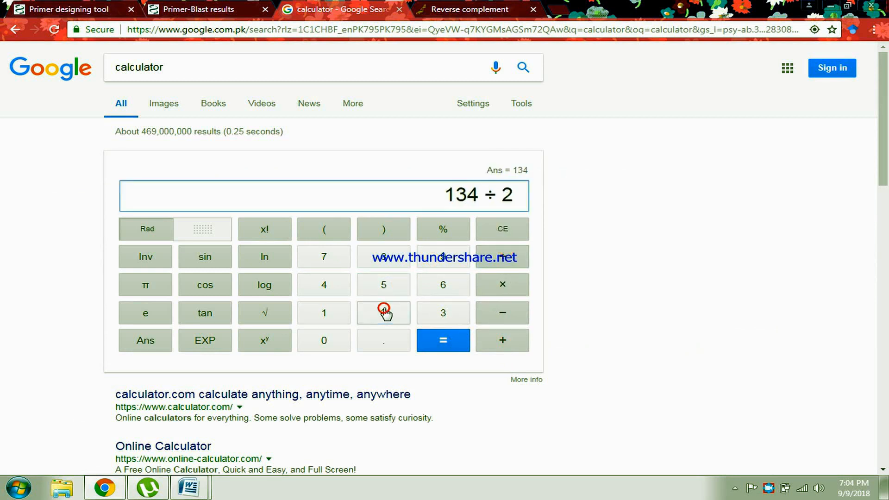
left_click(456, 343)
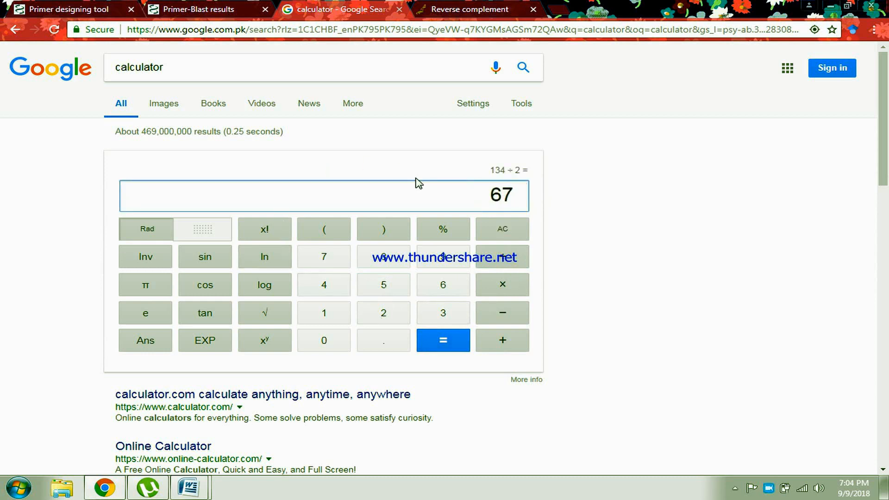
Step: Review the primer pair report and the calculated average again, and switch to the blank Word document Document2
left_click(177, 7)
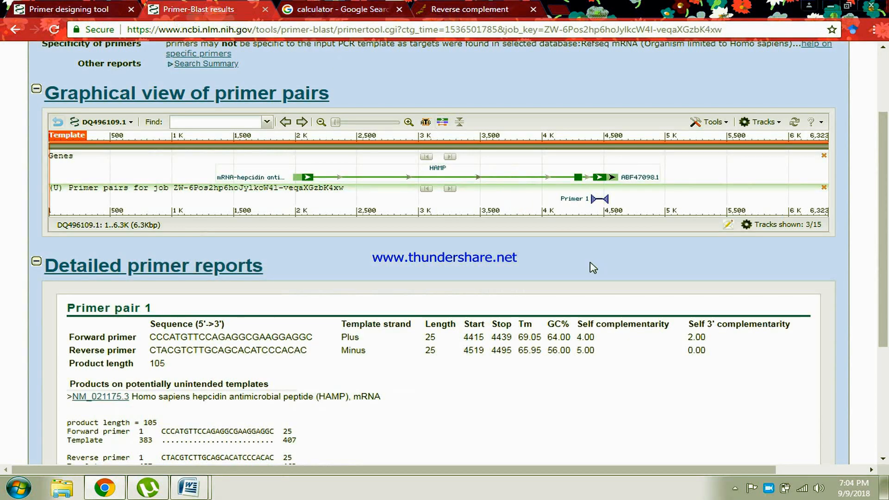
left_click(361, 7)
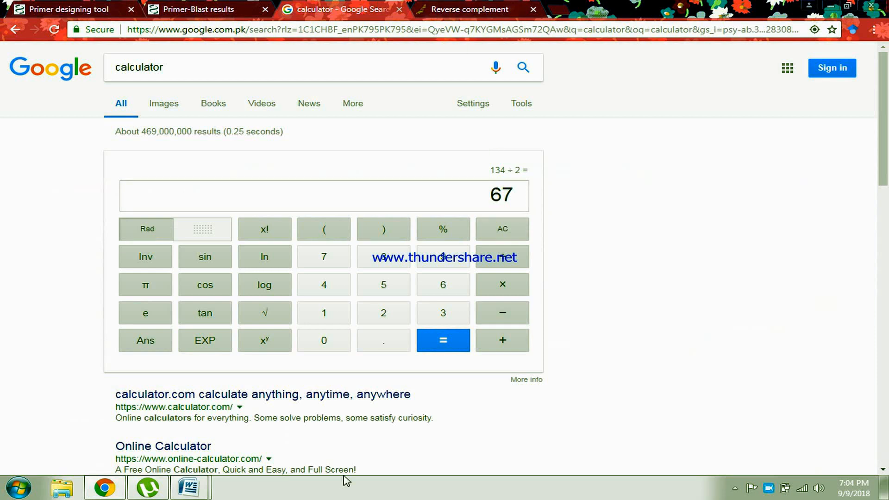
mouse_move(204, 497)
left_click(264, 448)
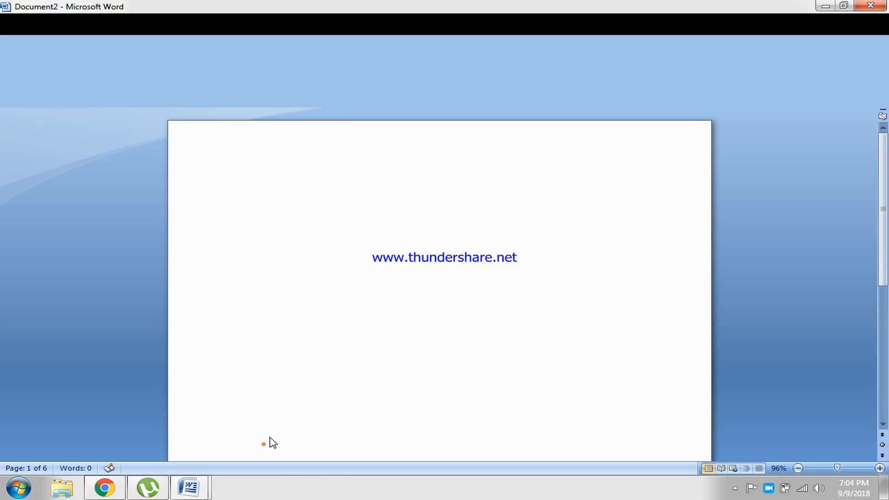
type("bu")
key("BackSpace")
key("BackSpace")
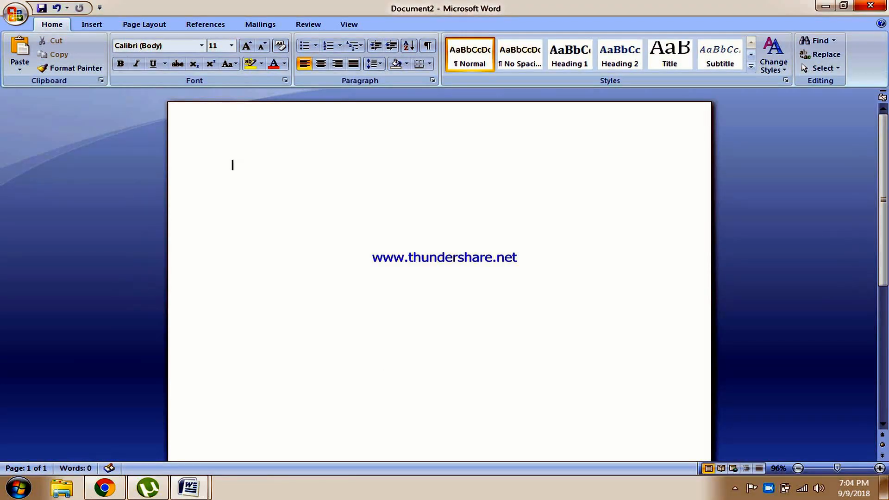
Step: Set the font size to 18 and write "But we need have the Tm of Primers within 50-60 degree" in the blank document
left_click(249, 46)
left_click(248, 46)
left_click(248, 46)
left_click(248, 47)
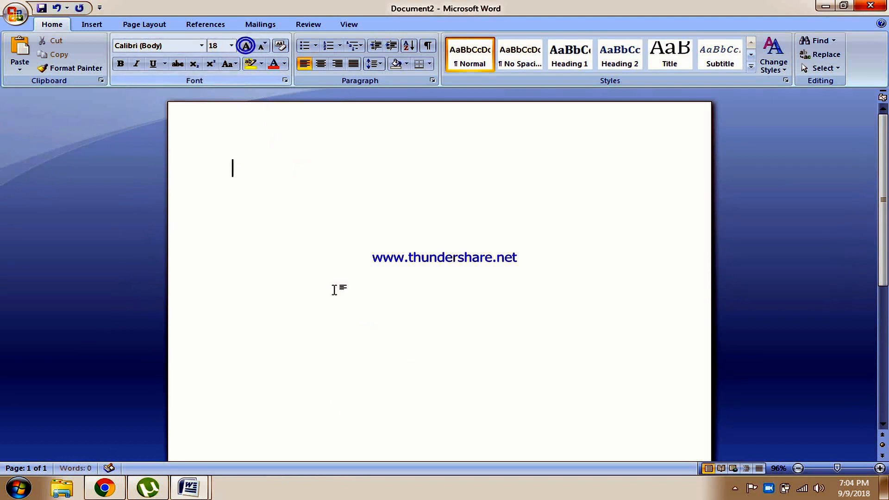
type("but")
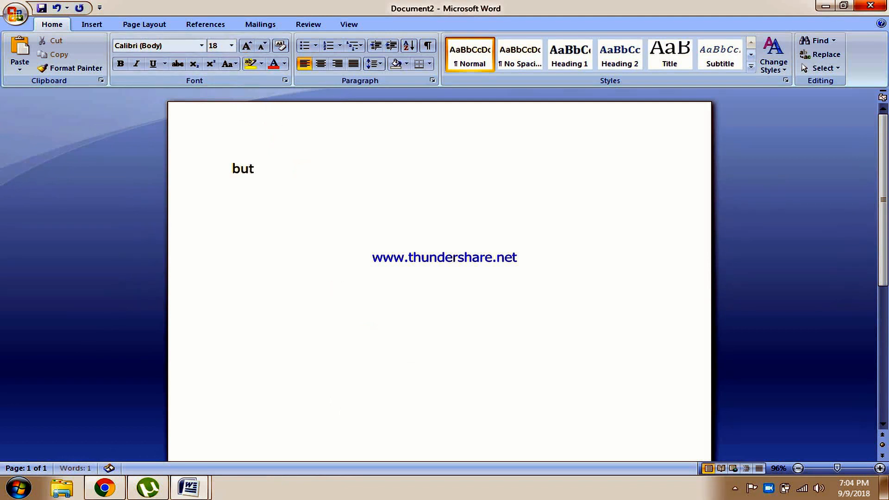
type(" we ne")
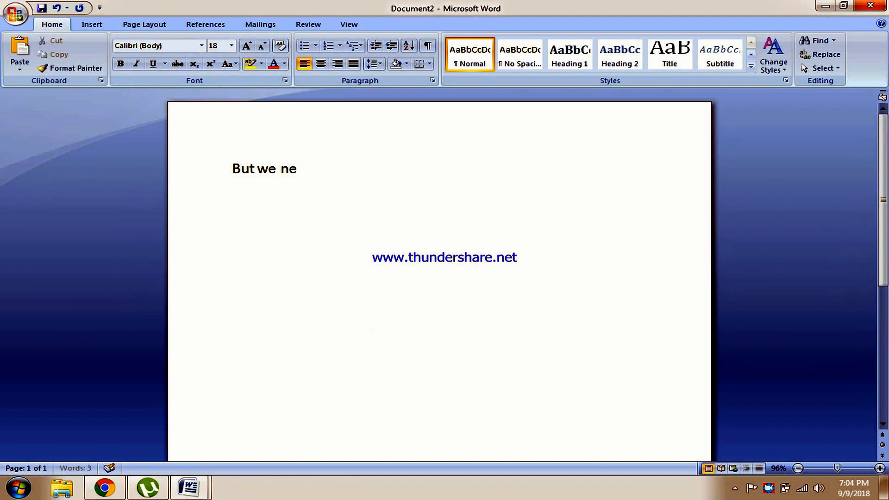
type("ed hav")
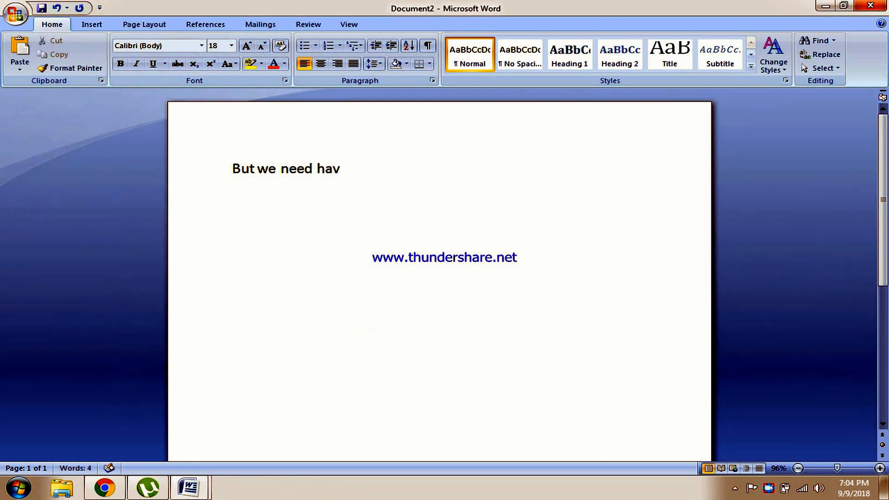
type("e the Tm of P")
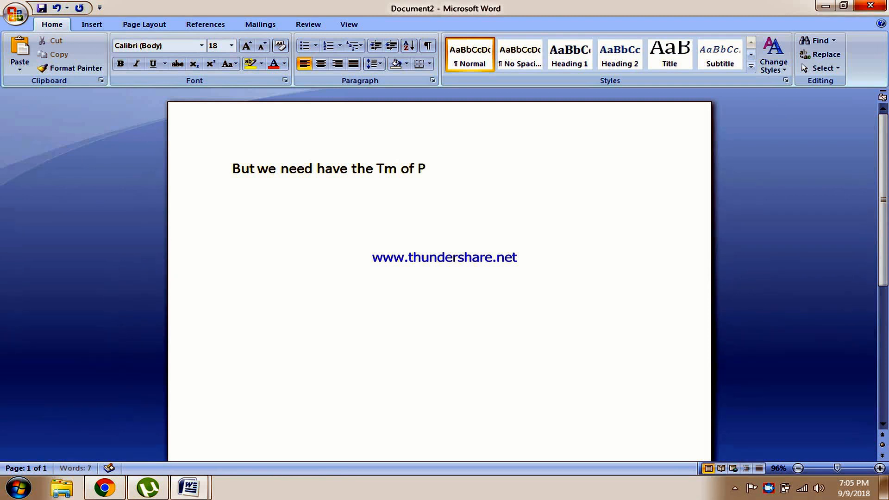
type("rimers ")
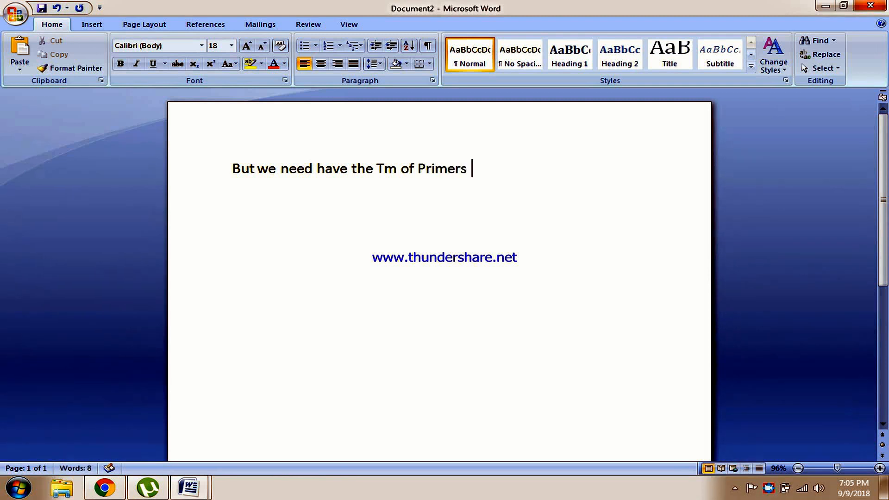
type("within")
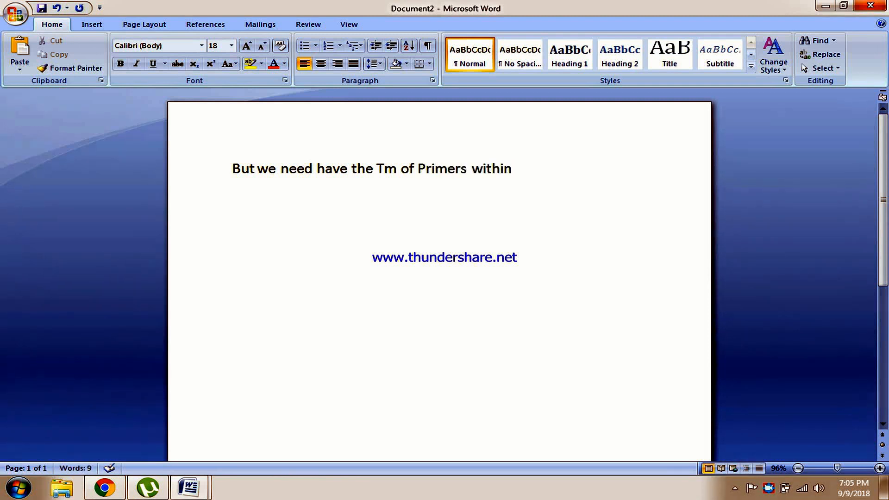
type(" 50-60 ")
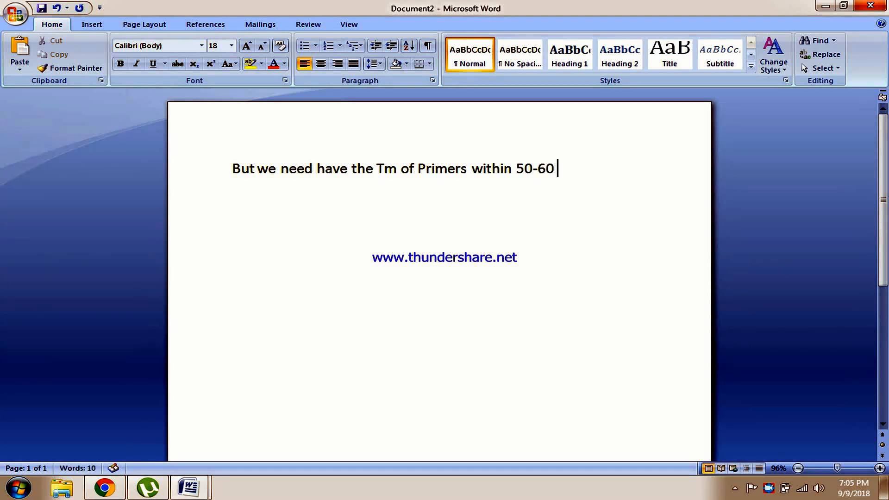
type("degree")
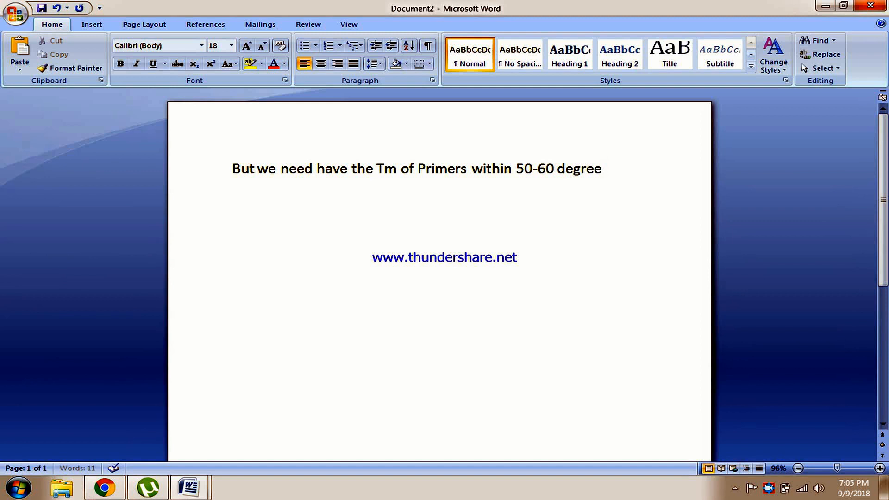
Step: Add a second paragraph reading "So I will decrease the length of primers"
key("Return")
type("so w")
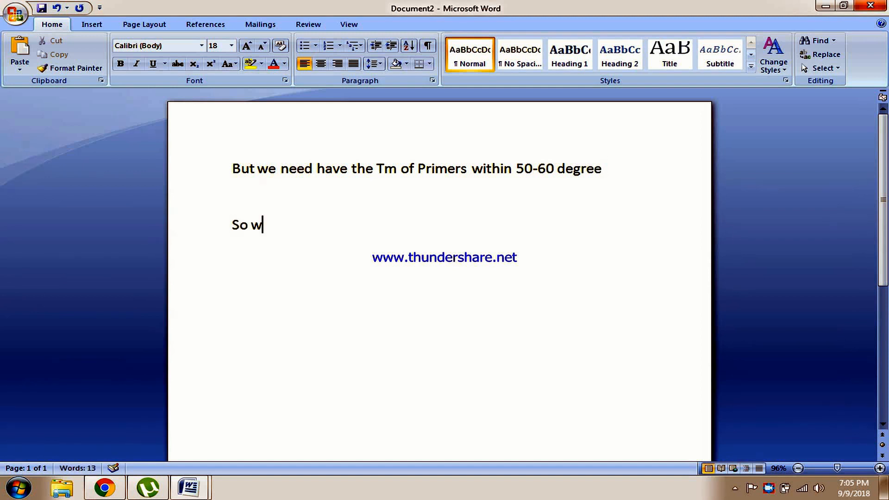
key("BackSpace")
type("i")
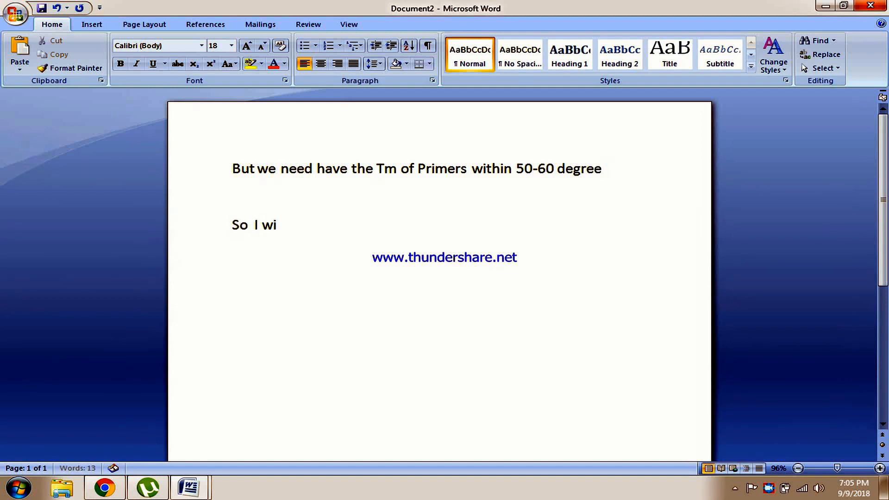
type(" will decrease the ")
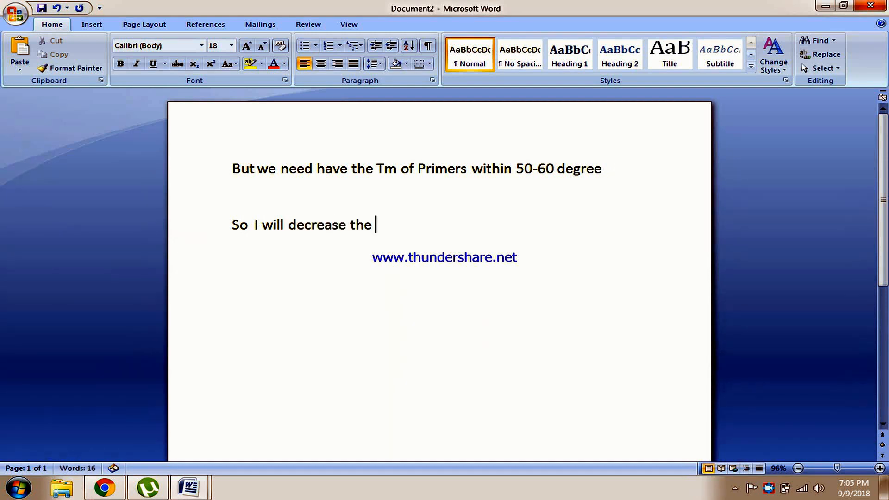
type("length of")
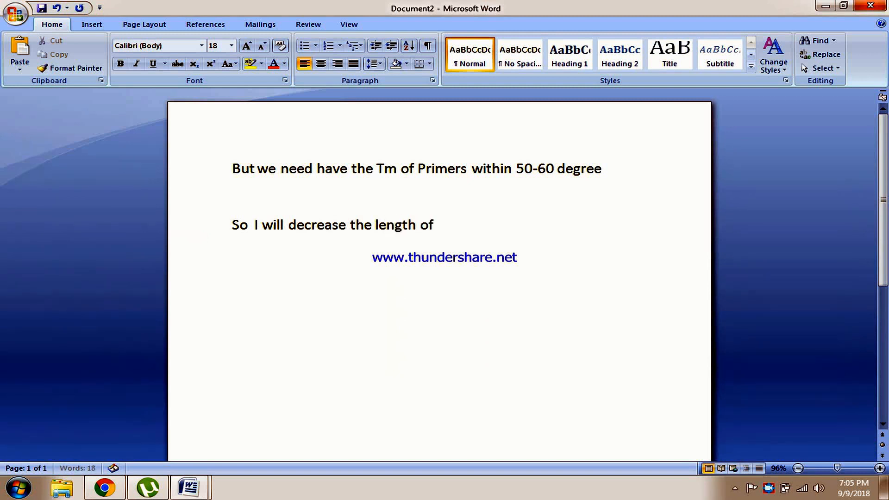
type(" primers")
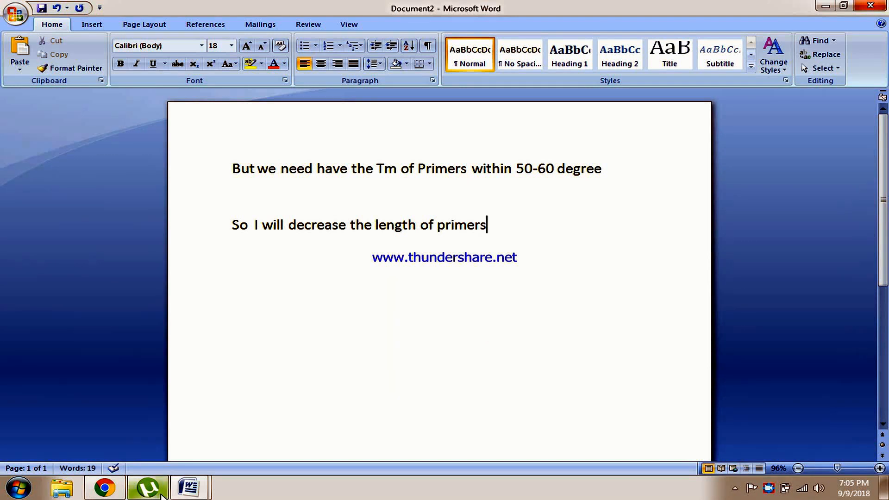
Step: In the HAMP GENE mutation details document, select the third exon's opening bases CCCATGTTCCAGAGGCGAAGG and check the selection's character count
mouse_move(181, 489)
left_click(144, 449)
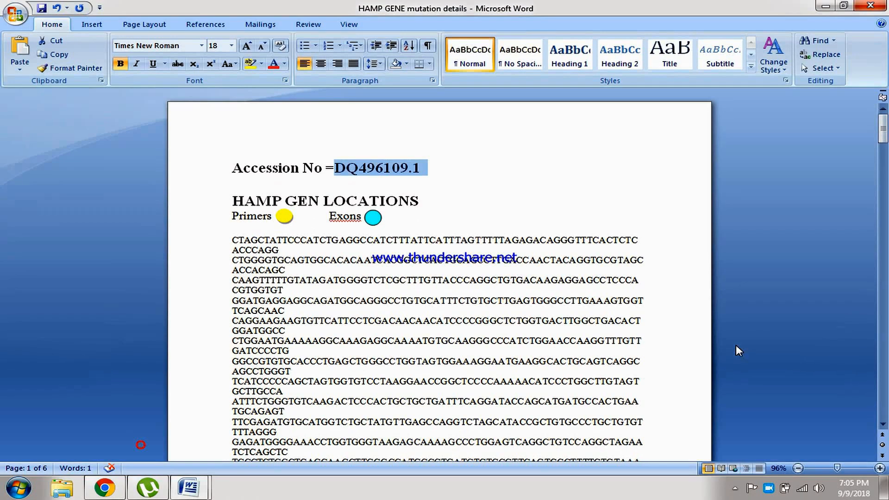
left_click_drag(882, 136, 884, 263)
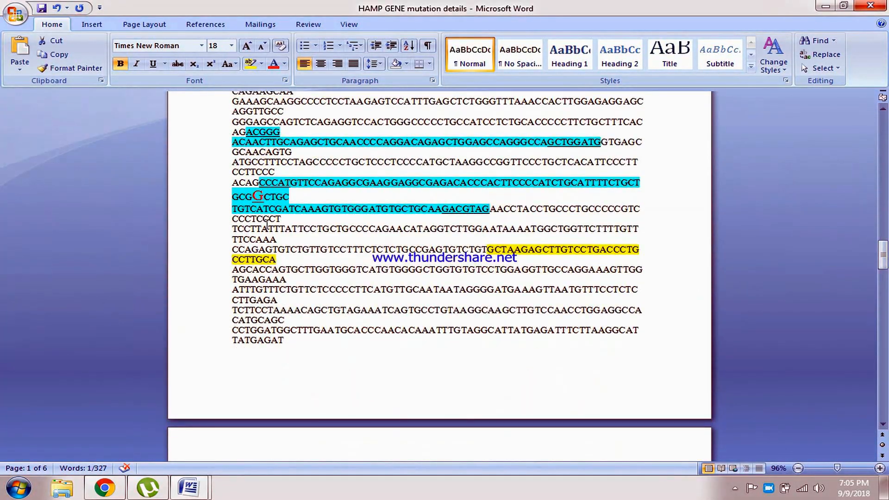
left_click_drag(259, 182, 416, 185)
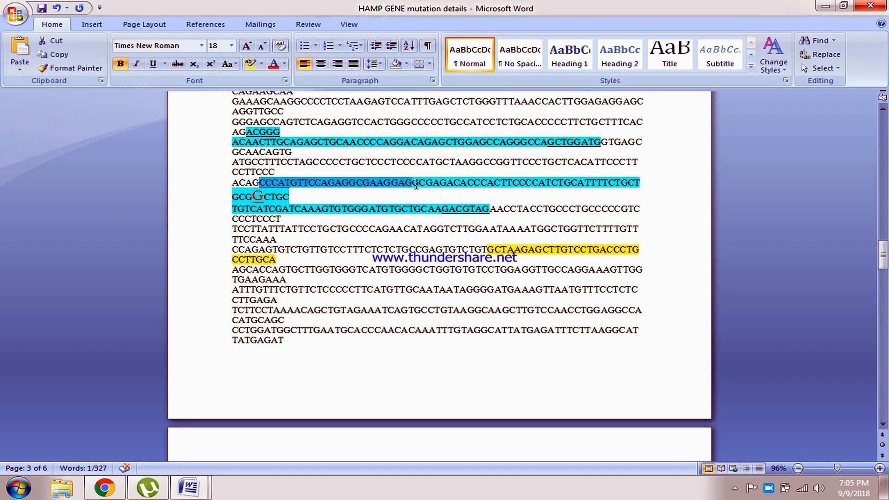
left_click(99, 467)
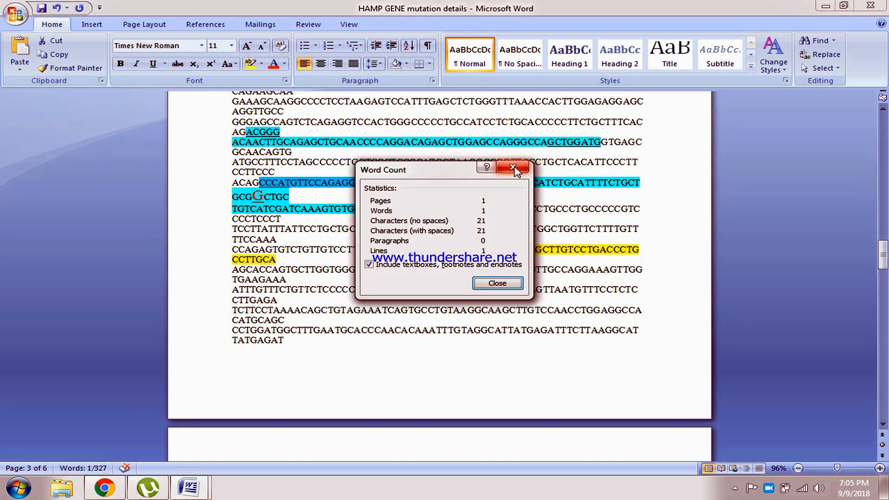
left_click(521, 163)
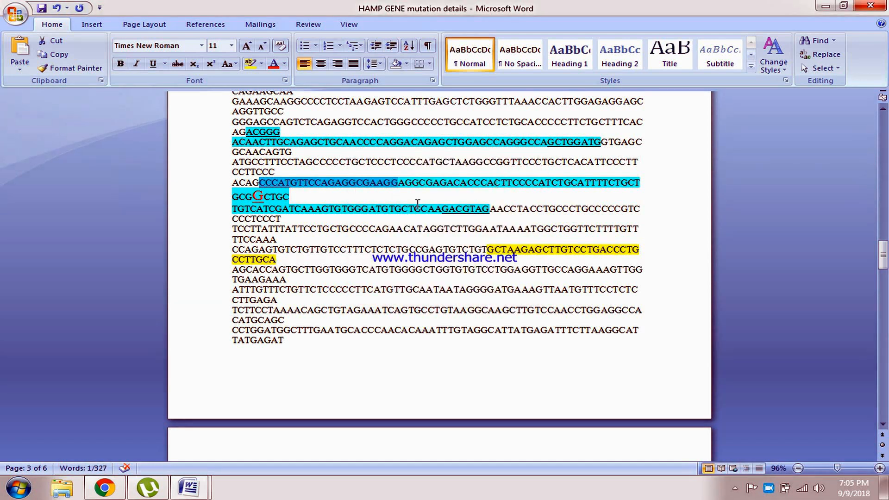
Step: Switch to the Primer-BLAST form in Chrome and replace its own forward primer with CCCATGTTCCAGAGGCGAAGG
left_click(104, 488)
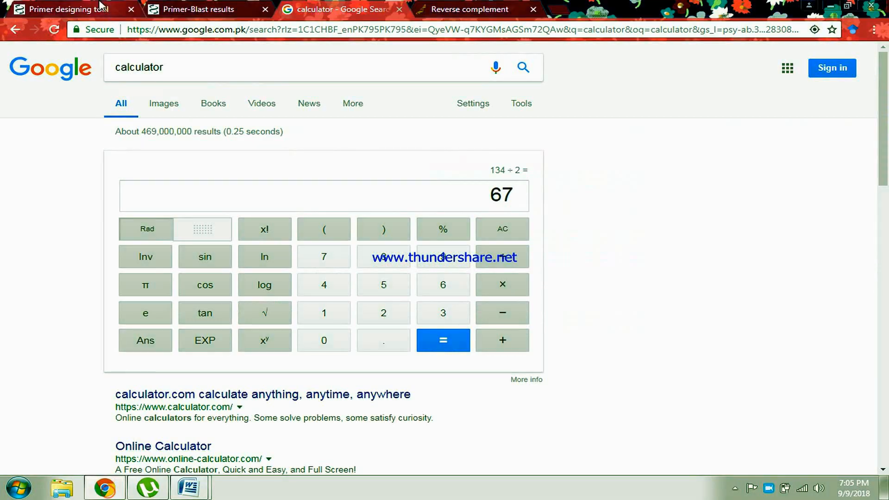
left_click(70, 10)
left_click_drag(884, 311, 887, 96)
left_click_drag(365, 254, 192, 250)
key("ctrl+c")
key("BackSpace")
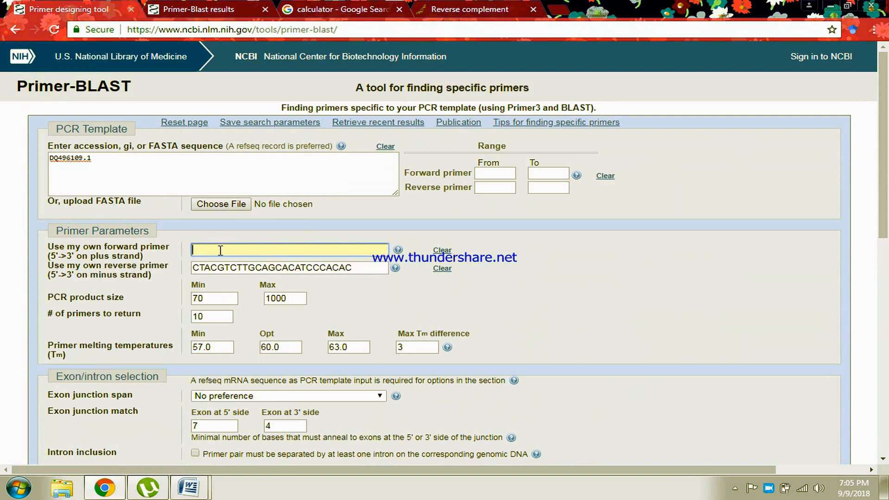
key("ctrl+v")
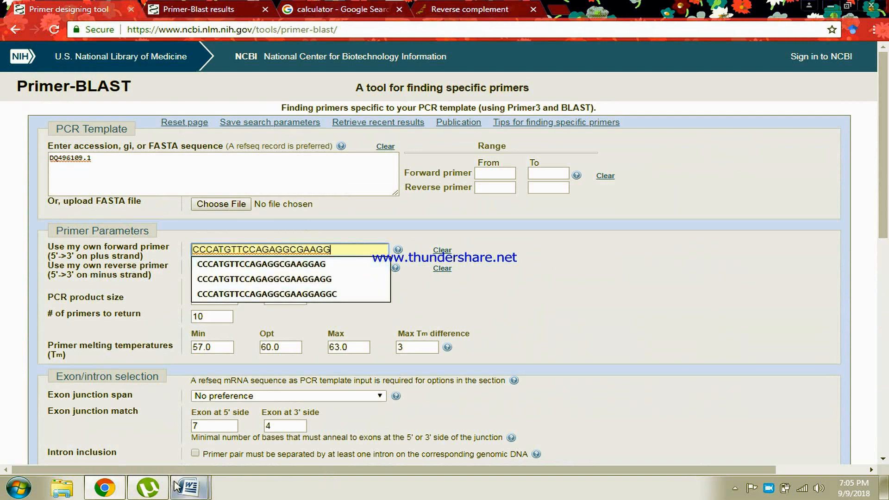
Step: Back in the HAMP gene Word document, select the third exon's closing bases GGGATGTGCTGCAAGACGTAG and check the selection's character count
mouse_move(188, 487)
left_click(144, 432)
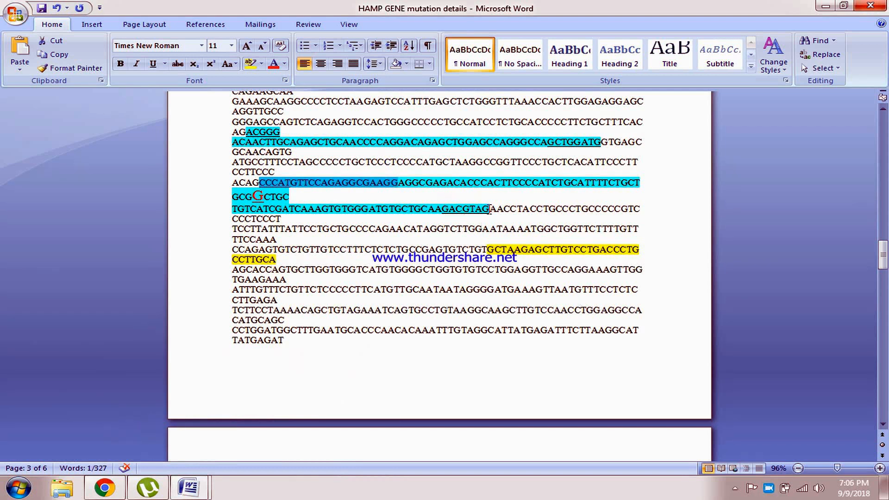
left_click_drag(490, 209, 375, 207)
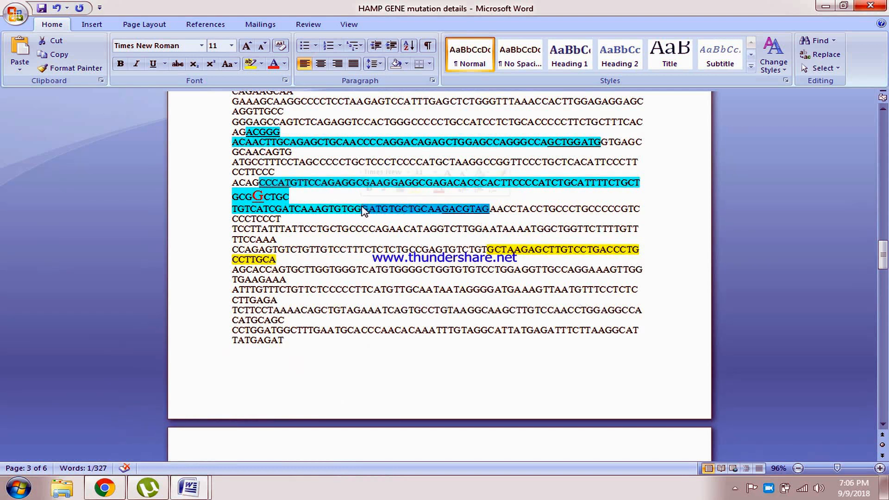
left_click(78, 468)
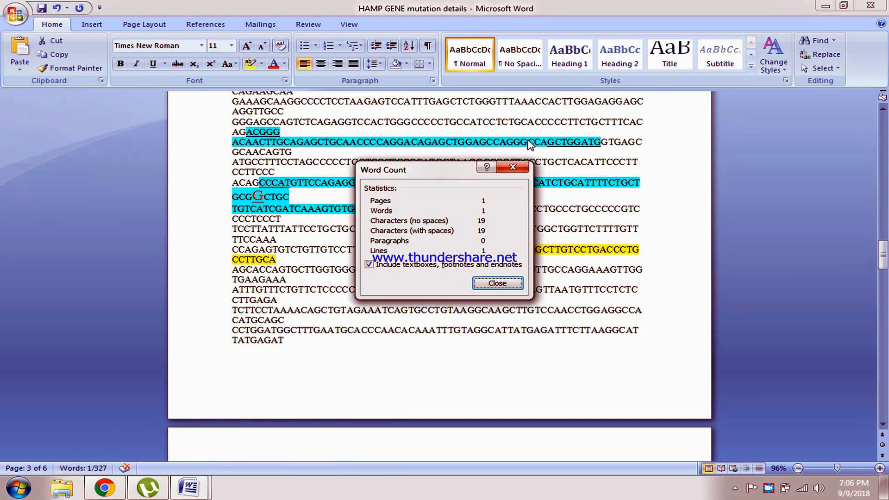
left_click(513, 167)
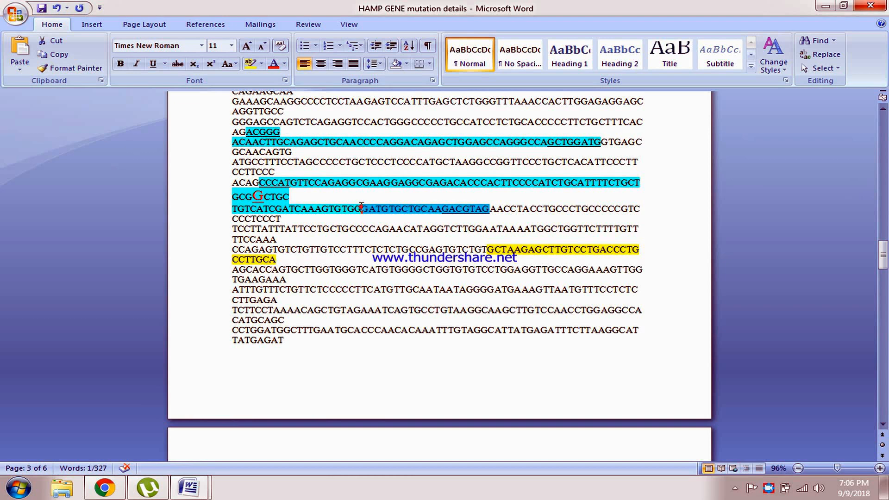
left_click_drag(361, 206, 347, 207)
left_click(84, 469)
left_click(514, 167)
Step: Replace the sequence on the Reverse complement page in Chrome with the third exon's closing bases selected in the Word document
left_click(105, 487)
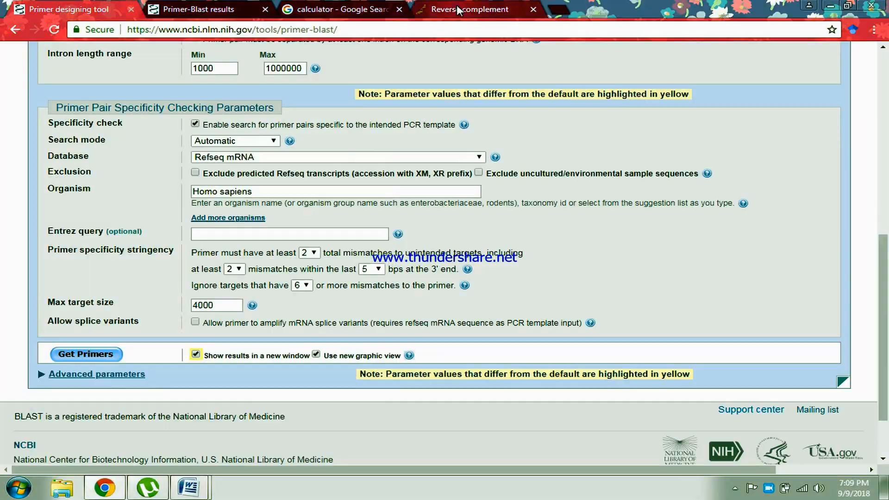
left_click(457, 9)
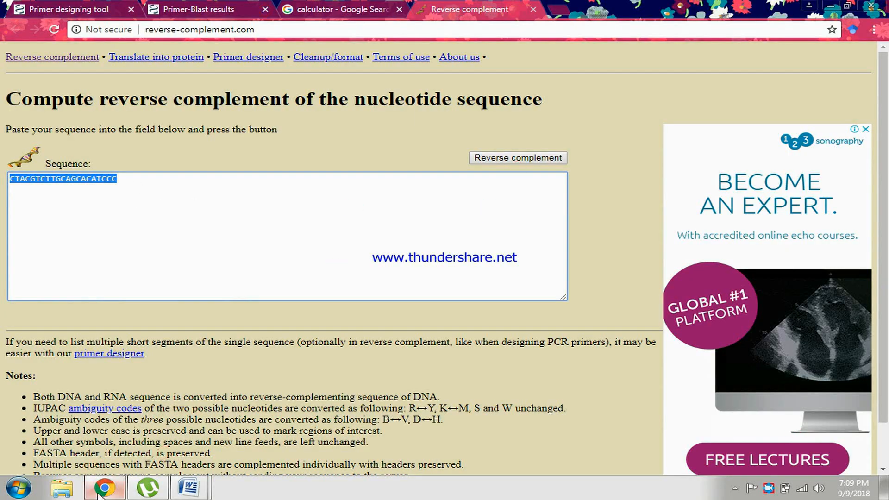
left_click(189, 487)
left_click(137, 432)
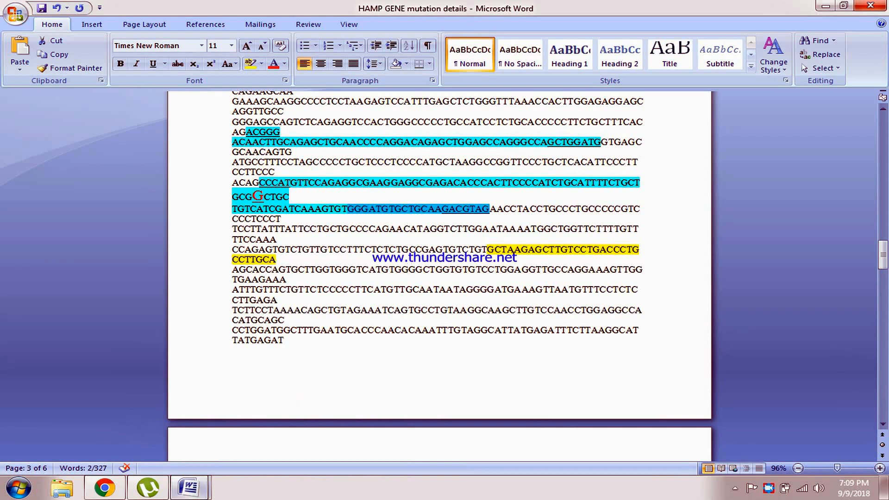
left_click(101, 490)
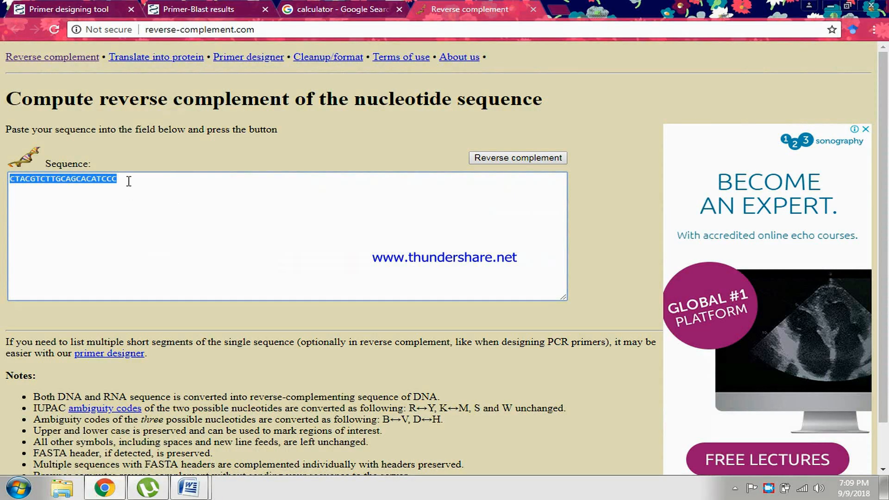
key("BackSpace")
type("GGATGTGCTGCAAGACGTAG G")
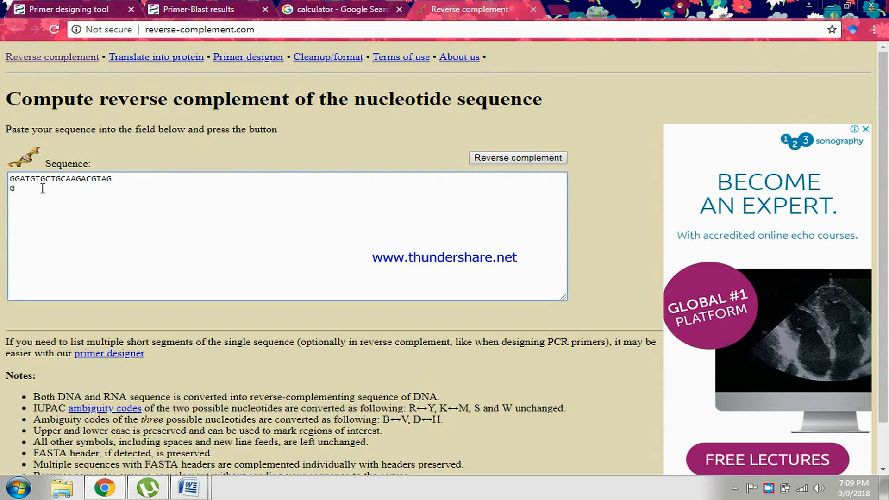
Step: Rejoin the split sequence into the single line GGGATGTGCTGCAAGACGTAG by moving the main part behind the stray G and removing the empty line
left_click_drag(10, 178, 129, 176)
key("ctrl+c")
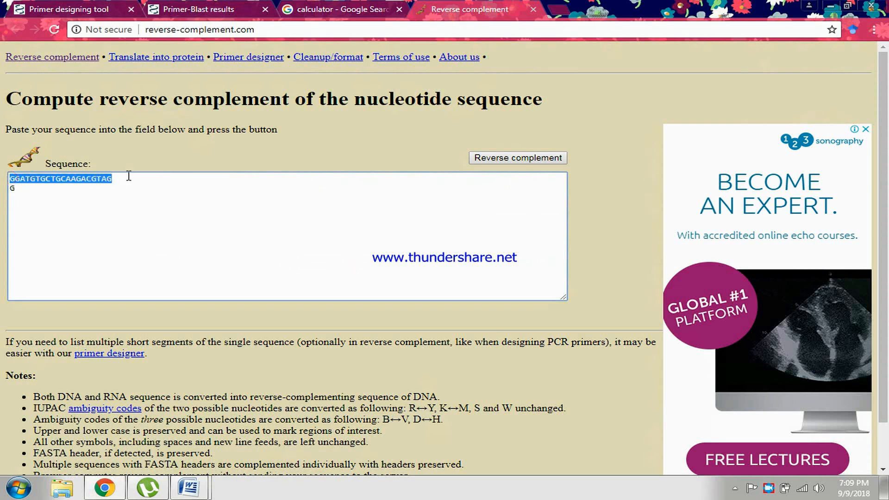
key("BackSpace")
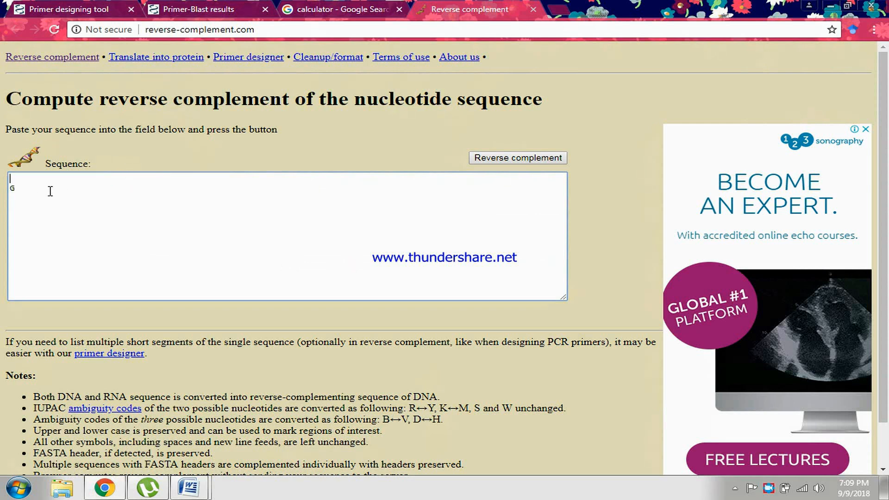
key("ctrl+v")
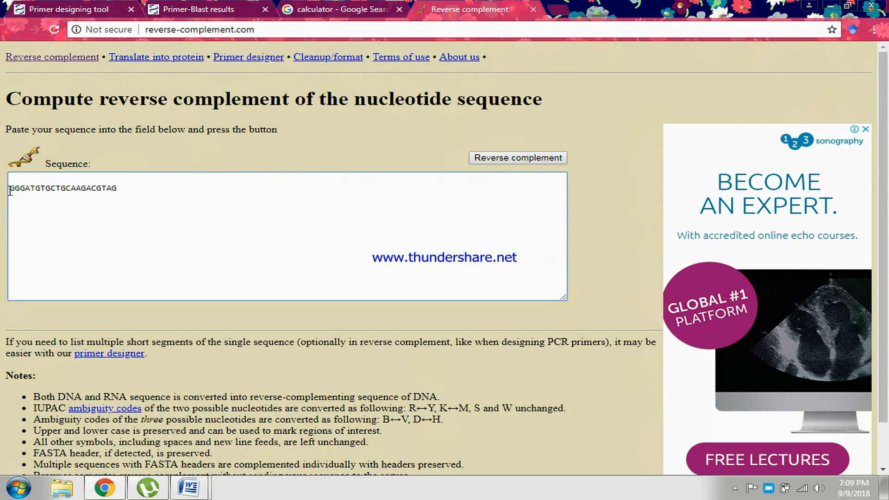
key("BackSpace")
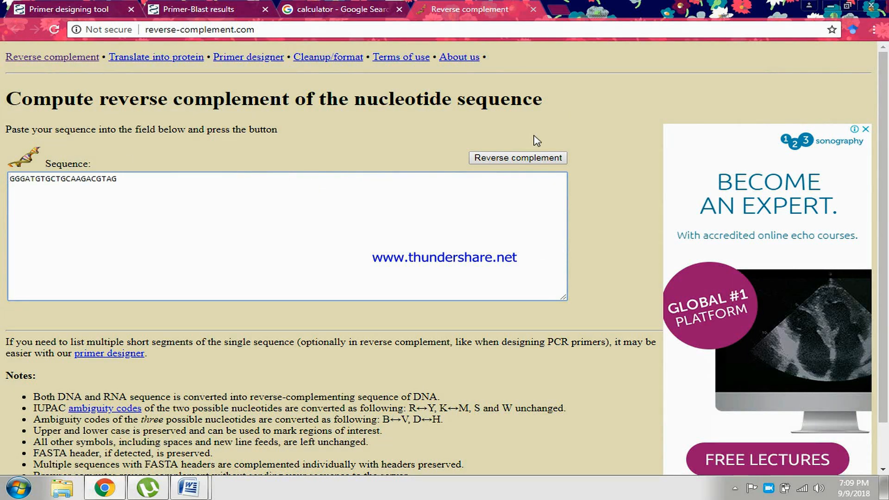
Step: Compute the reverse complement of the entered sequence and replace Primer-BLAST's own reverse primer with the result, CTACGTCTTGCAGCACATCCC
left_click(511, 157)
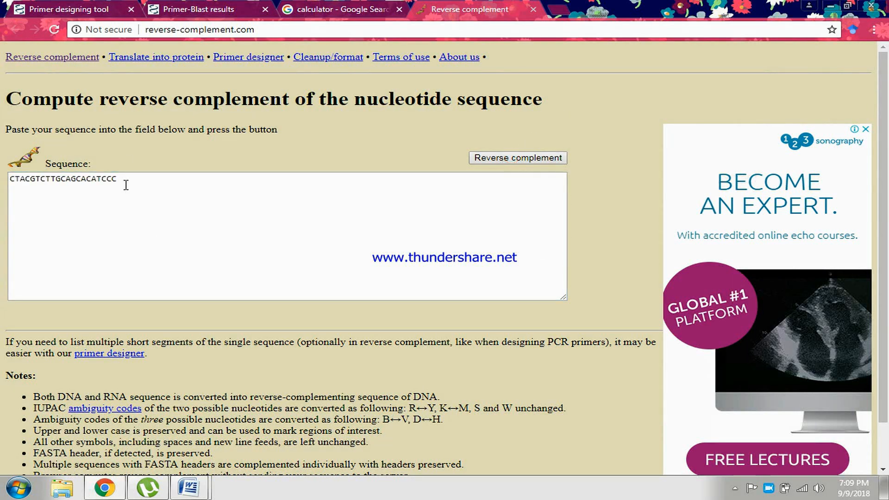
left_click_drag(119, 179, 14, 182)
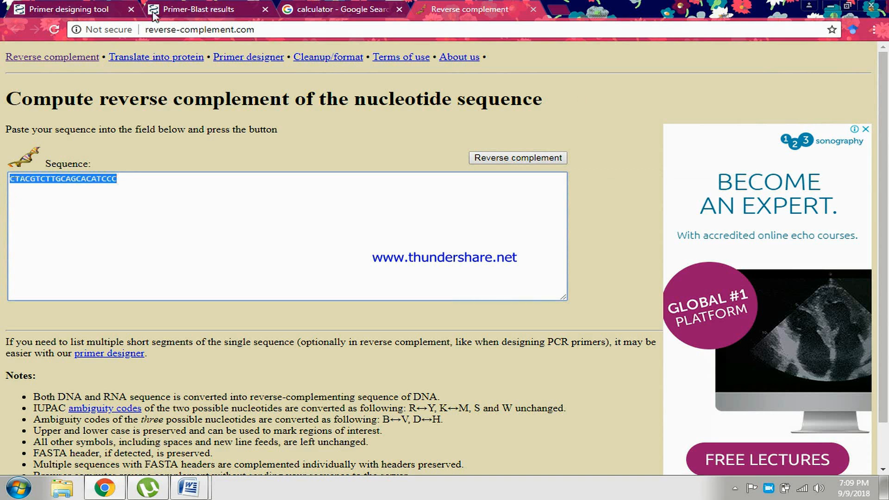
left_click(64, 7)
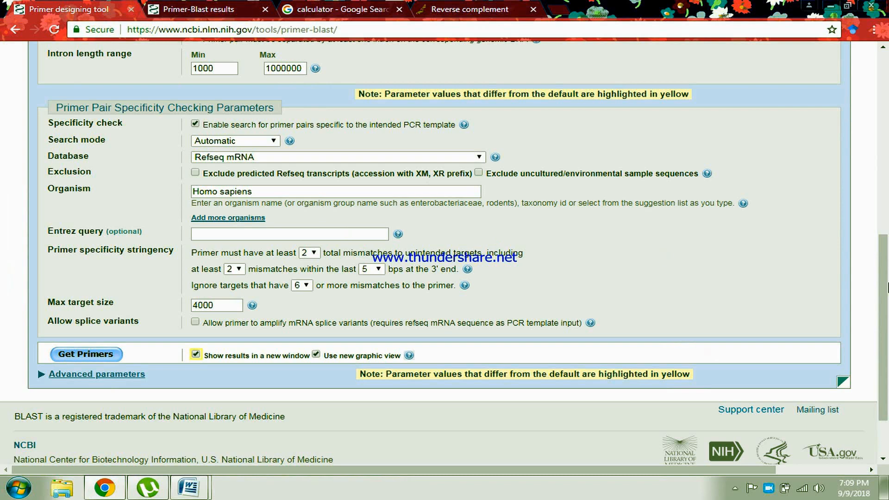
left_click_drag(883, 328, 883, 146)
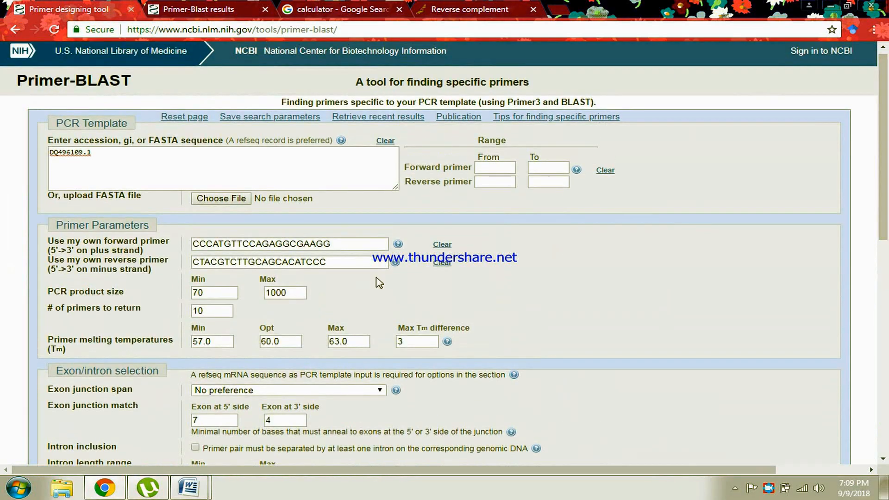
left_click(341, 262)
left_click_drag(341, 261, 179, 271)
key("BackSpace")
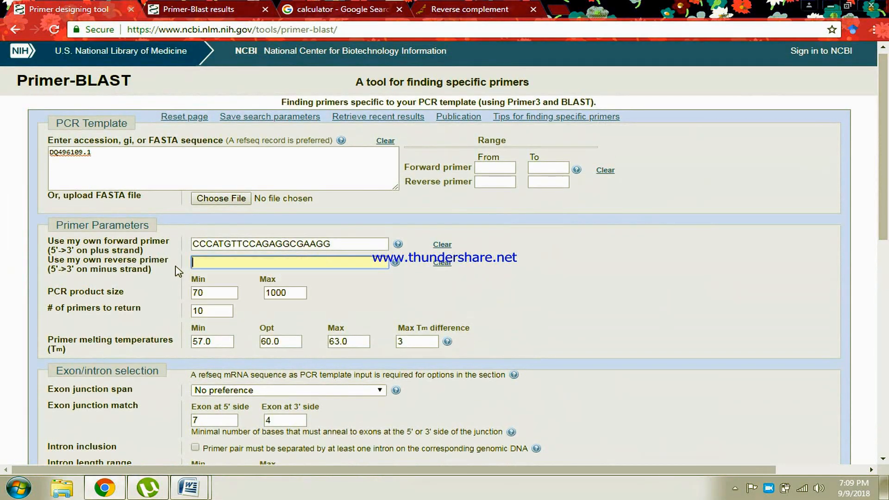
key("Down")
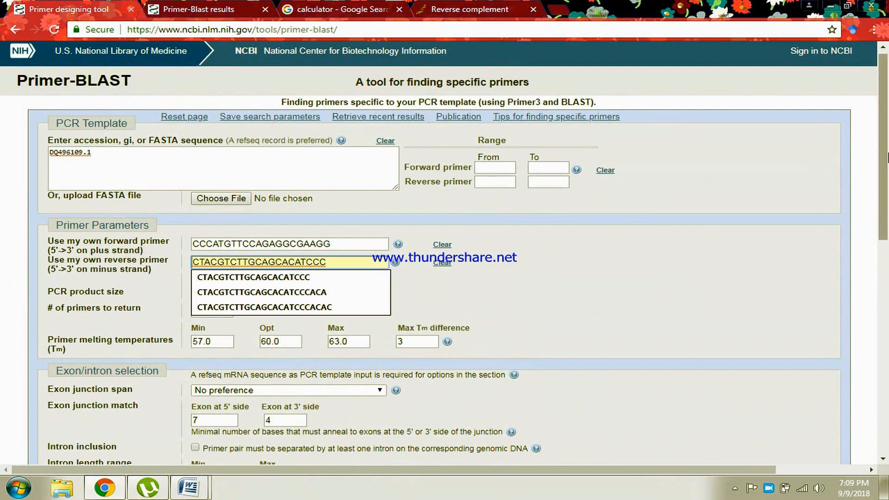
key("Return")
Step: Run Primer-BLAST with the two shortened primers, close the old results page, and examine the new primer pair report
scroll(883, 226, "down", 2)
scroll(885, 231, "down", 8)
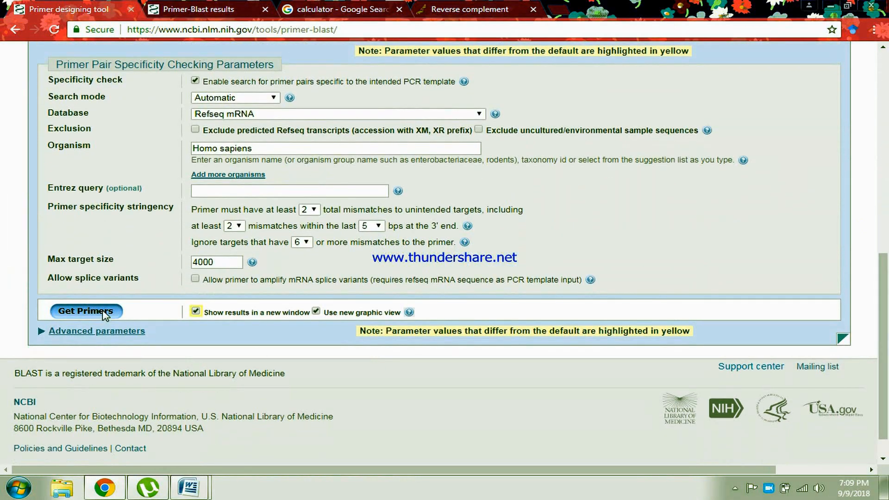
left_click(105, 313)
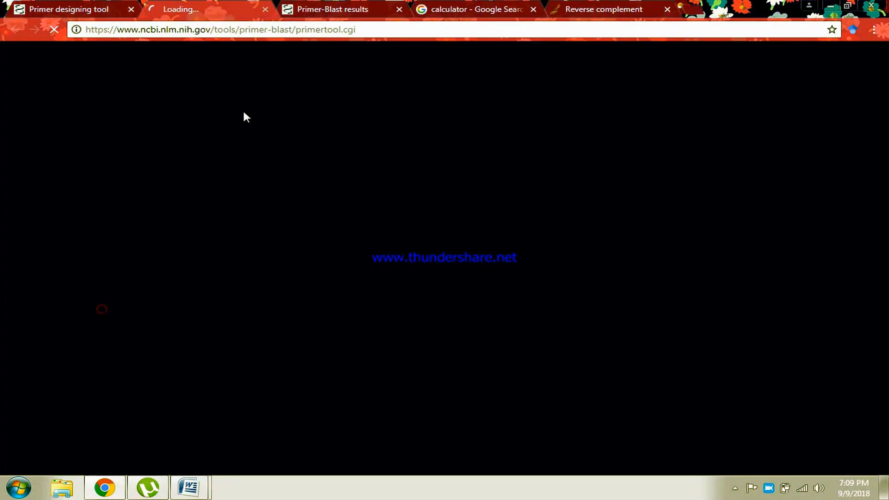
left_click(400, 7)
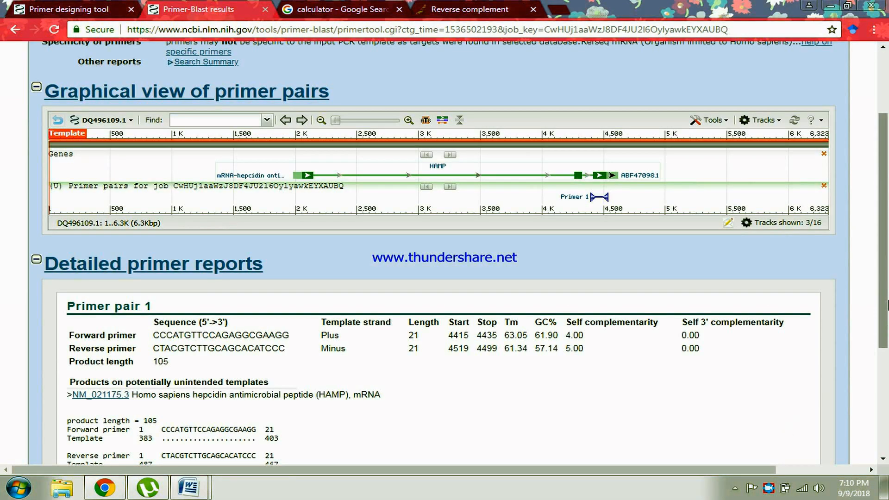
mouse_move(888, 301)
left_mouse_down()
mouse_move(888, 256)
mouse_move(888, 290)
left_mouse_up()
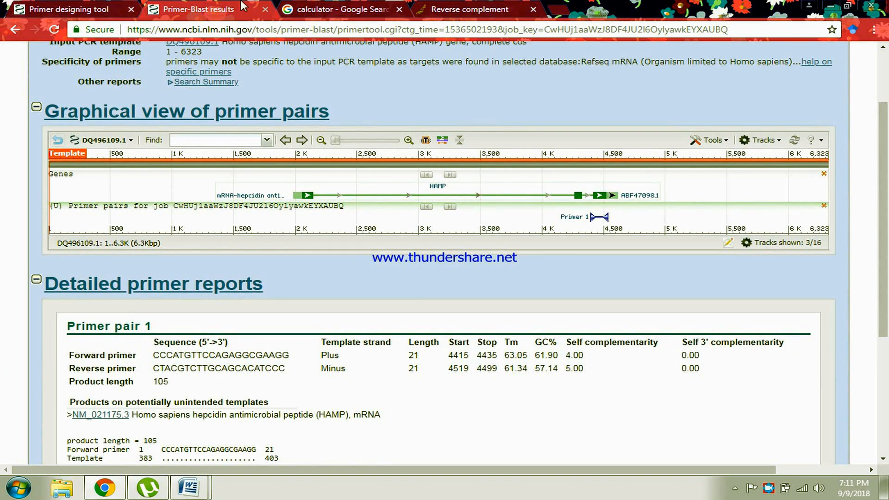
Step: Calculate the average of the two primer melting temperatures in the Google calculator by adding 63 + 61 and dividing by 2
left_click(338, 9)
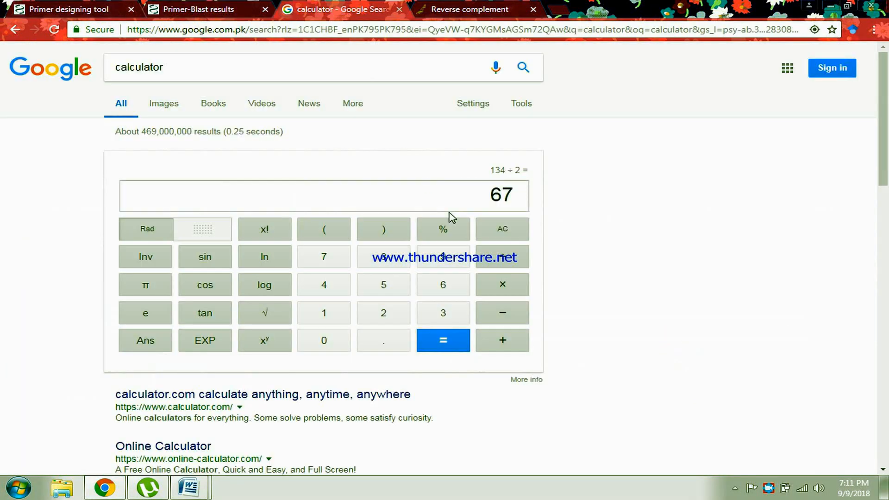
left_click(509, 196)
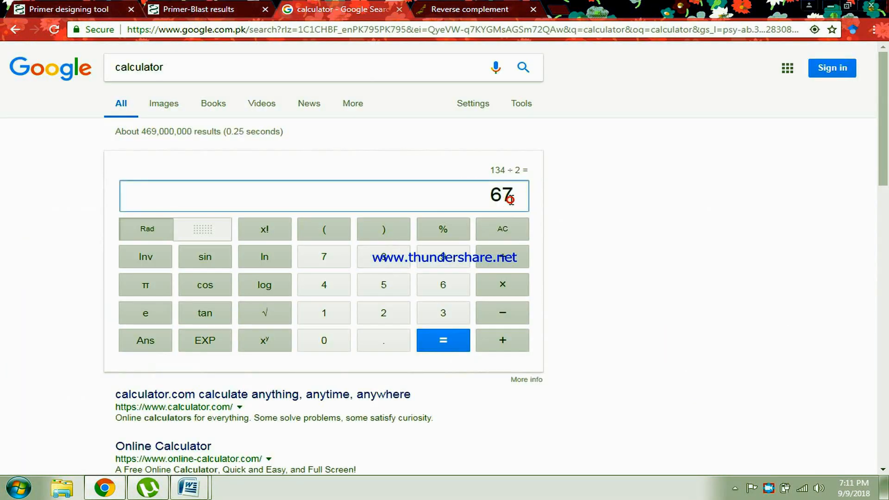
left_click(515, 181)
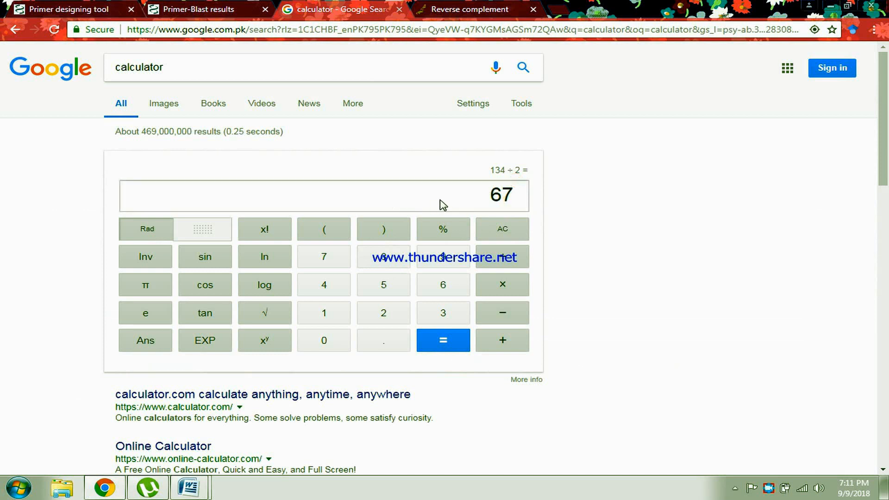
left_click(440, 201)
type("6")
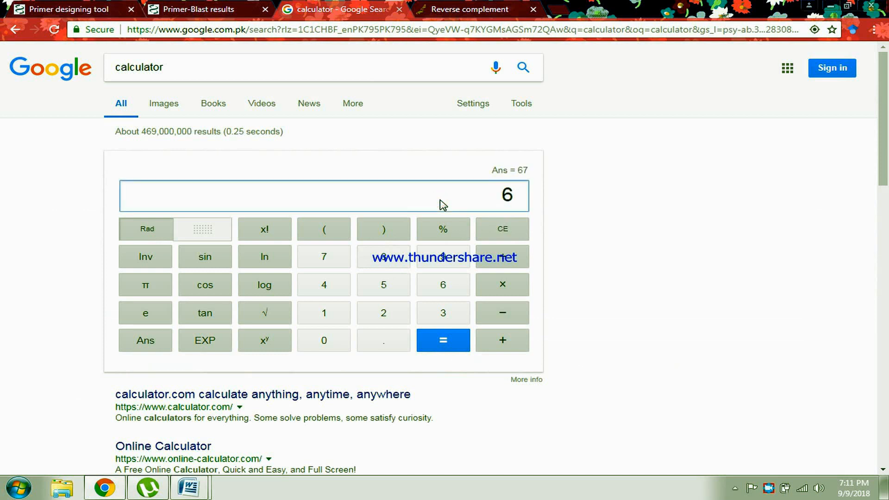
type("3 + 61")
left_click(457, 344)
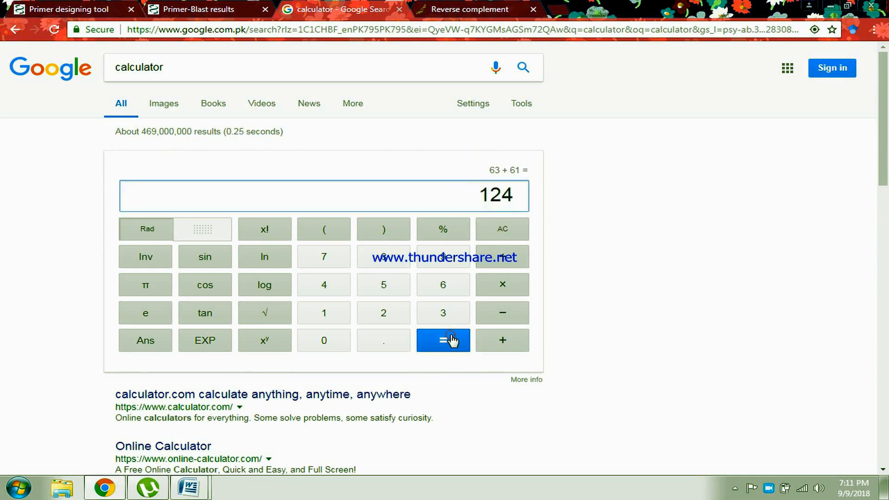
left_click(503, 257)
left_click(391, 314)
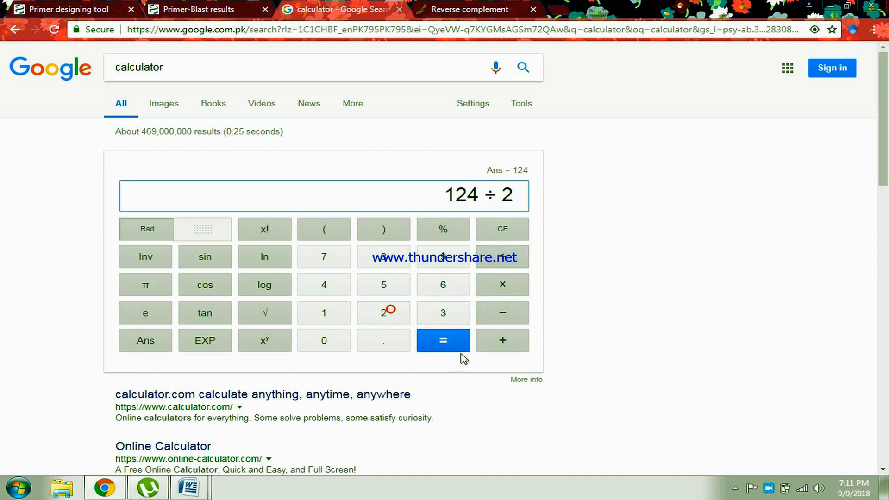
left_click(452, 346)
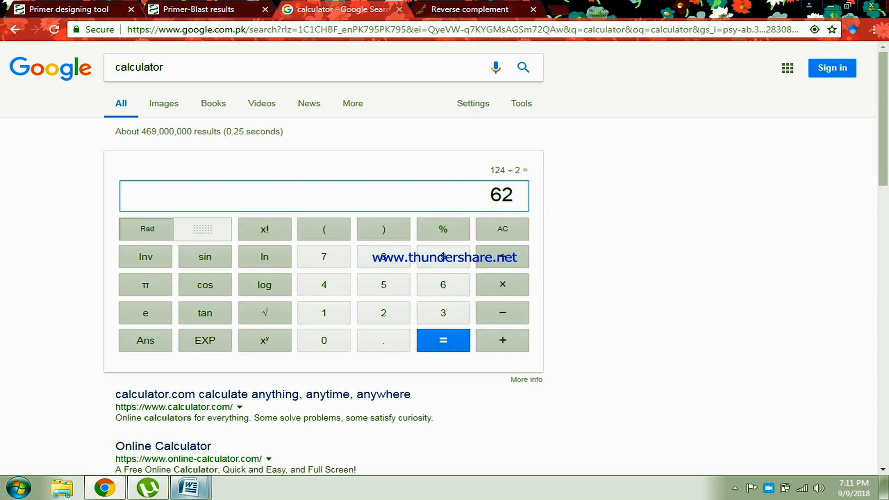
mouse_move(190, 487)
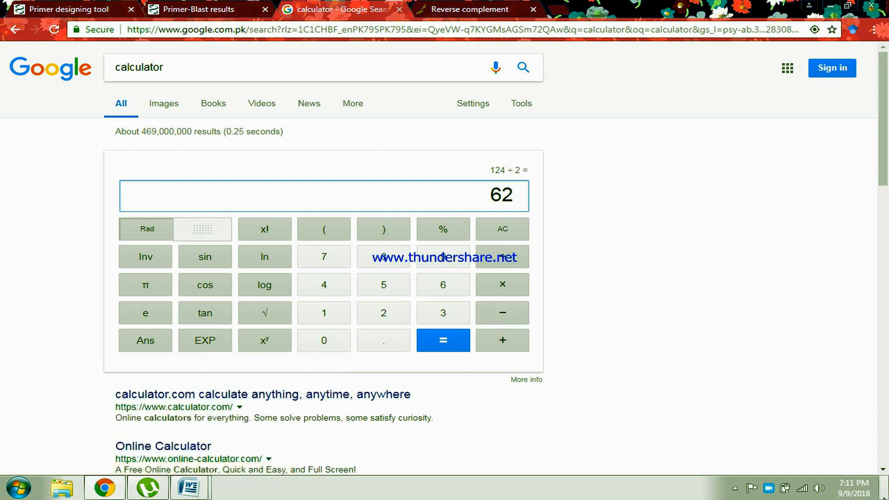
right_click(768, 488)
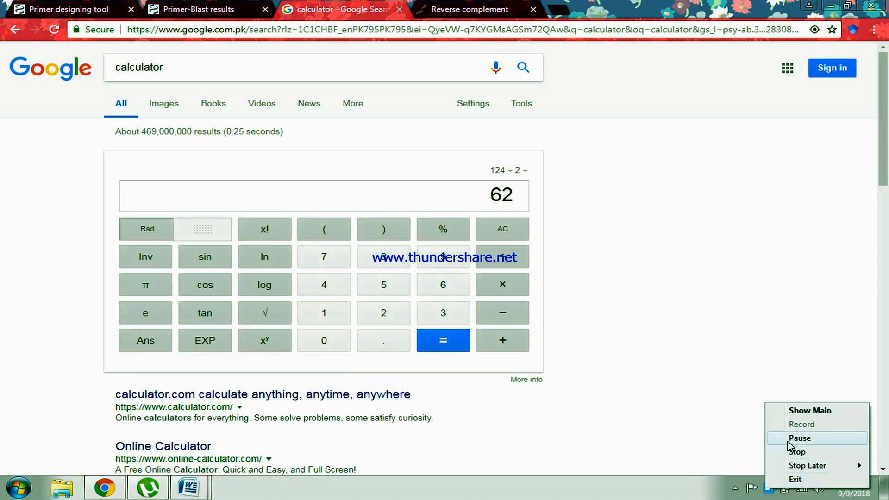
left_click(789, 439)
left_click(788, 422)
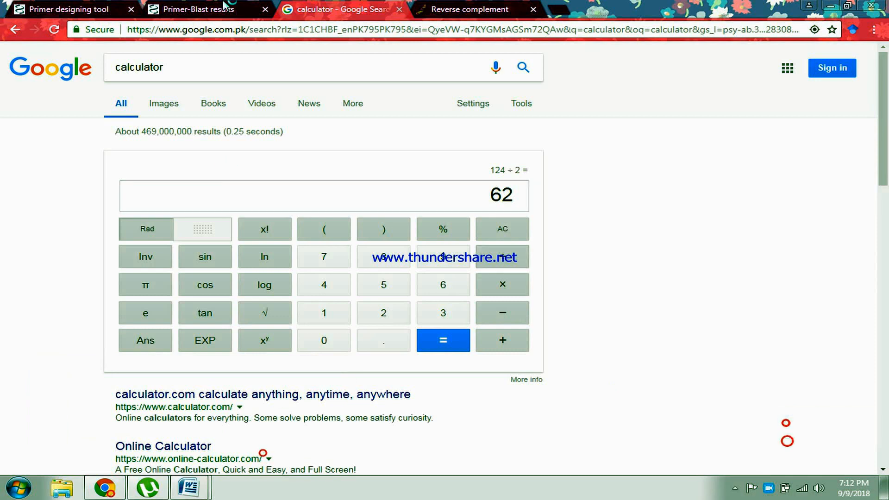
Step: Copy the forward primer CCCATGTTCCAGAGGCGAAGG from the Primer-BLAST form and paste it after "Fo=" in the Word file Document2
left_click(99, 9)
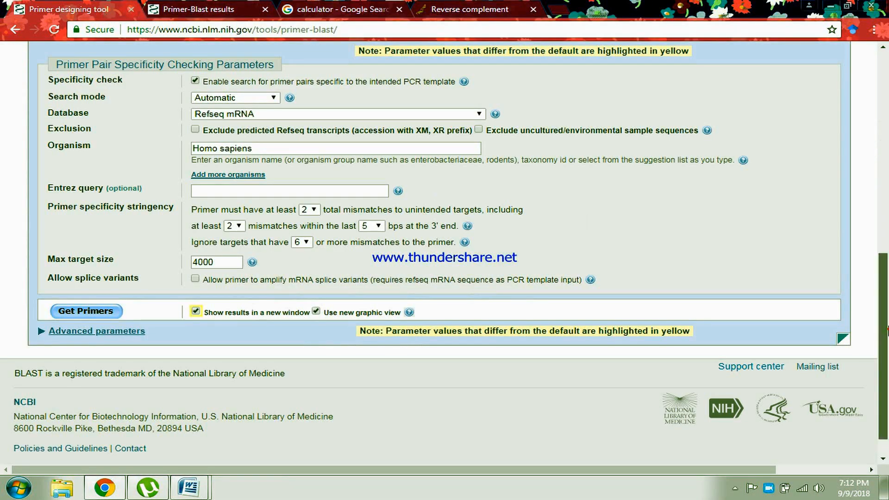
left_click_drag(885, 291, 887, 127)
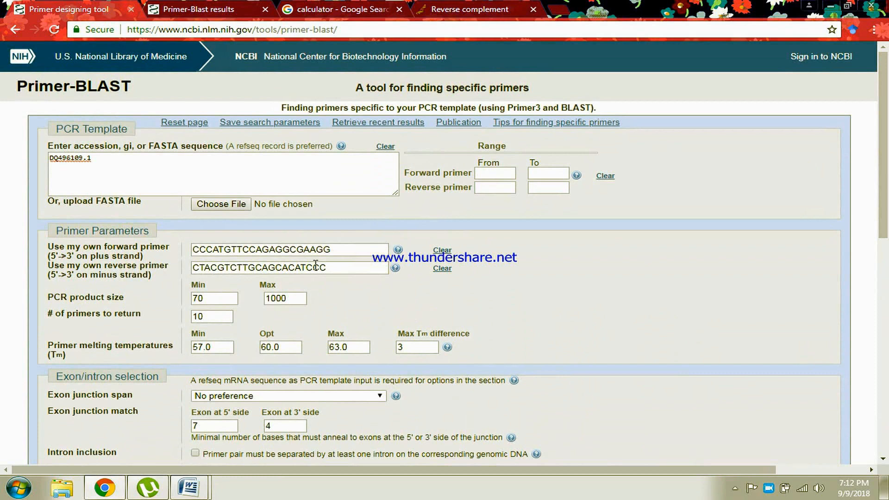
left_click(337, 249)
double_click(336, 250)
key("ctrl+c")
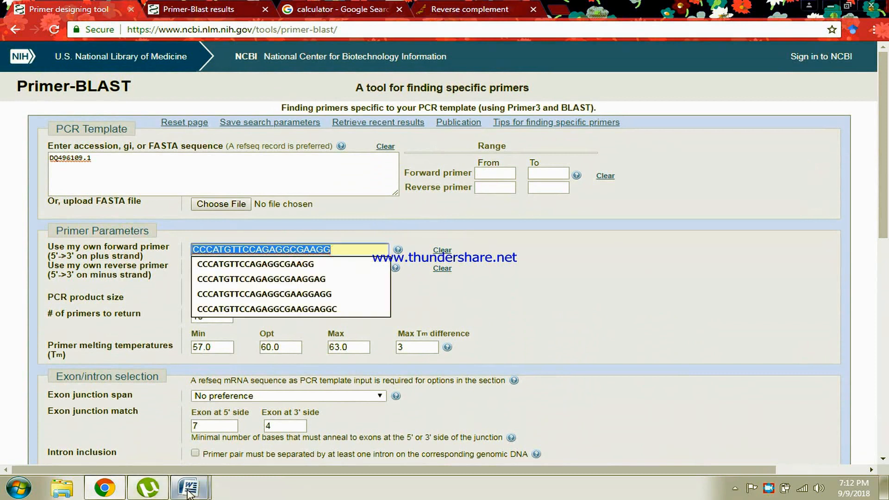
mouse_move(189, 488)
left_click(258, 427)
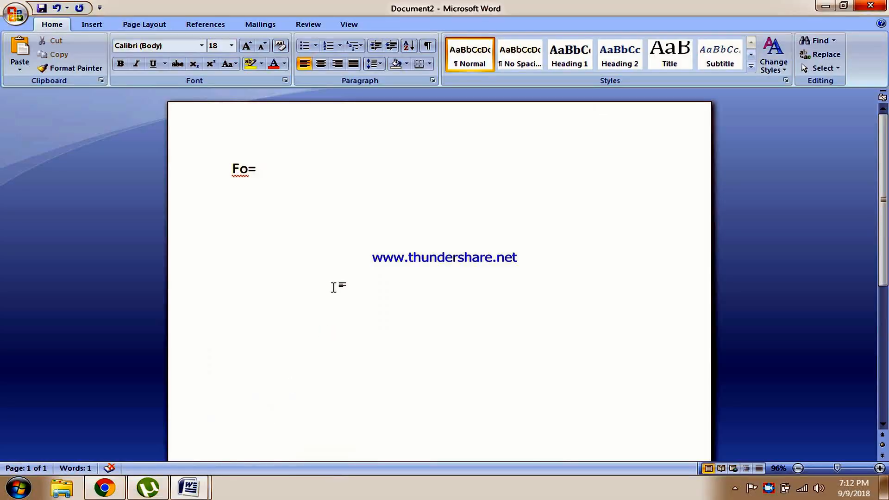
key("ctrl+v")
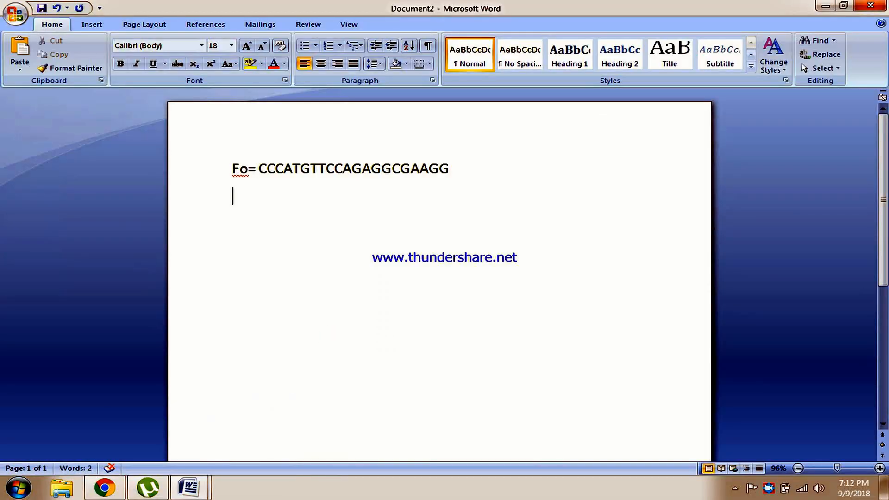
Step: Add a "Ro=" line in Document2 and fill it with the reverse primer CTACGTCTTGCAGCACATCCC from the Primer-BLAST form in Chrome
key("Return")
type("Ro=")
left_click(109, 490)
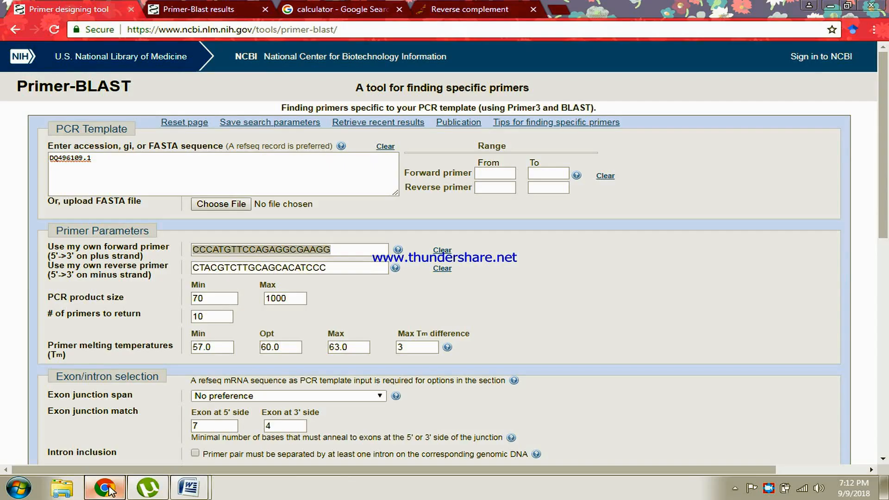
left_click_drag(329, 269, 197, 274)
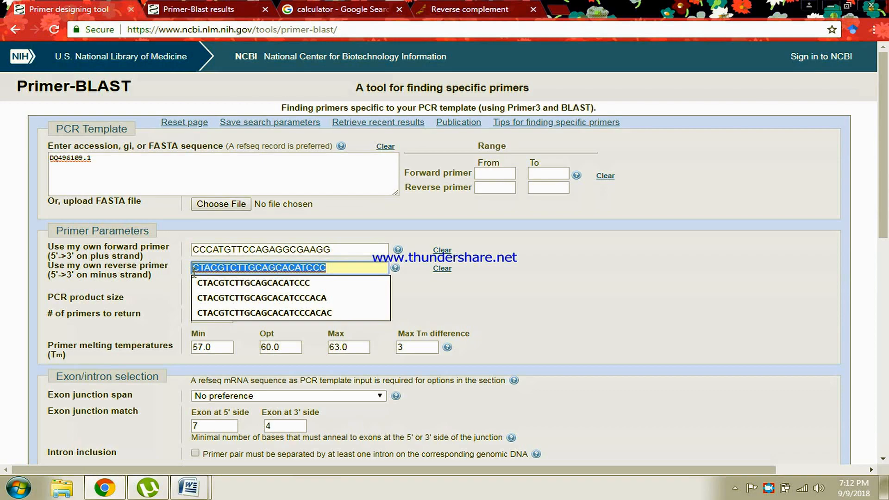
left_click(189, 487)
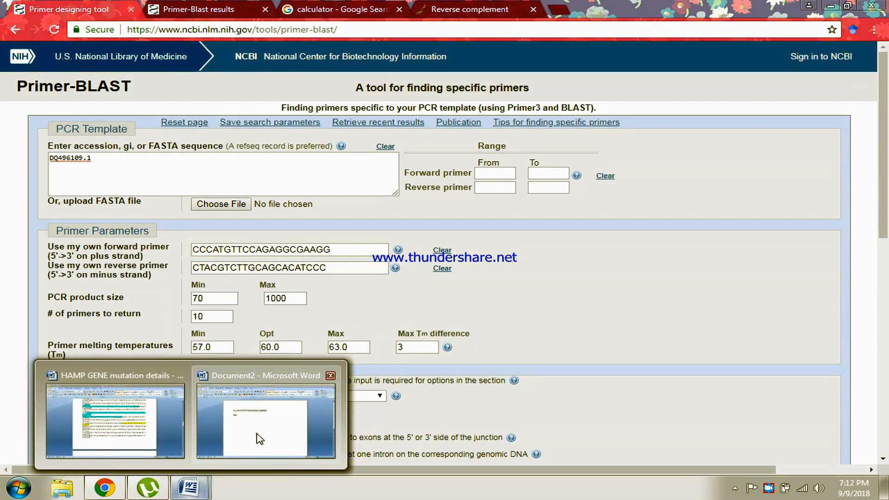
left_click(260, 439)
type("CTACGTCTTGCAGCACATCCC")
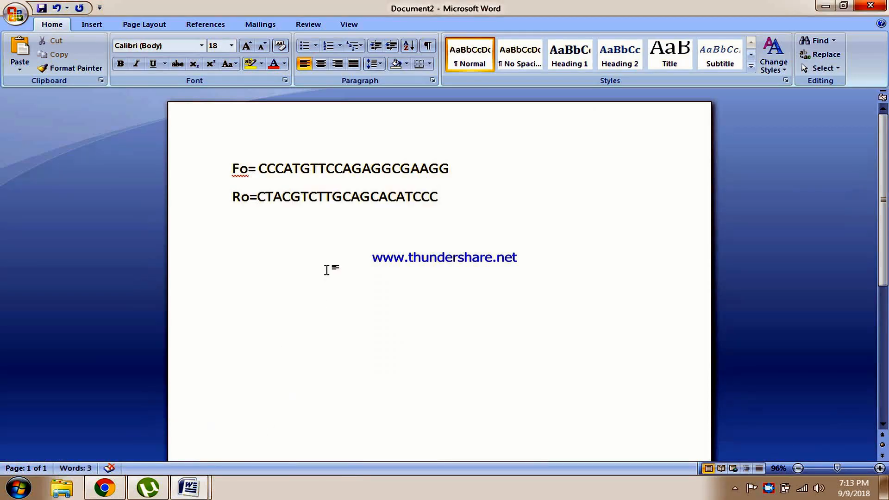
Step: Add two empty label lines, "Fi=" and "Ri=", below the Ro primer line
key("Return")
type("Fi=")
key("Return")
type("Ri")
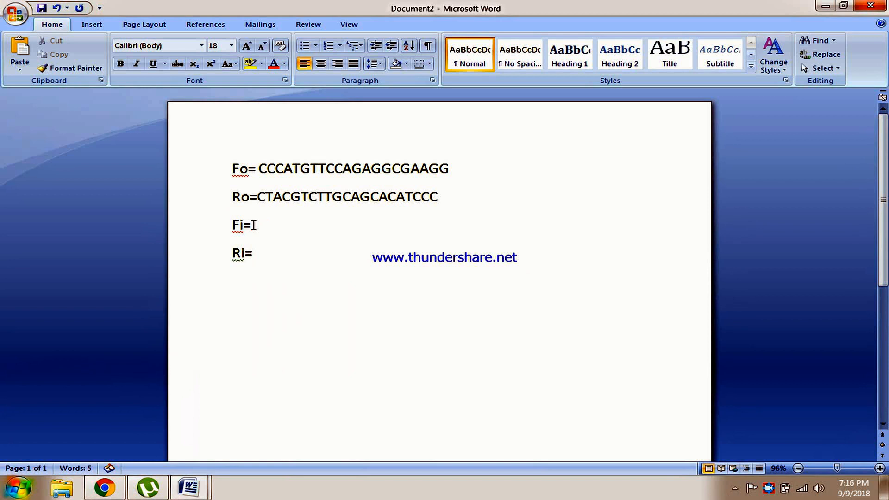
Step: Add the note "Now you will make a primer containing base complimentary to mutated base" below the Ri line in Document2
left_click(253, 225)
left_click(254, 250)
type("Now you will")
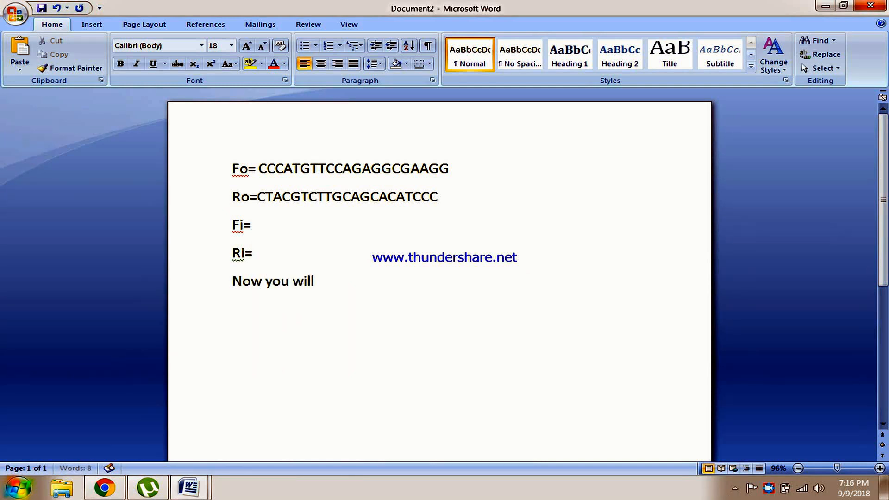
type(" make a p")
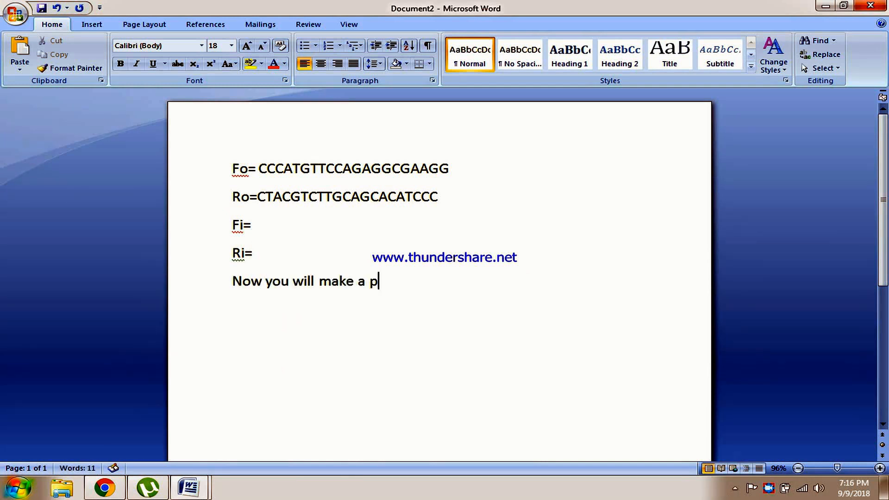
type("rime")
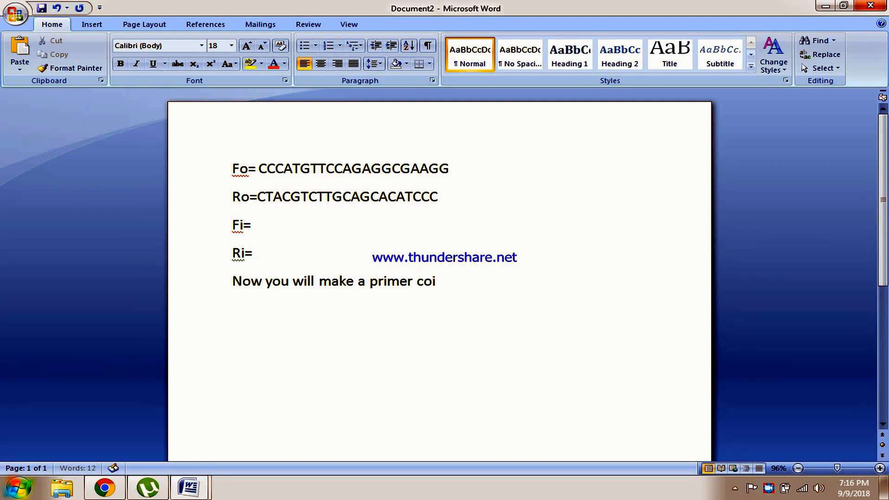
type("r coi")
key("BackSpace")
type("ntaining")
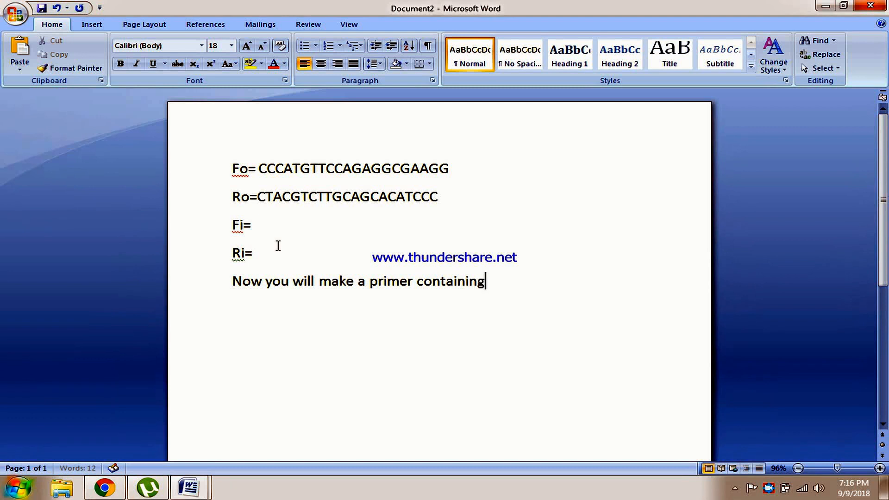
type(" base complime")
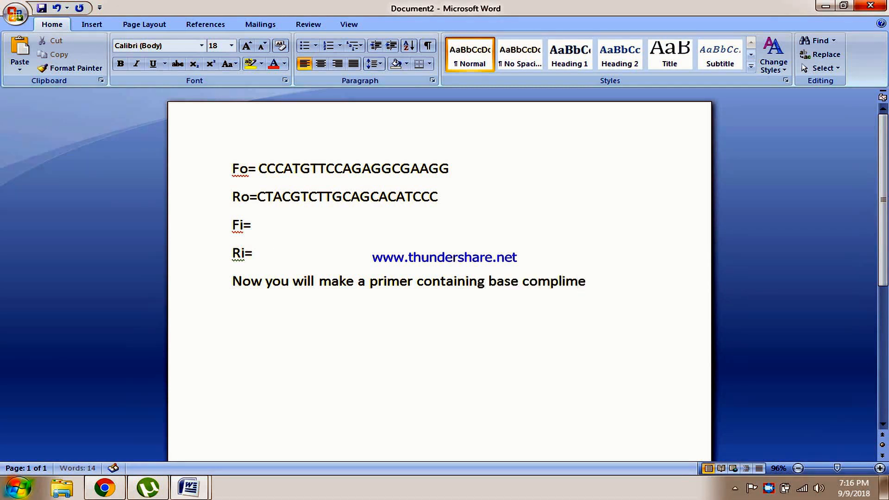
type("nya")
key("BackSpace")
key("BackSpace")
type("tary to ")
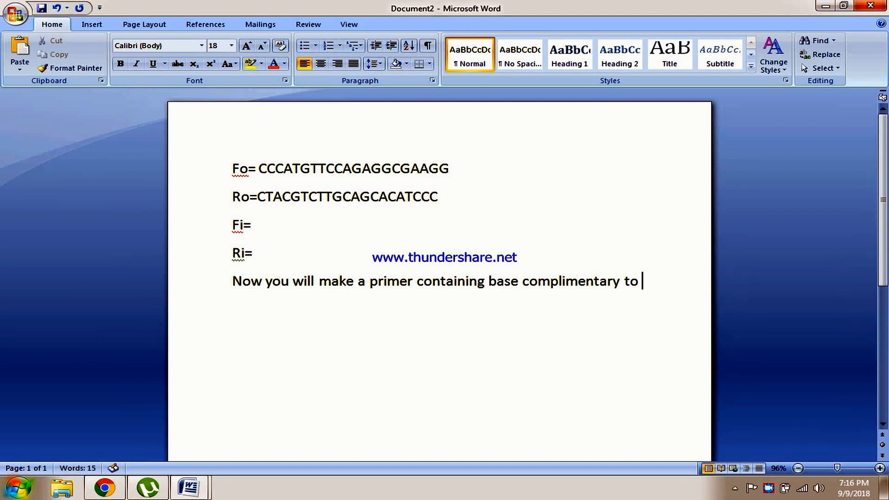
type("muta")
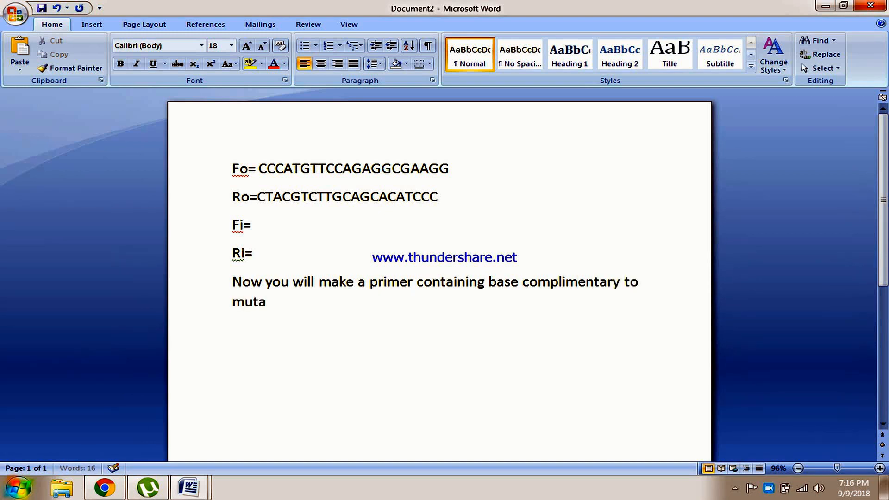
type("ted base")
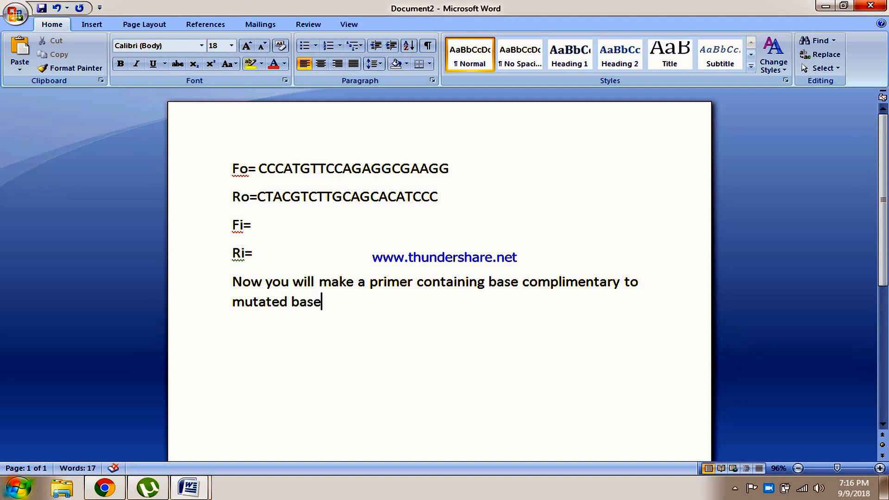
Step: Continue the note with the sentence "Either make forward inner or Reverse inner"
type(". eit")
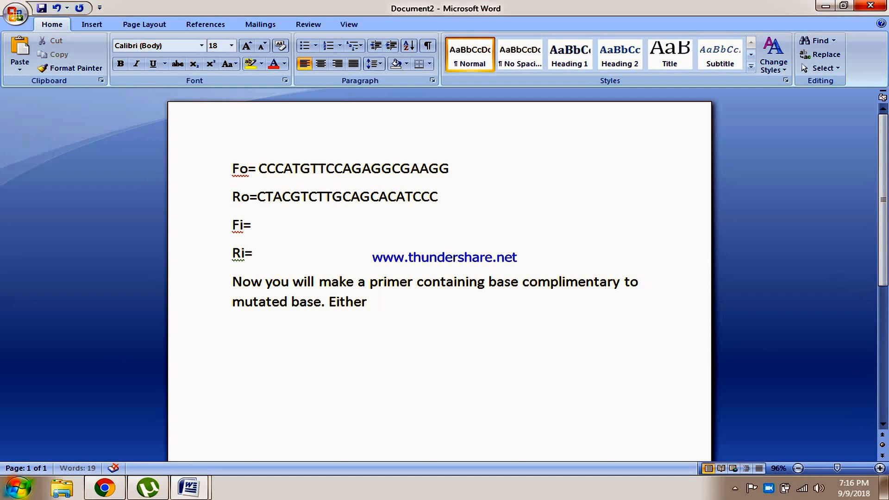
type("make fowrard")
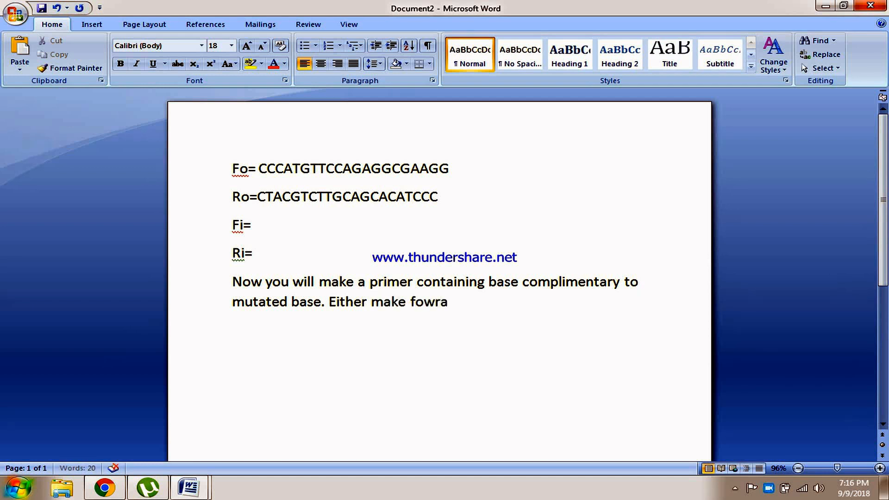
key("BackSpace")
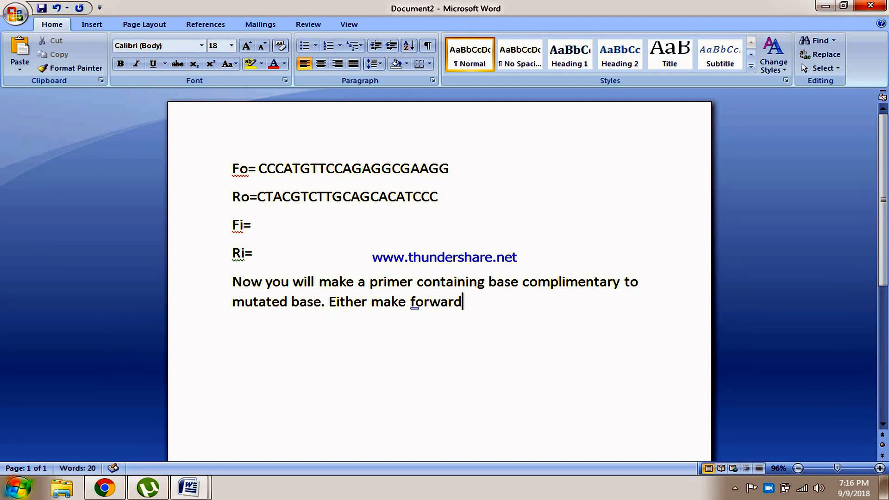
type("inner")
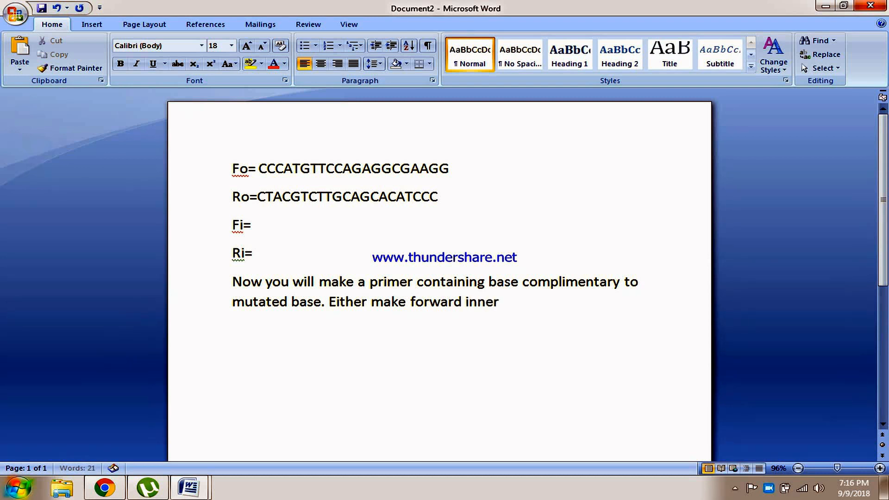
type(" or Reverse ")
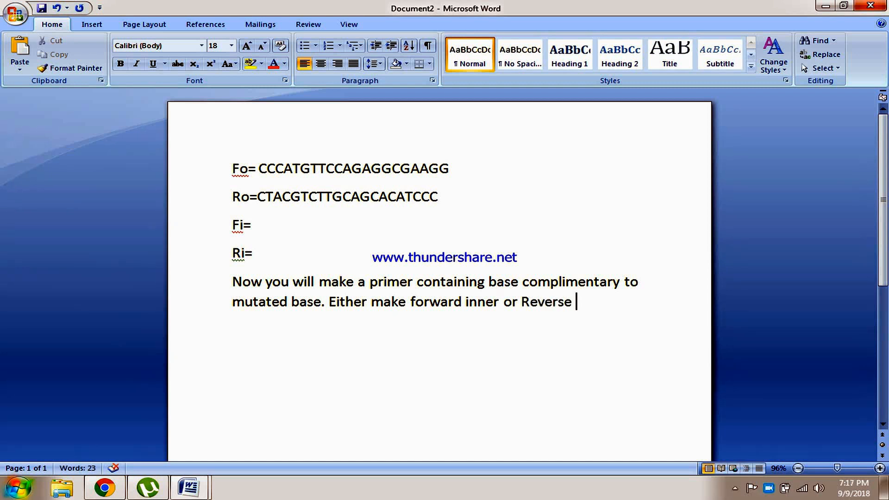
type("inner")
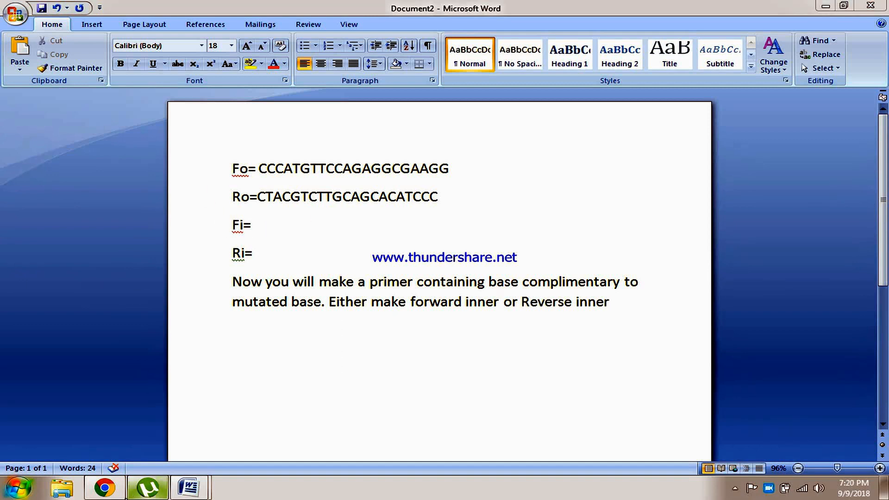
Step: Check the HAMP GENE mutation details document, then append "M adding mutated complimentary base in Ri." to the note in Document2
mouse_move(188, 489)
left_click(121, 437)
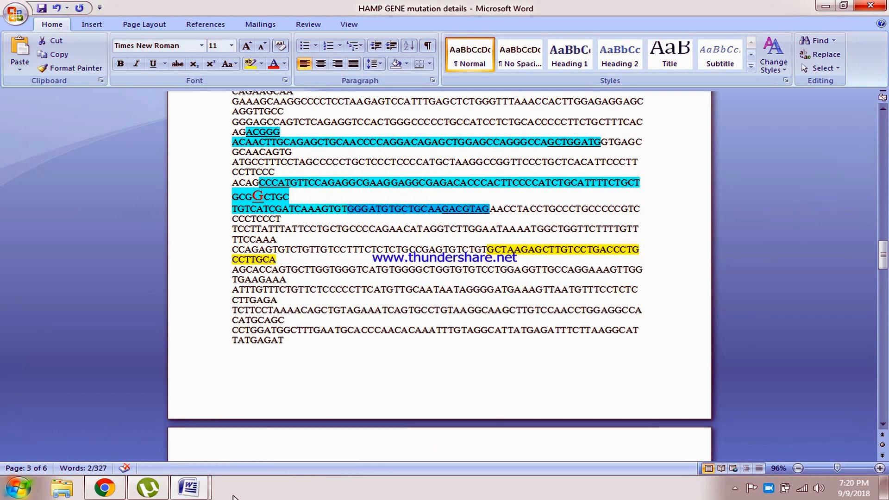
mouse_move(194, 491)
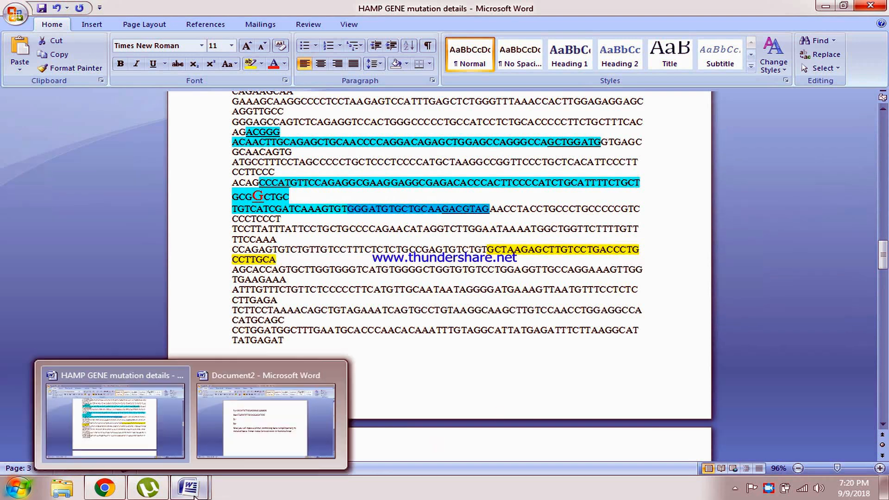
left_click(250, 430)
type(". m")
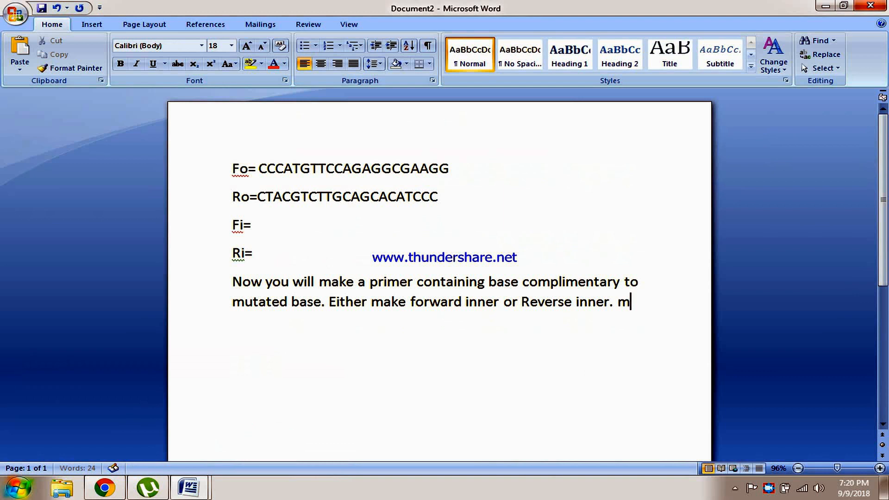
type(" adding")
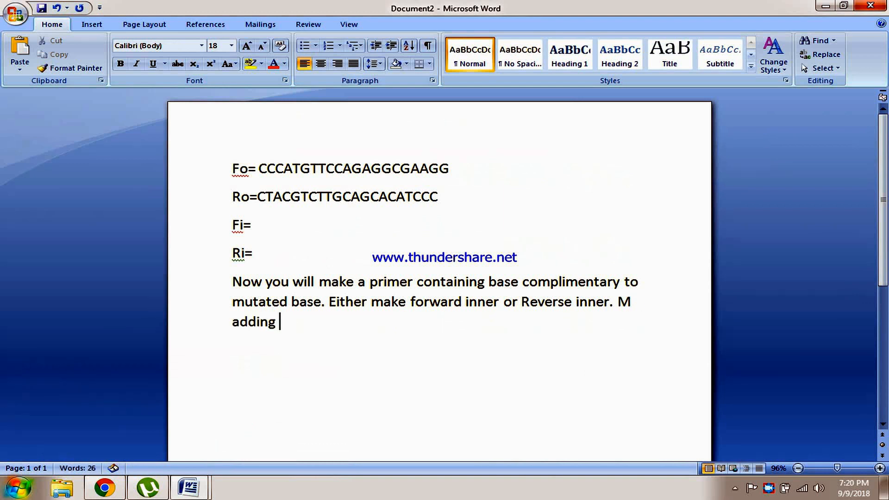
type(" mutated ")
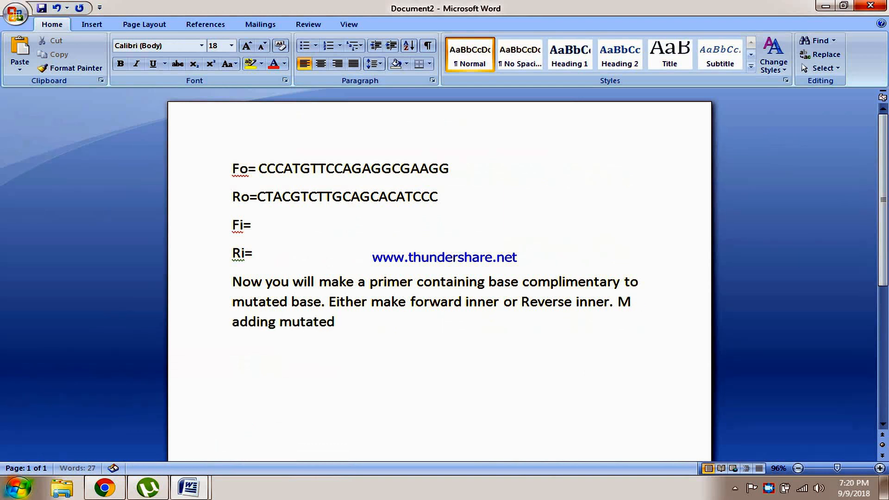
type("x")
key("BackSpace")
type("complimentary")
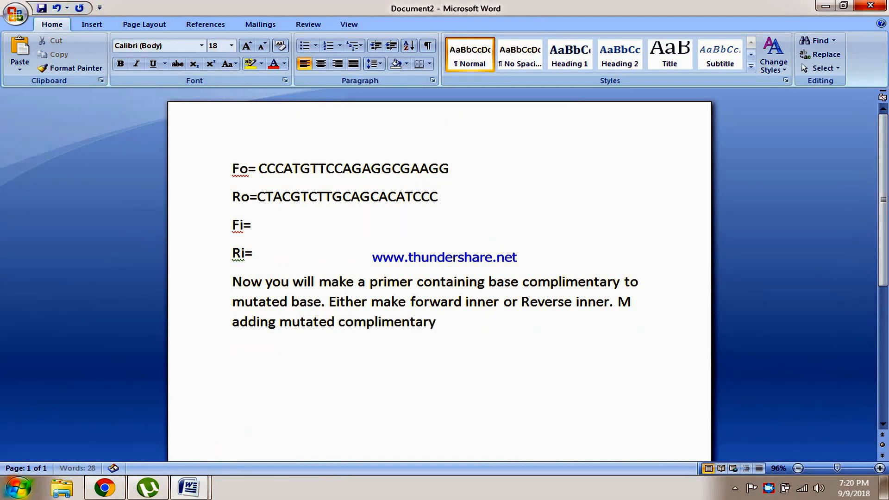
type(" base in Ri.")
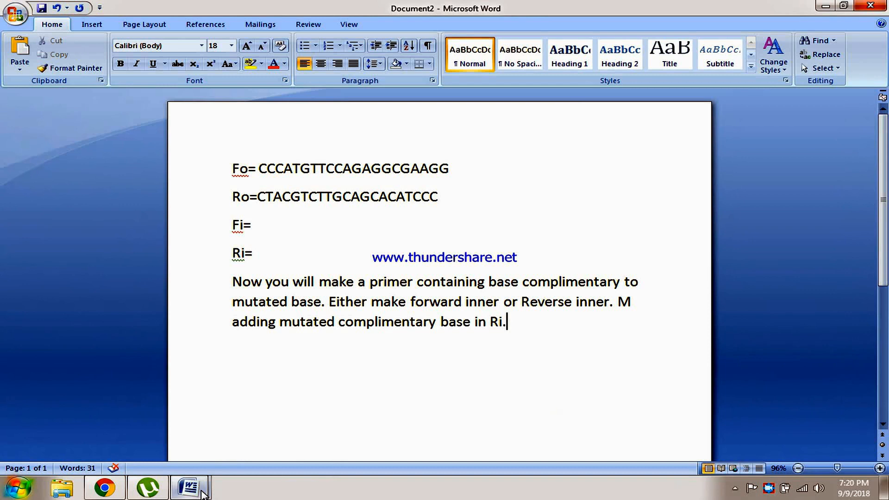
Step: In the HAMP GENE mutation details document, select CTGCATTTTCTGCTGCGG up to the enlarged red G and check its character count
mouse_move(190, 488)
left_click(144, 434)
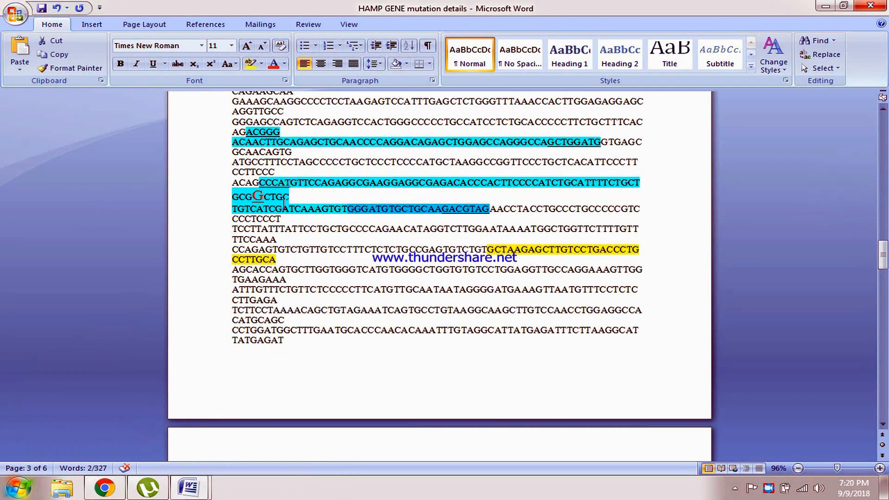
left_click(554, 184)
left_click_drag(552, 183, 263, 196)
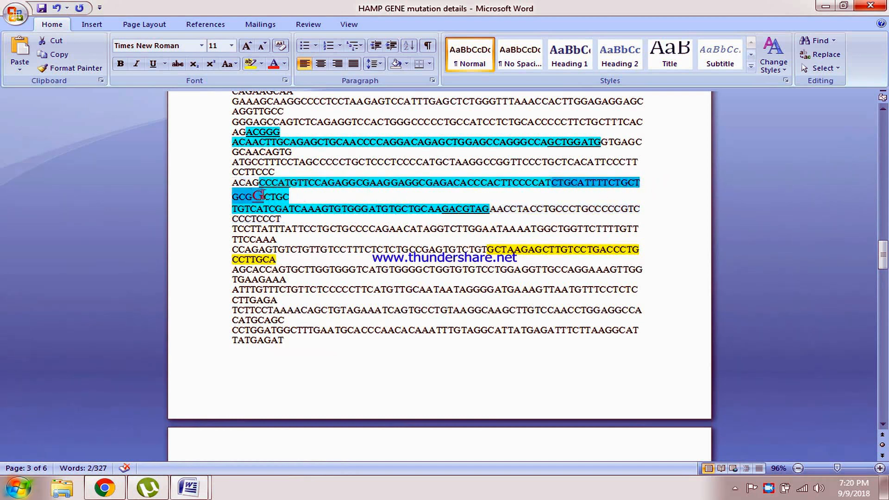
left_click(87, 470)
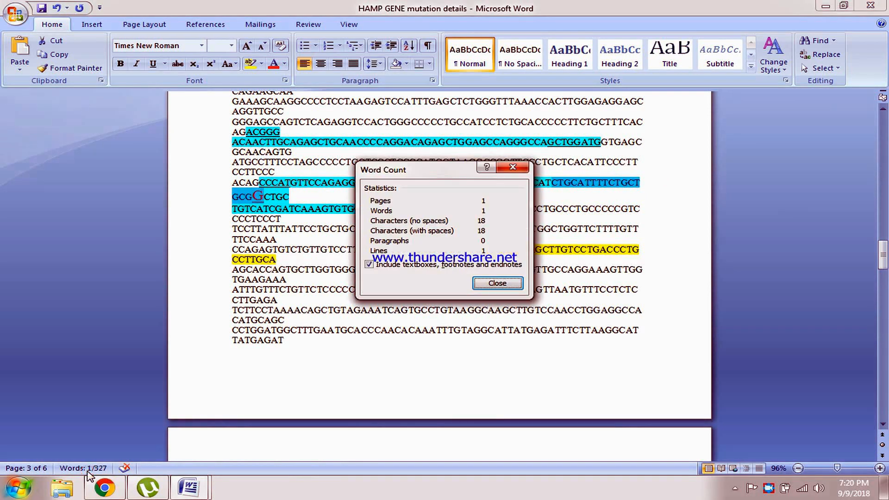
left_click(513, 168)
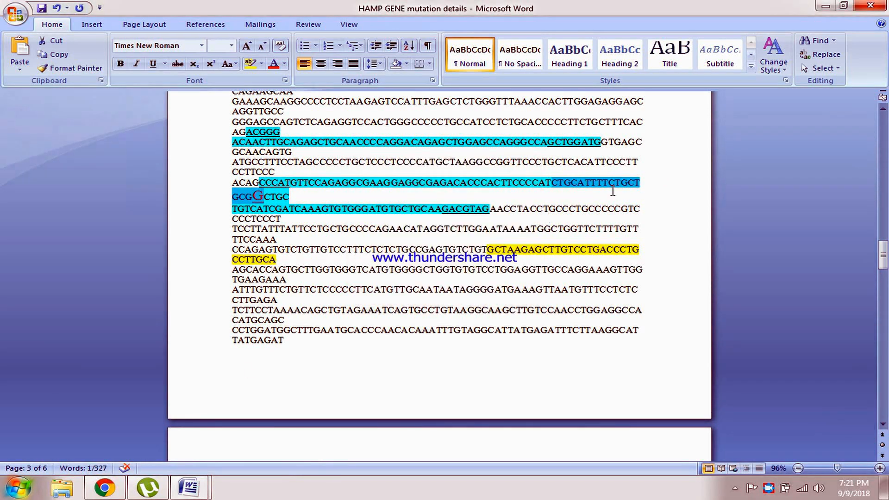
Step: Select the longer stretch CATCTGCATTTTCTGCTGCGG ending at the red G, copy it and check its character count
left_click(540, 184)
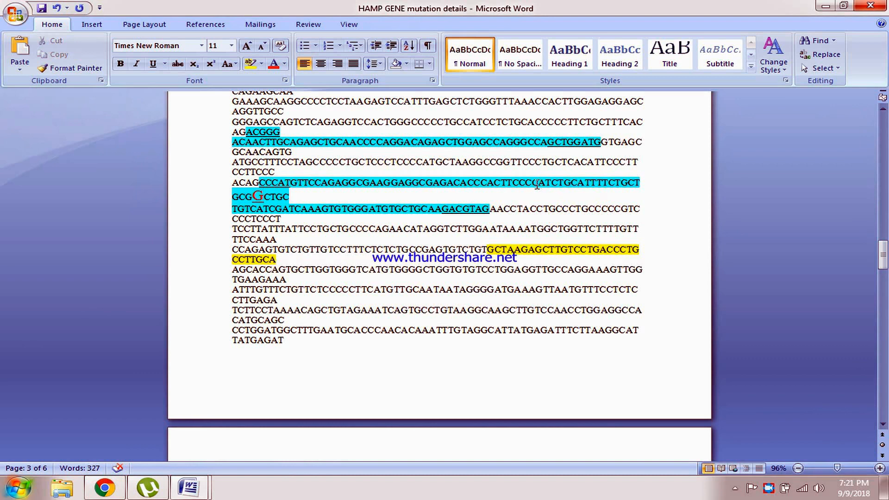
left_click_drag(536, 183, 264, 196)
key("ctrl+c")
left_click(88, 469)
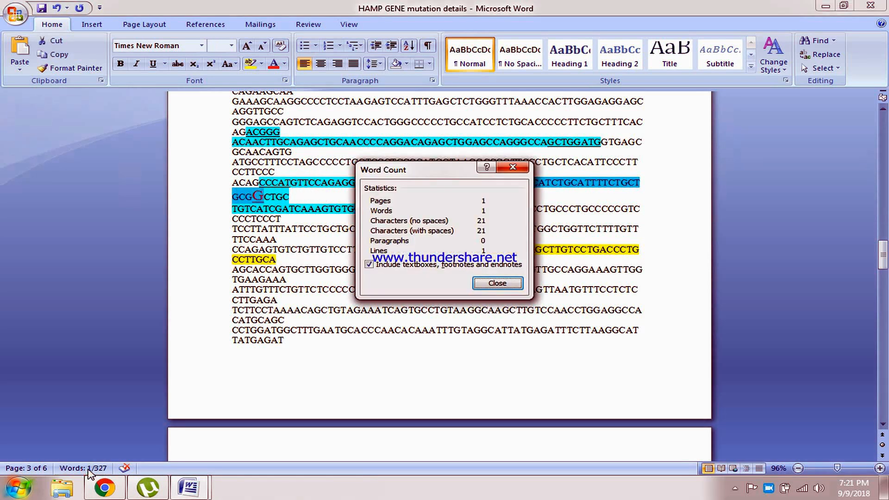
left_click(511, 168)
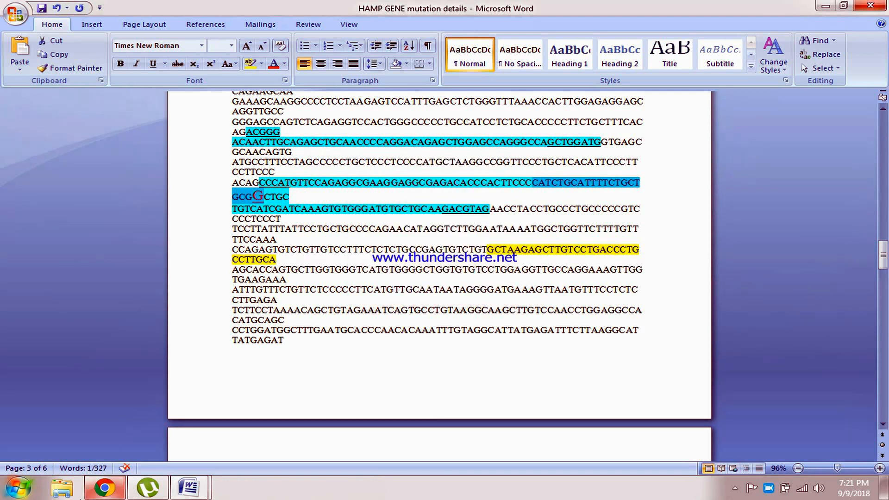
Step: In Chrome, replace the forward primer in the Primer-BLAST form with the copied sequence CATCTGCATTTTCTGCTGCGG
left_click(97, 494)
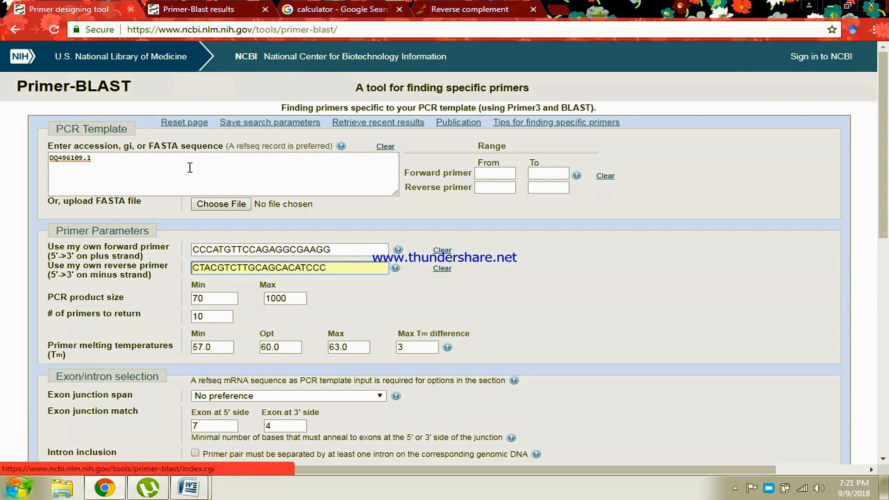
left_click_drag(336, 251, 202, 254)
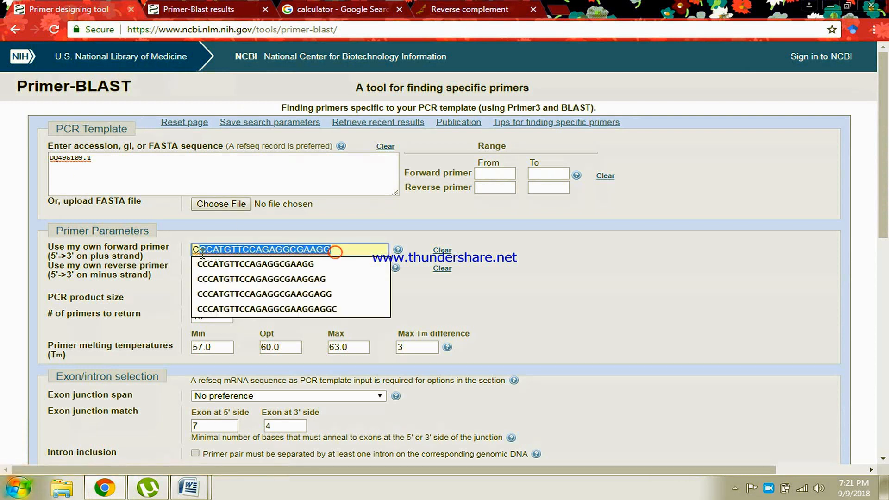
key("BackSpace")
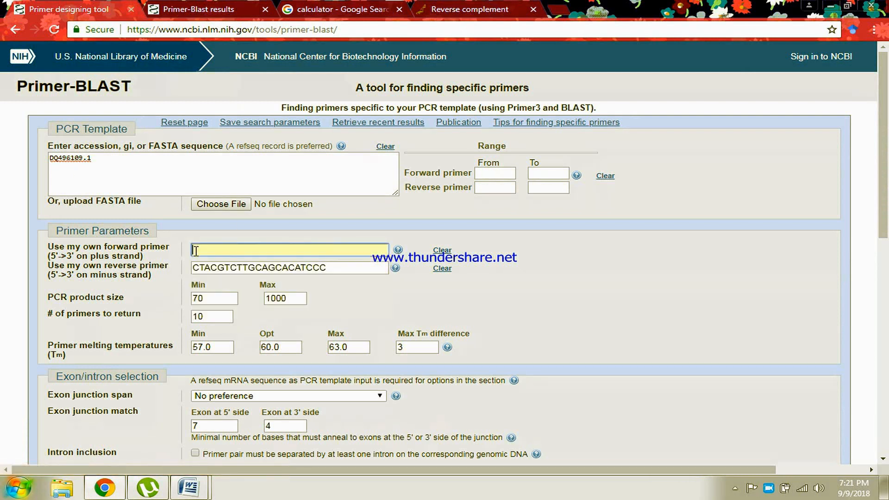
key("ctrl+v")
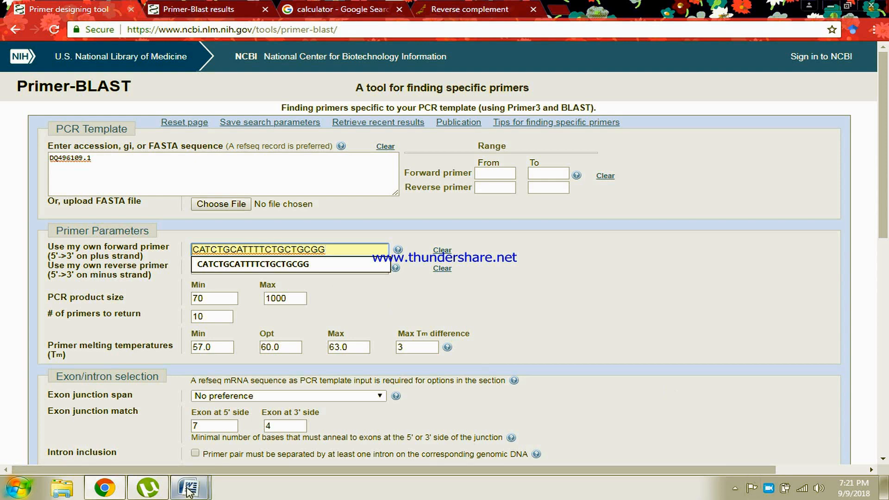
Step: Switch to Document2 in Word, then select and copy the Ro sequence CTACGTCTTGCAGCACATCCC
mouse_move(189, 490)
left_click(241, 430)
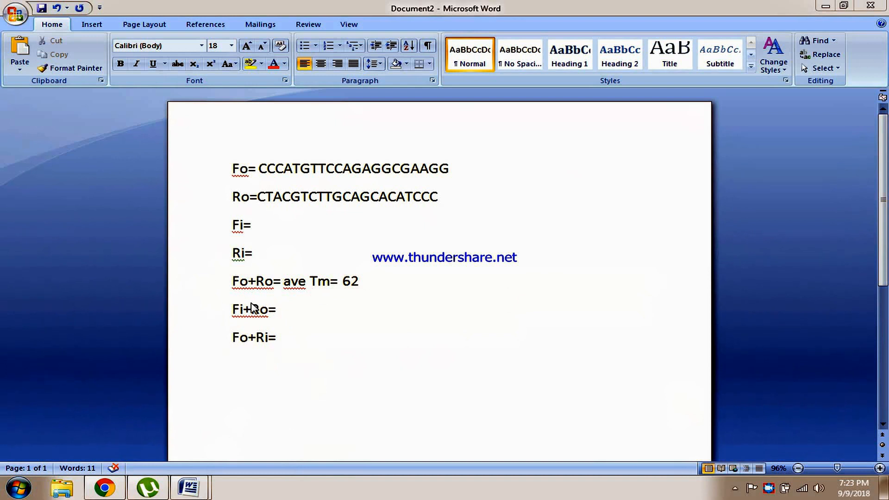
left_click(276, 227)
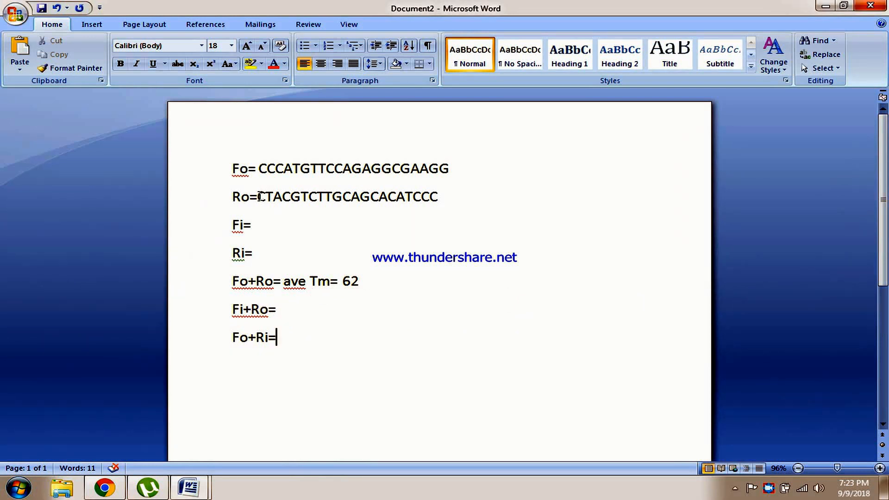
left_click_drag(258, 197, 438, 199)
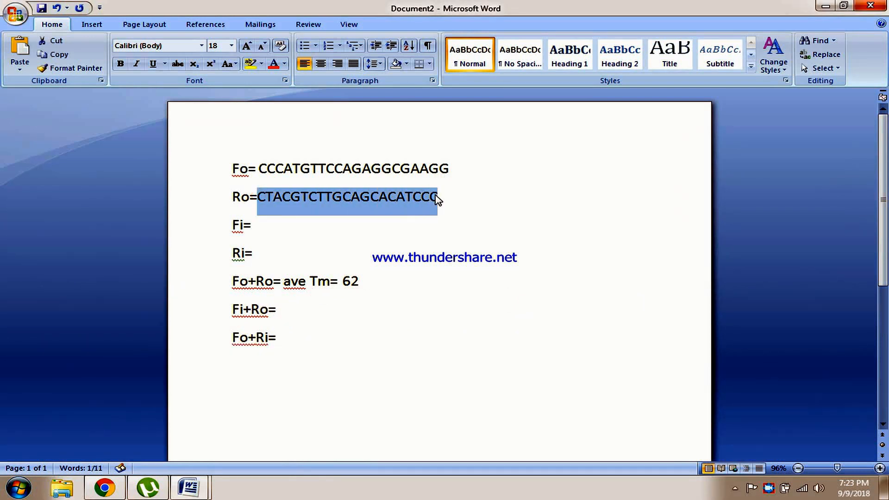
Step: In Chrome, replace the reverse primer in the Primer-BLAST form with the Ro sequence CTACGTCTTGCAGCACATCCC
left_click(105, 487)
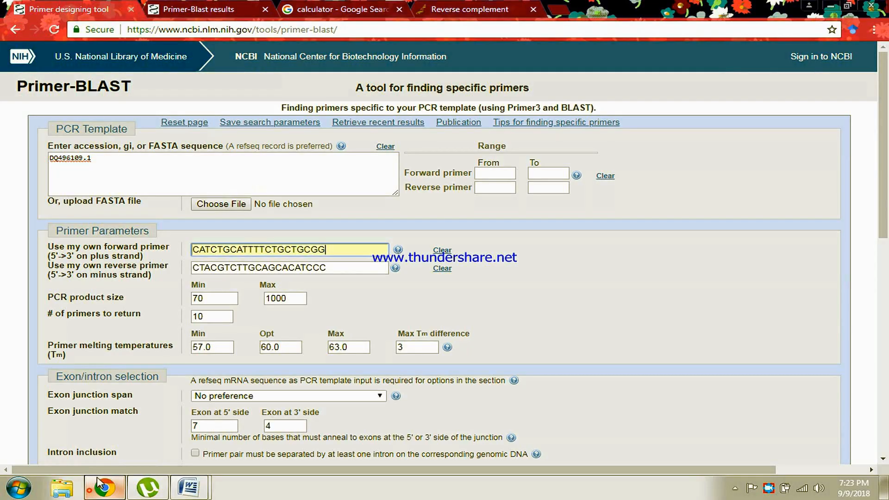
left_click(340, 268)
left_click_drag(340, 268, 172, 276)
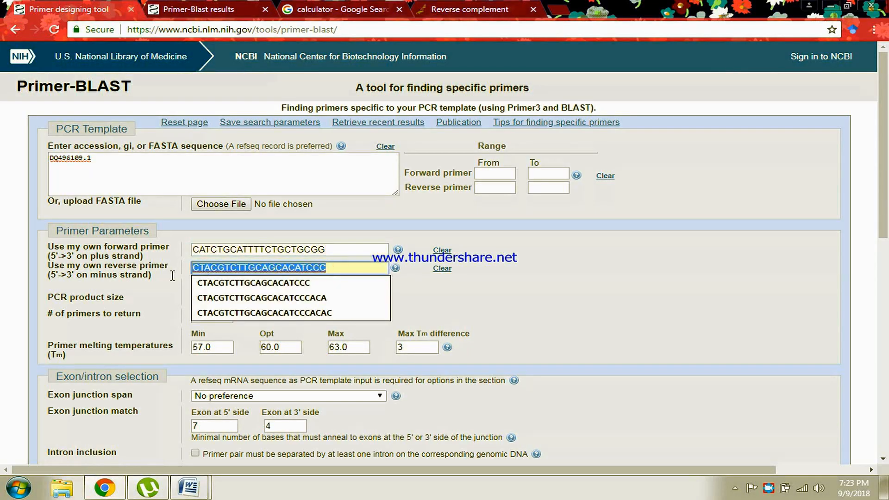
key("BackSpace")
key("Down")
key("Down")
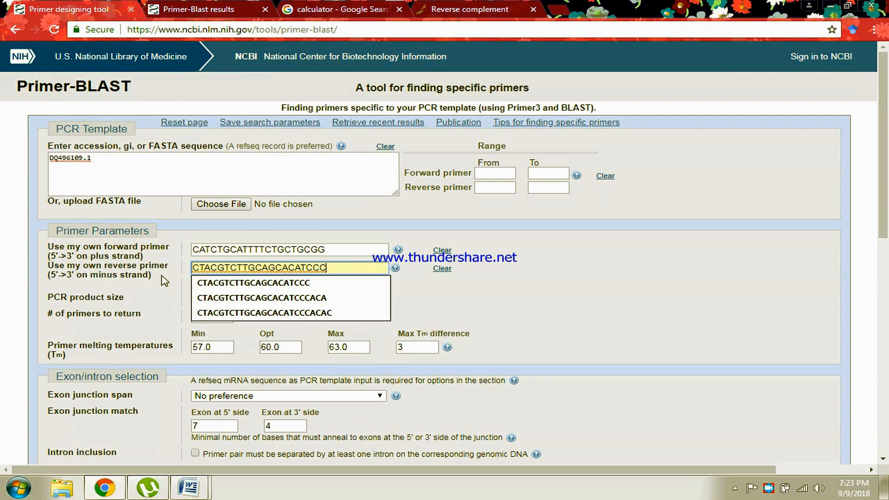
key("Down")
key("Up")
key("Return")
Step: Check the HAMP GENE mutation details document, then submit the Primer-BLAST form in Chrome to get results for the Fi and Ro pair
scroll(886, 185, "down", 1)
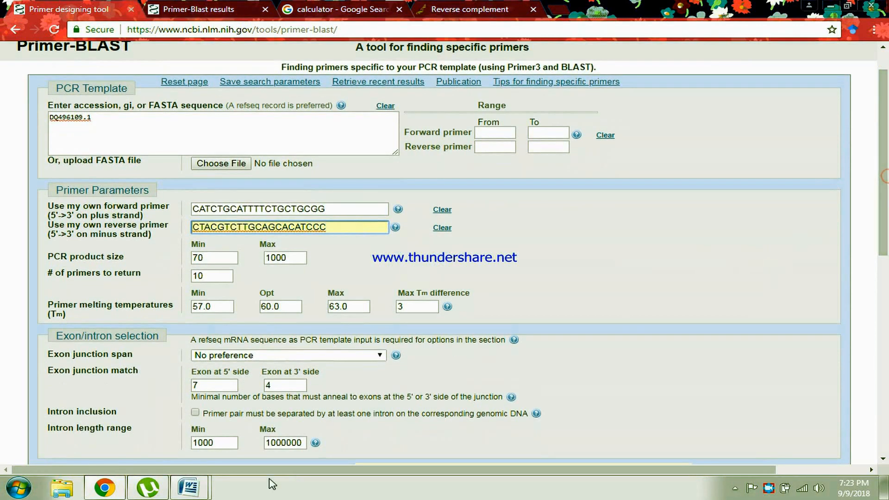
mouse_move(189, 487)
left_click(134, 436)
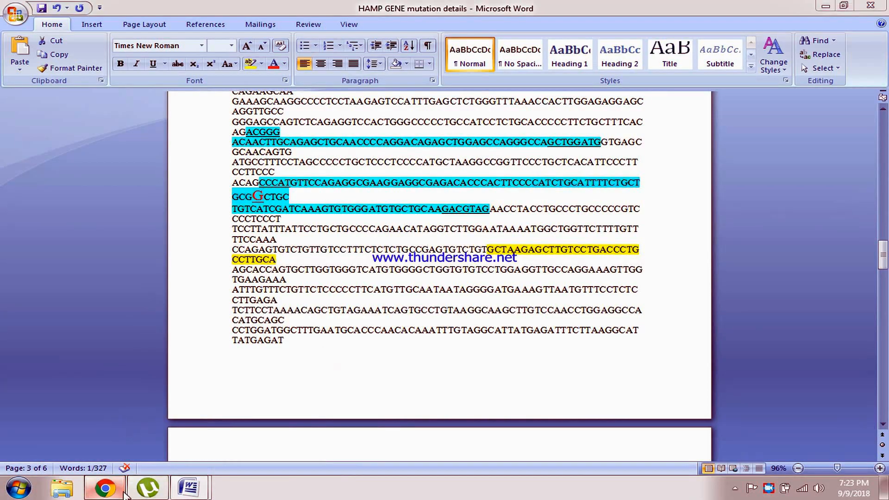
left_click(105, 487)
scroll(888, 193, "down", 9)
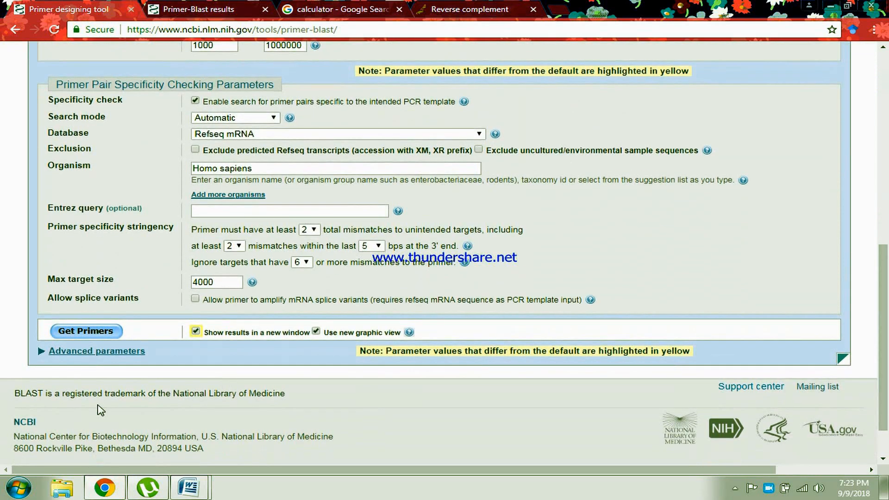
left_click(96, 332)
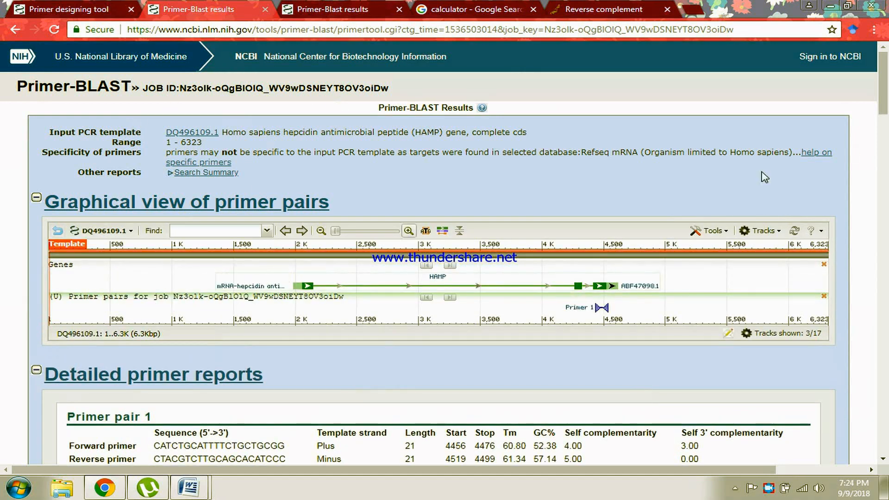
Step: Read both primers' Tm in the Primer-BLAST report and average them in the Google calculator: add 60 + 61, then divide by 2
left_click_drag(886, 90, 887, 111)
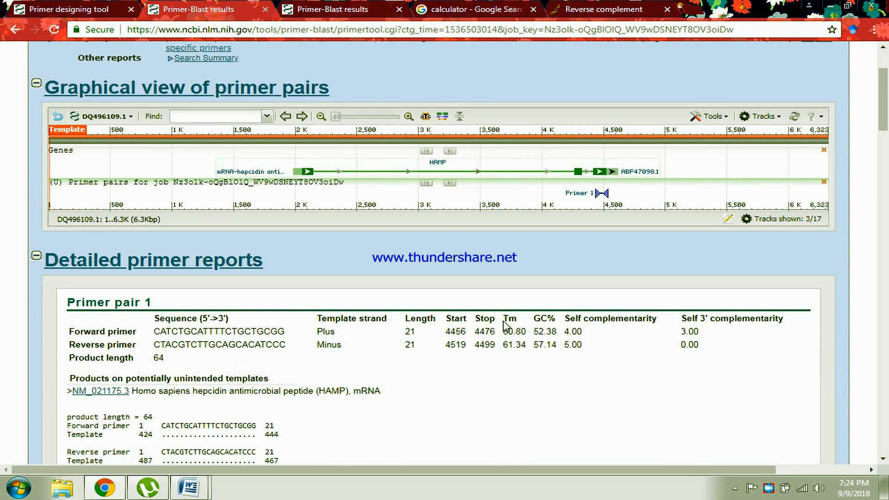
left_click(472, 9)
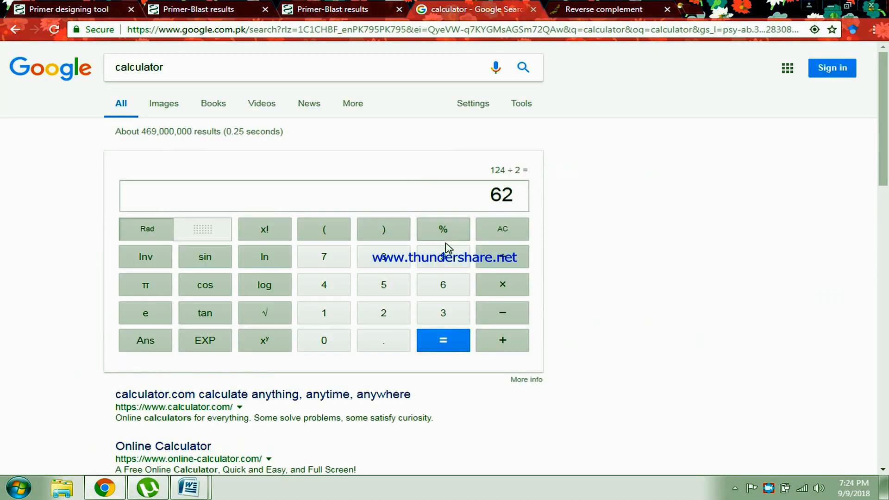
type("60 + ")
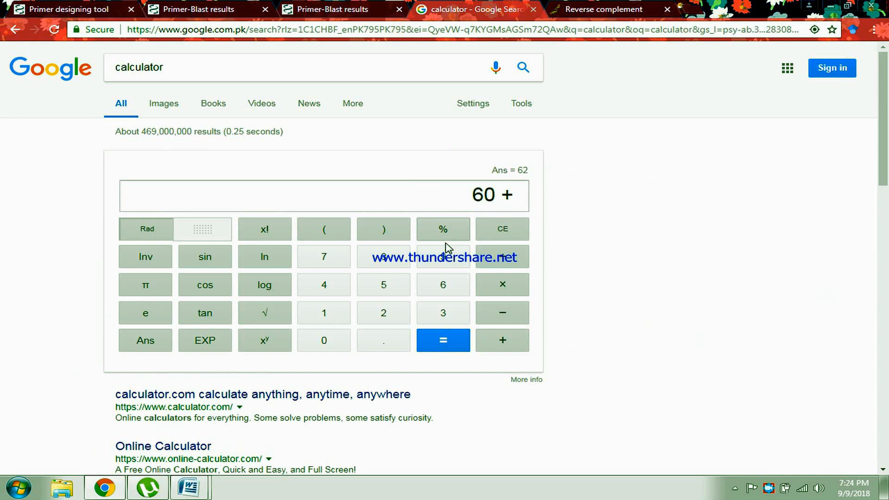
type("61")
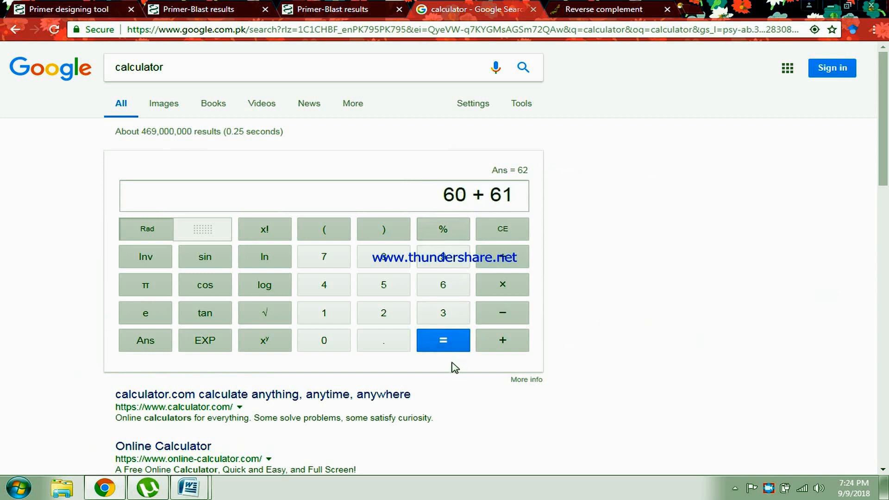
left_click(444, 345)
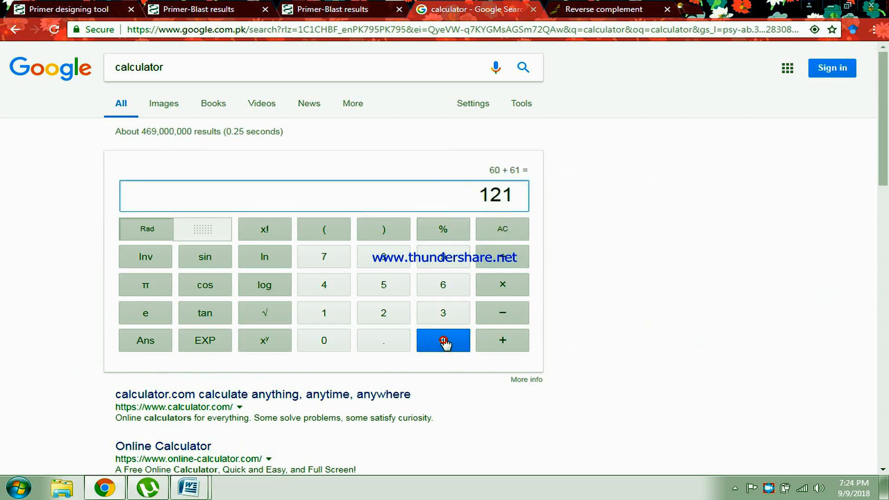
left_click(505, 258)
left_click(386, 314)
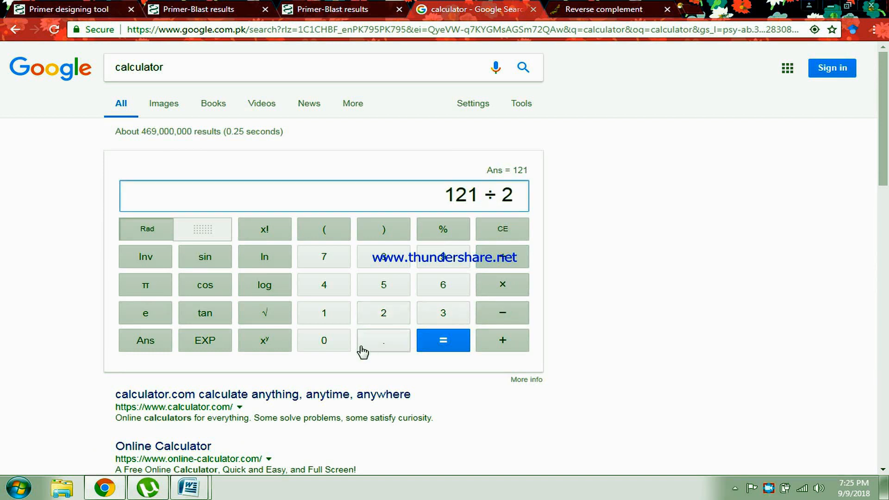
left_click(445, 345)
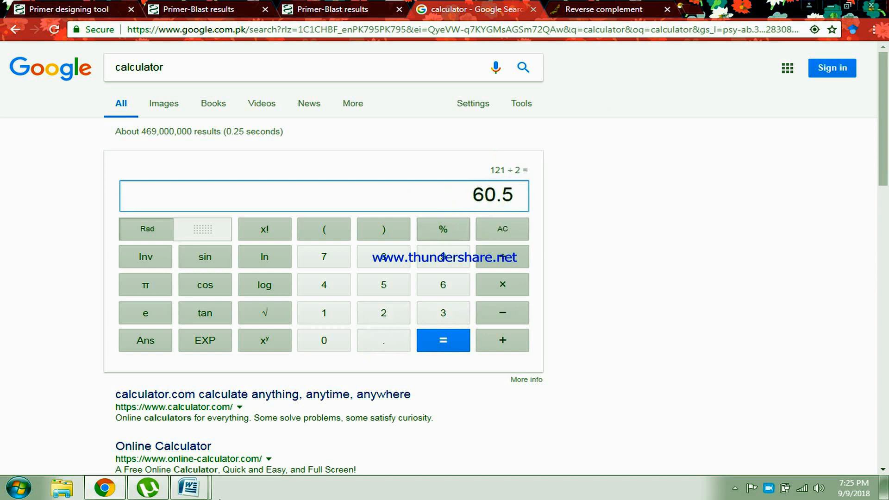
Step: In Document2 in Word, complete the Fi+Ro line with "ave Tm= 60.5"
mouse_move(189, 489)
left_click(271, 418)
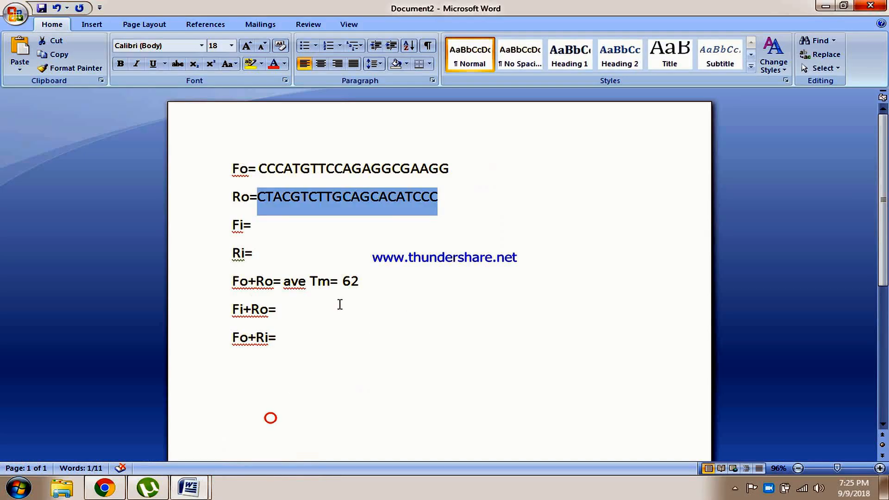
left_click(297, 306)
type("60")
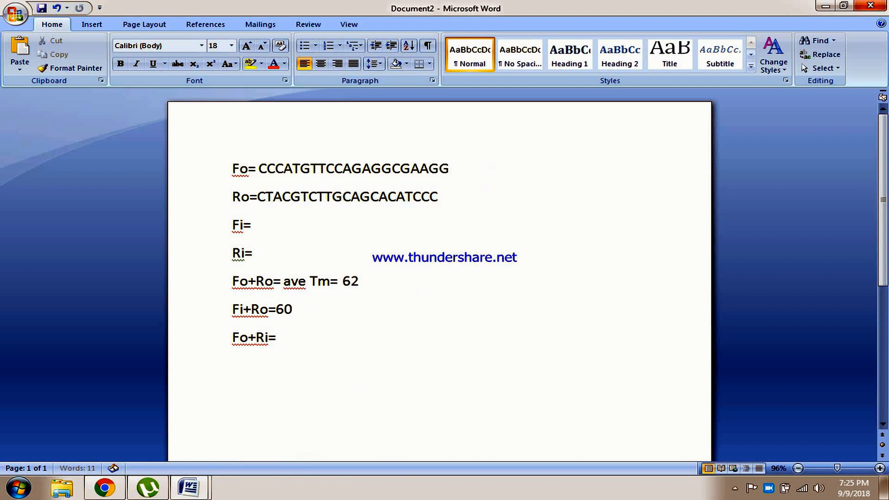
key("BackSpace")
key("BackSpace")
type("ave Tm")
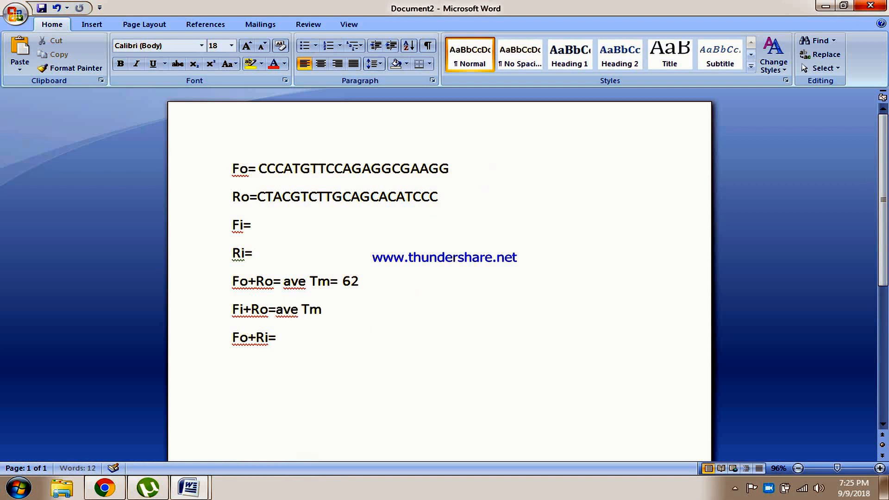
type("= 60.5")
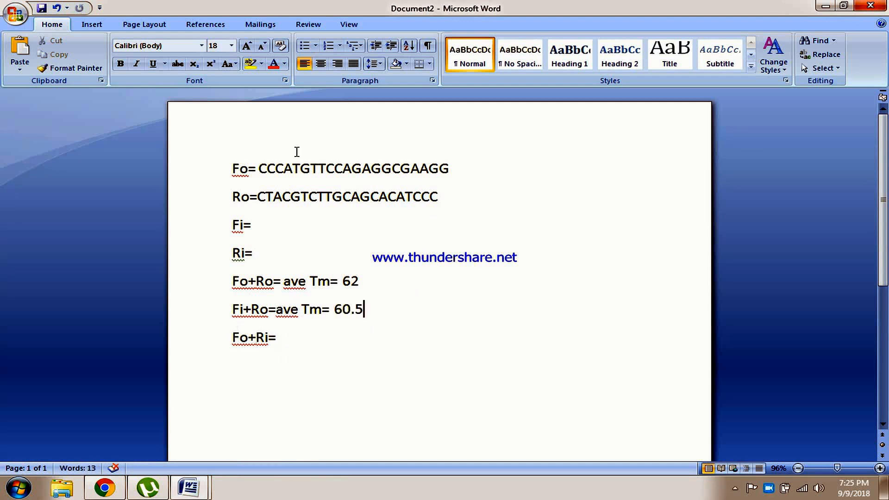
Step: Copy the Fo sequence CCCATGTTCCAGAGGCGAAGG from Document2 and replace the forward primer in Chrome's Primer-BLAST form with it
left_click_drag(261, 166, 462, 166)
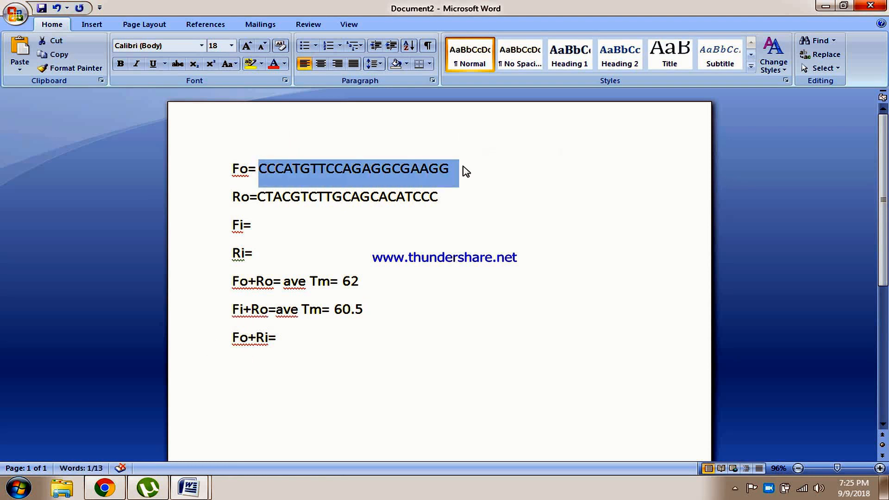
left_click(104, 488)
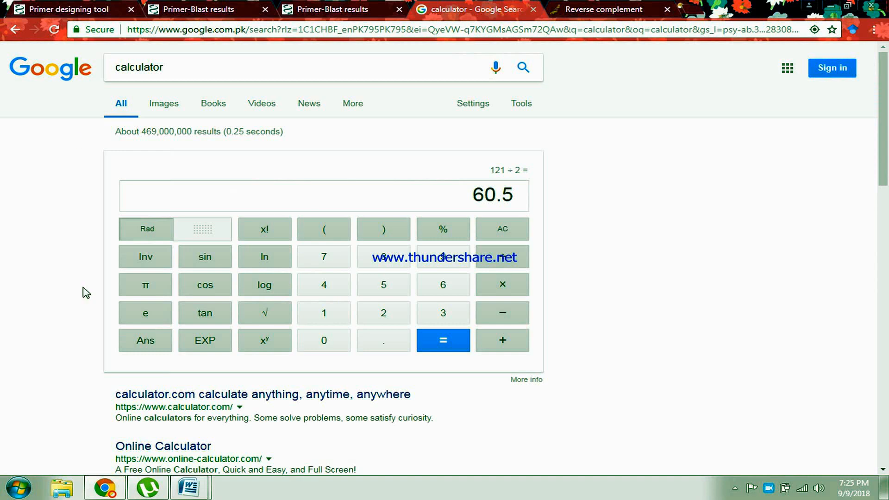
left_click(69, 9)
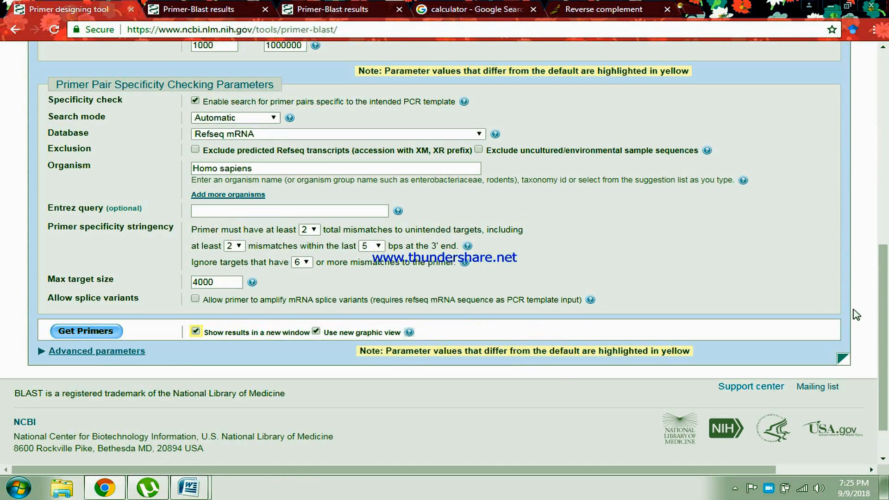
left_click_drag(883, 319, 883, 152)
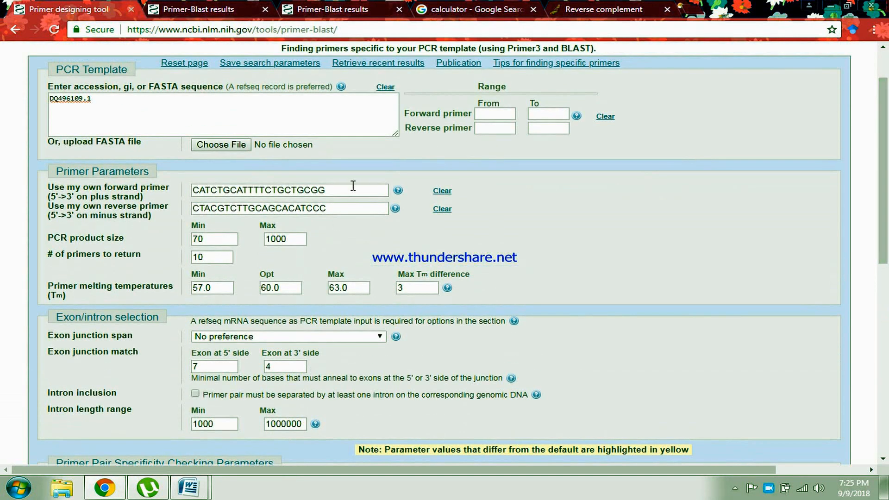
left_click_drag(339, 189, 166, 191)
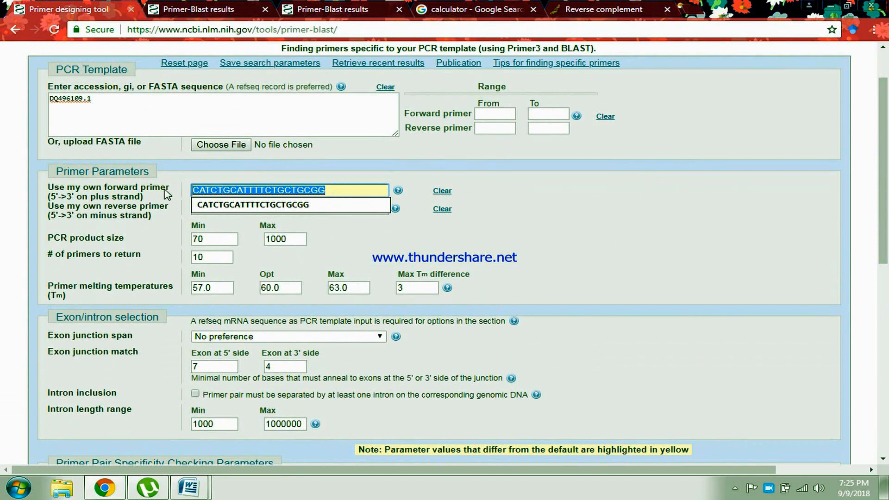
type("CATCTGCATTTTCTGCTGCGG")
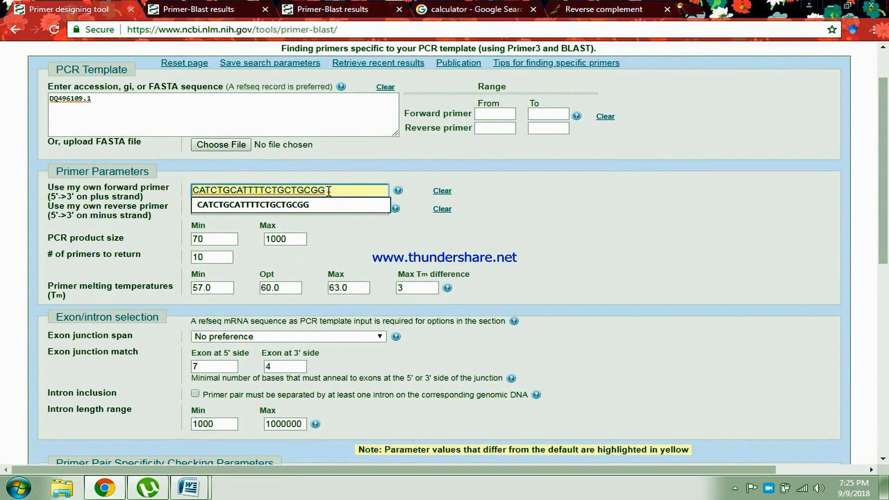
left_click_drag(329, 191, 166, 204)
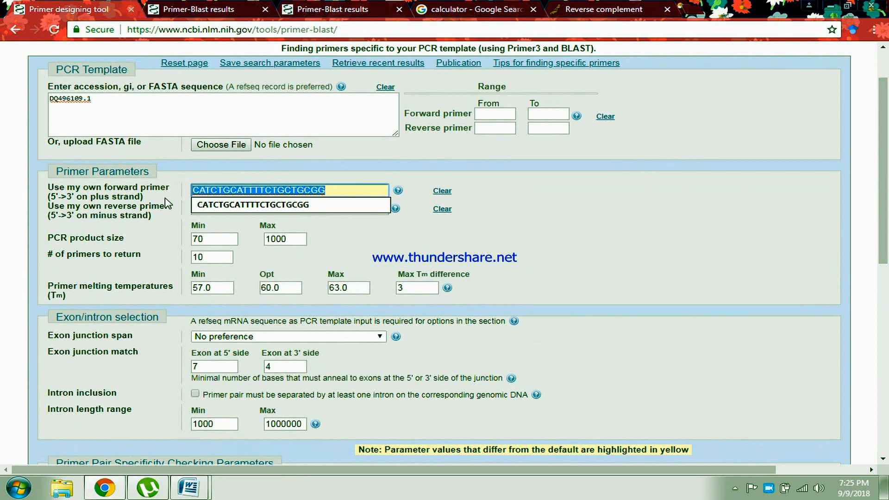
key("ctrl+x")
key("ctrl+v")
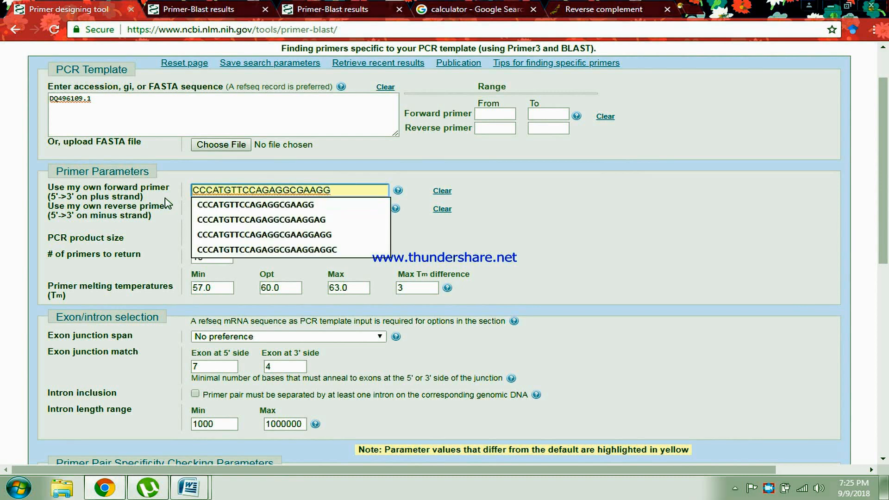
left_click(640, 257)
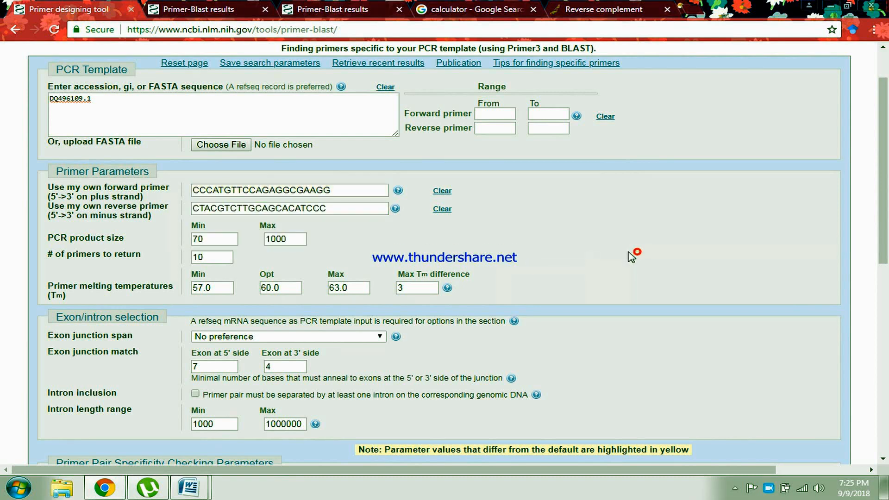
Step: Delete the reverse primer sequence from the Primer-BLAST form
left_click(342, 208)
left_click_drag(327, 208, 180, 213)
key("BackSpace")
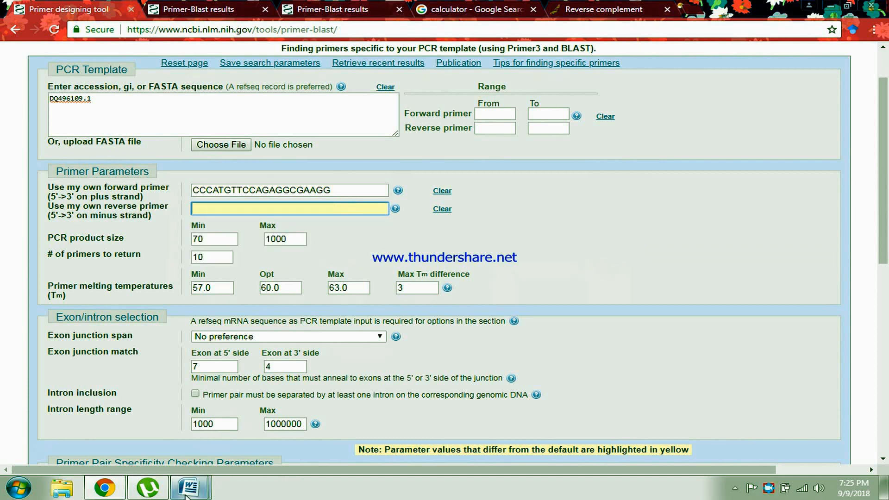
Step: In Word, view the HAMP GENE mutation details document, then check the character count of the Fo sequence in Document2
mouse_move(187, 489)
left_click(142, 435)
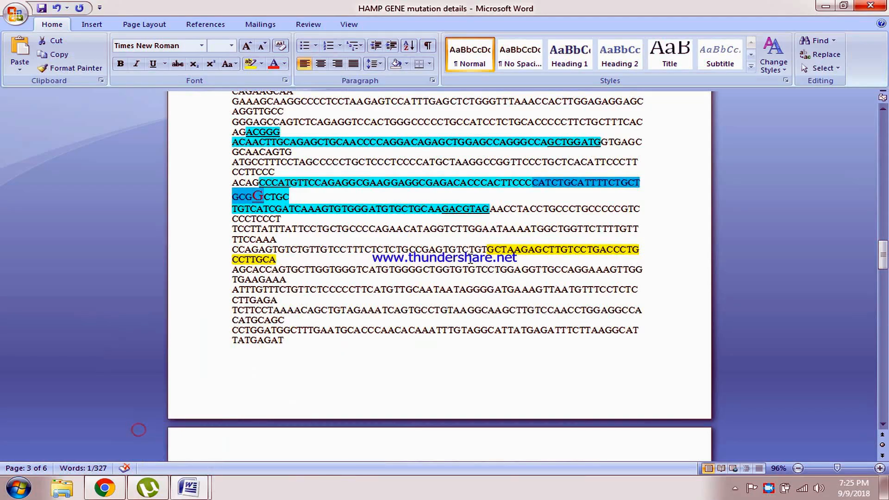
mouse_move(189, 487)
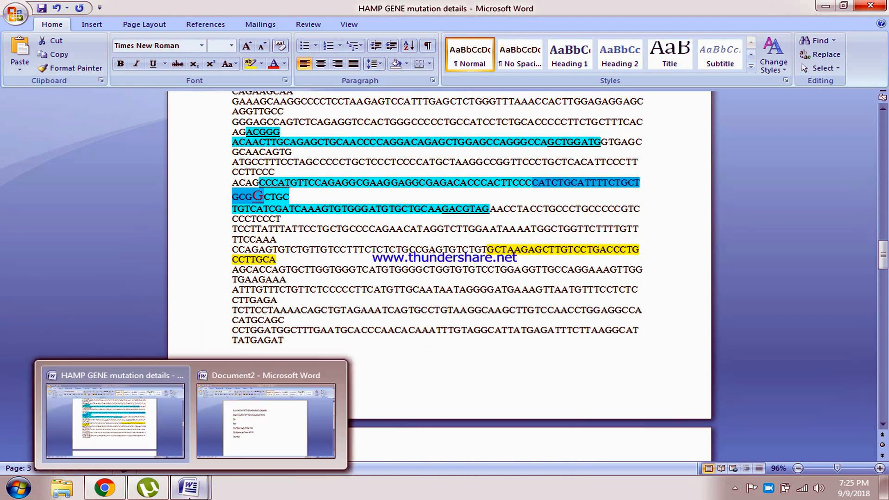
left_click(257, 423)
double_click(274, 170)
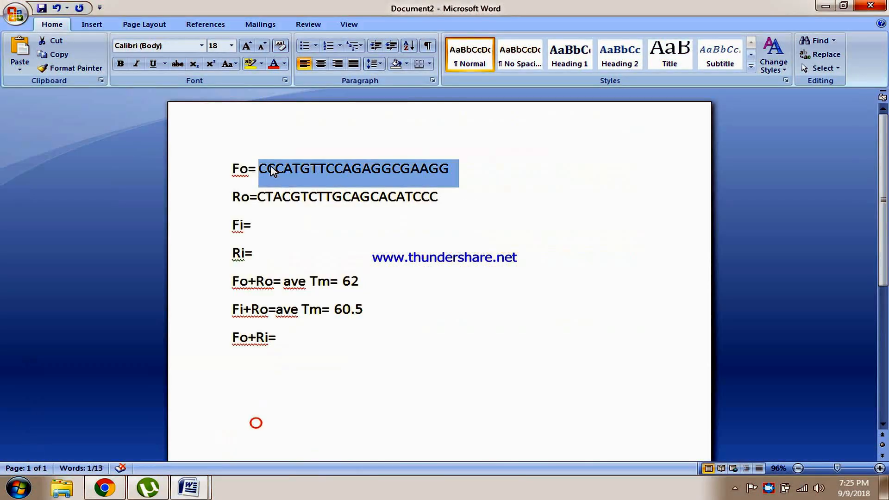
left_click(62, 469)
left_click(401, 378)
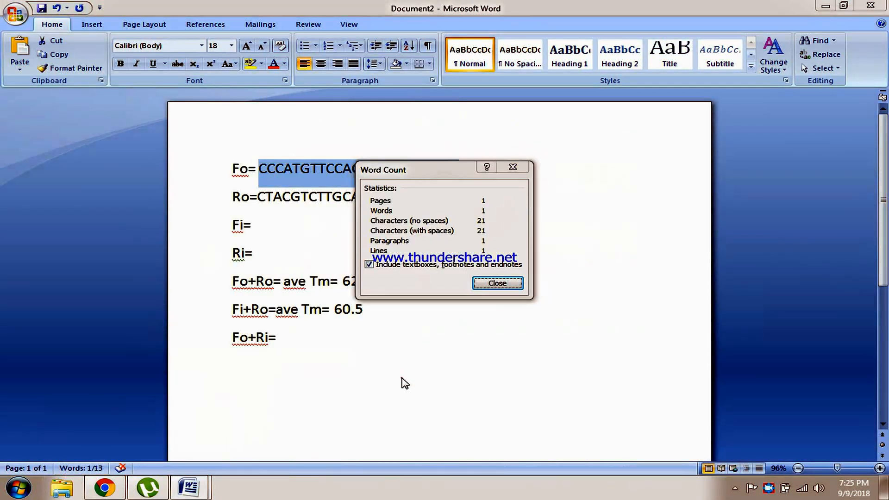
Step: Close the Fo character count and switch to the HAMP GENE mutation details document, clearing the selected bases there
left_click(511, 168)
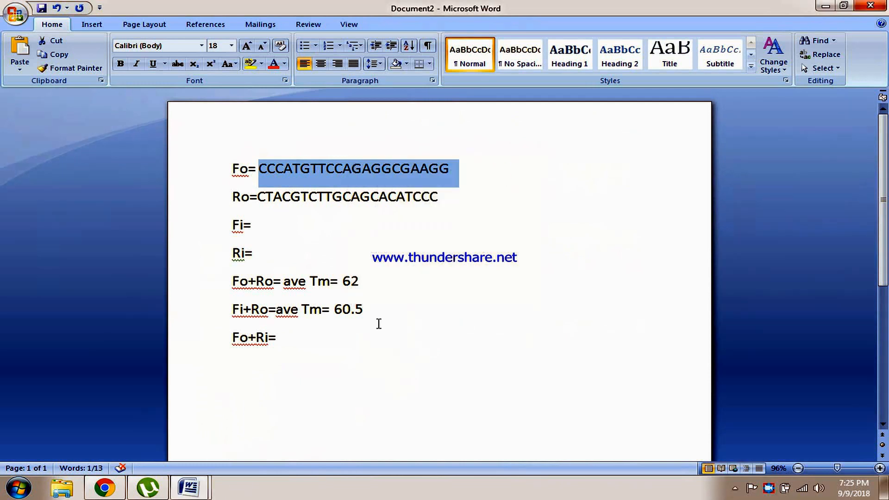
mouse_move(189, 487)
left_click(138, 421)
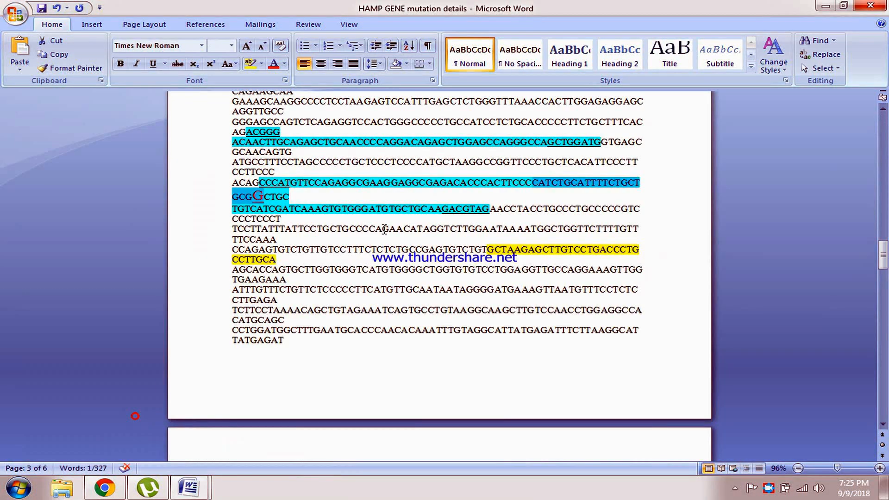
left_click(296, 203)
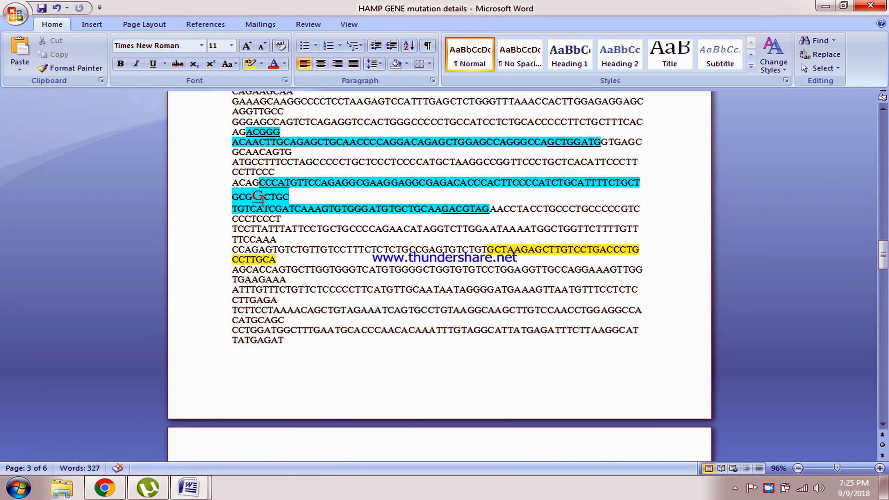
left_click(256, 198)
left_click_drag(256, 198, 257, 204)
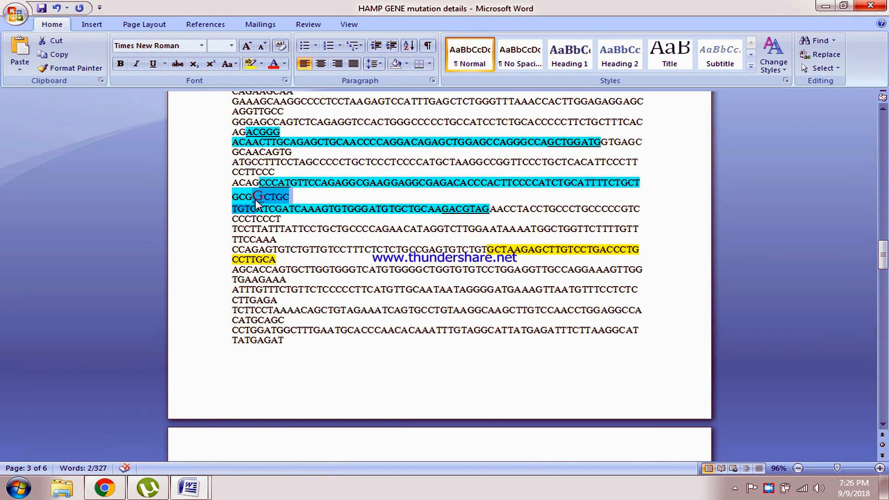
key("shift+Right")
key("shift+Right")
key("shift+Right")
key("shift+Right")
key("shift+Right")
Step: Select CTGCTGTCATCGATCAAAGTGTGG directly after the enlarged red G in the third exon and check its character count
left_click(267, 199)
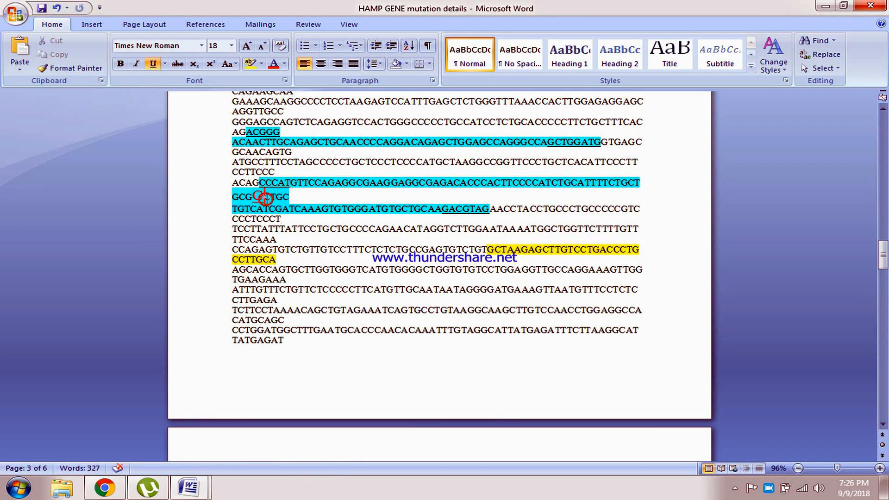
mouse_move(267, 199)
left_mouse_down()
mouse_move(278, 201)
mouse_move(267, 206)
left_mouse_up()
key("shift+Right")
key("shift+Right")
key("shift+Right")
key("shift+Right")
key("shift+Right")
key("shift+Right")
key("shift+Right")
key("shift+Right")
key("shift+Right")
key("shift+Right")
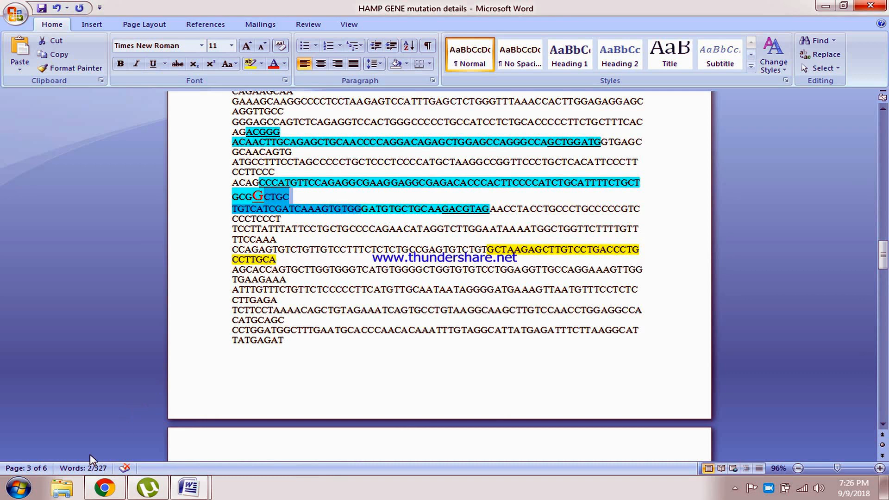
left_click(84, 468)
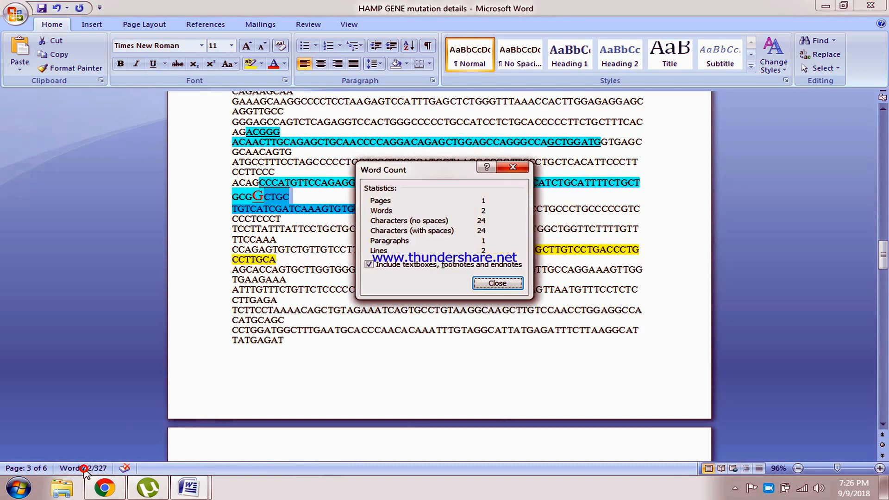
left_click(513, 167)
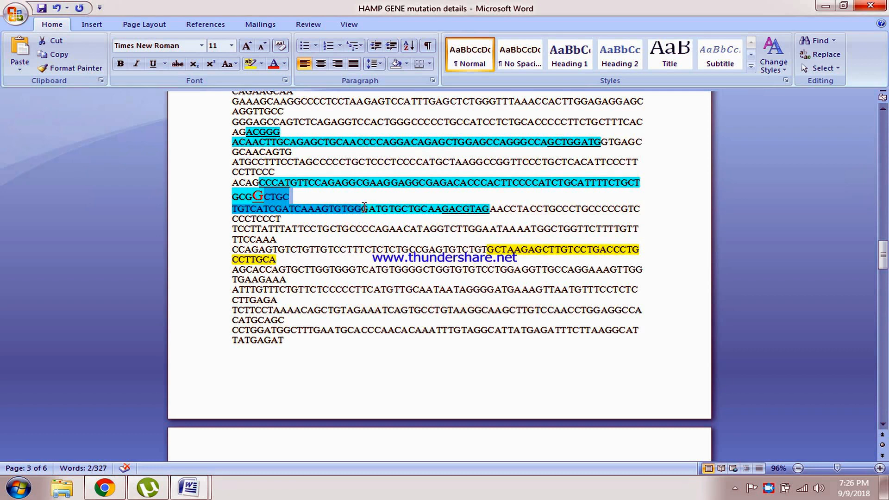
key("ctrl+z")
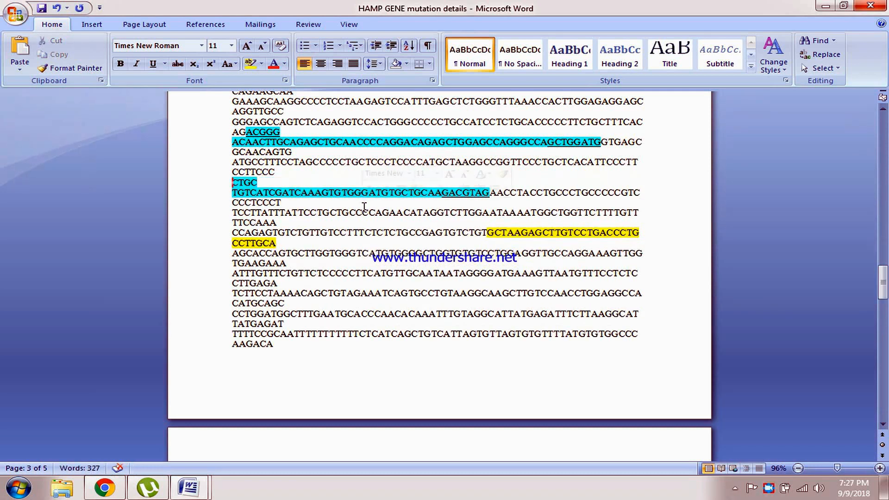
key("ctrl+y")
left_click(292, 198)
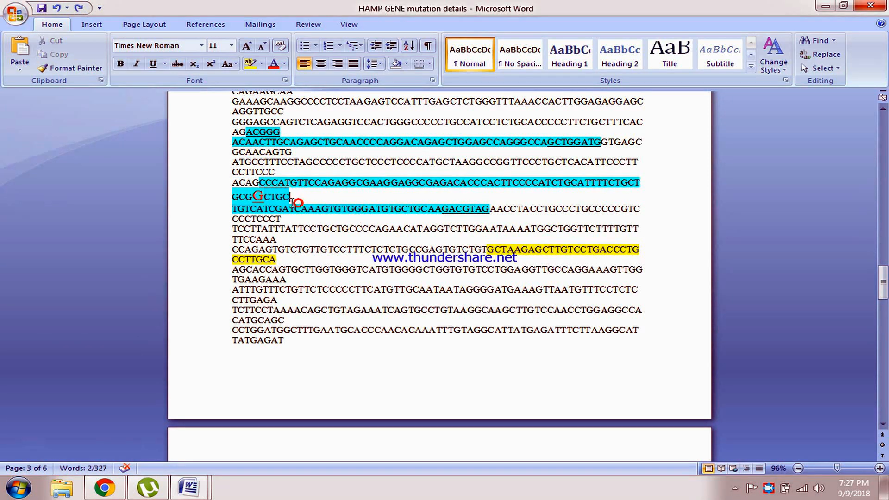
Step: Select the shorter stretch CTGCTGTCATCGATCAAAGTGT directly after the enlarged red G and check its character count
left_click(266, 198)
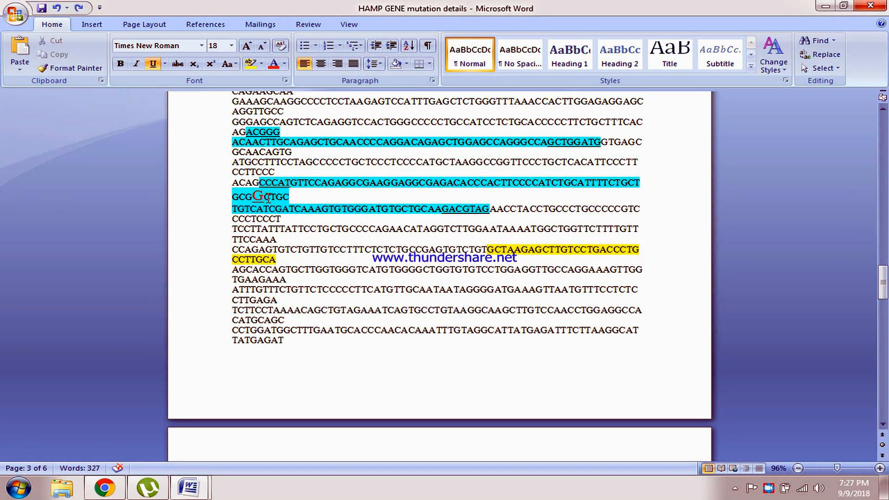
mouse_move(268, 198)
left_mouse_down()
mouse_move(293, 198)
mouse_move(268, 204)
left_mouse_up()
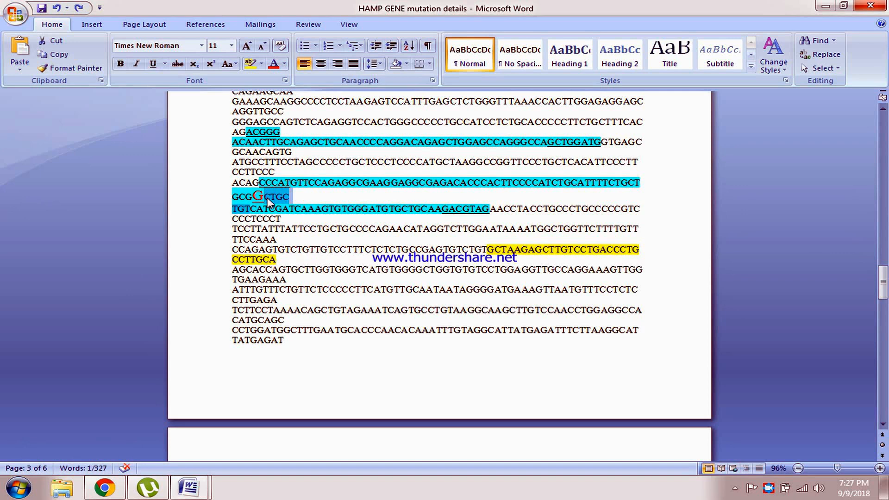
key("shift+Right")
key("shift+Right")
key("shift+Right")
key("shift+Right")
key("shift+Right")
key("shift+Right")
key("shift+Right")
key("shift+Right")
key("shift+Right")
key("shift+Right")
key("shift+Right")
key("shift+Right")
key("shift+Right")
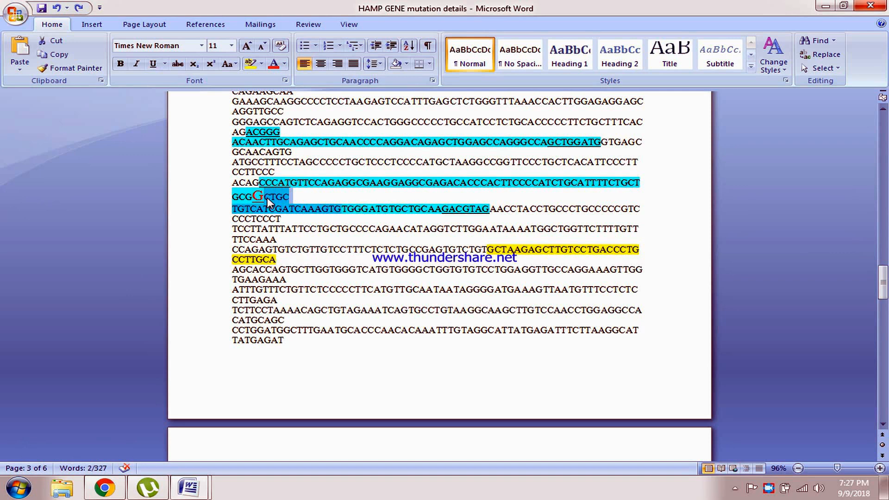
key("shift+Right")
key("shift+Right")
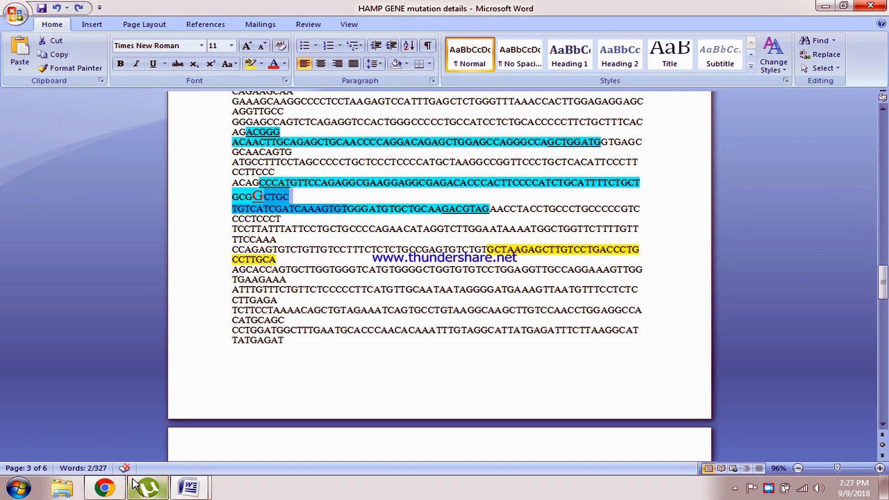
left_click(80, 468)
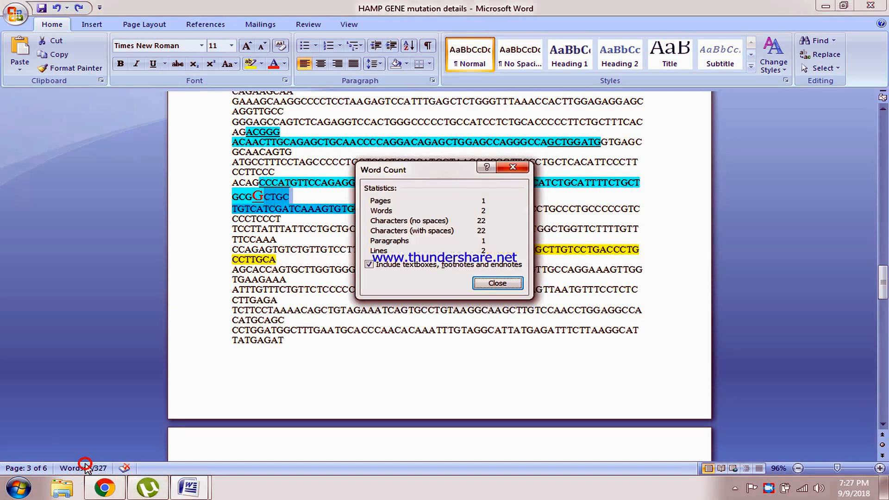
left_click(513, 168)
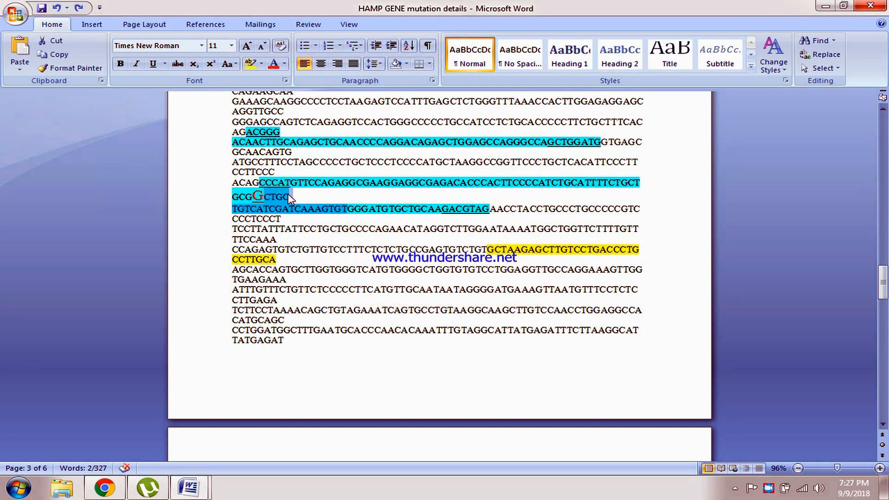
Step: Select CTGCTGTCATCGATCAAAGT directly after the enlarged red G, check its character count and copy it
left_click(265, 196)
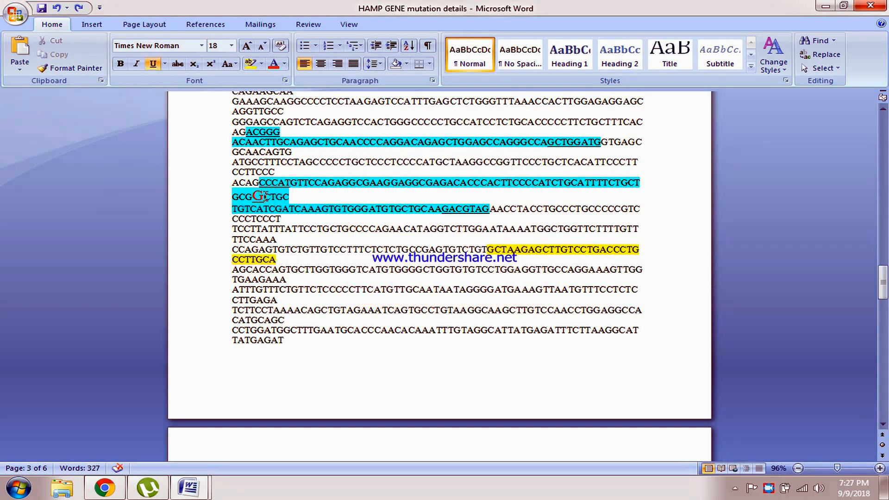
mouse_move(265, 195)
left_mouse_down()
mouse_move(239, 203)
mouse_move(265, 202)
left_mouse_up()
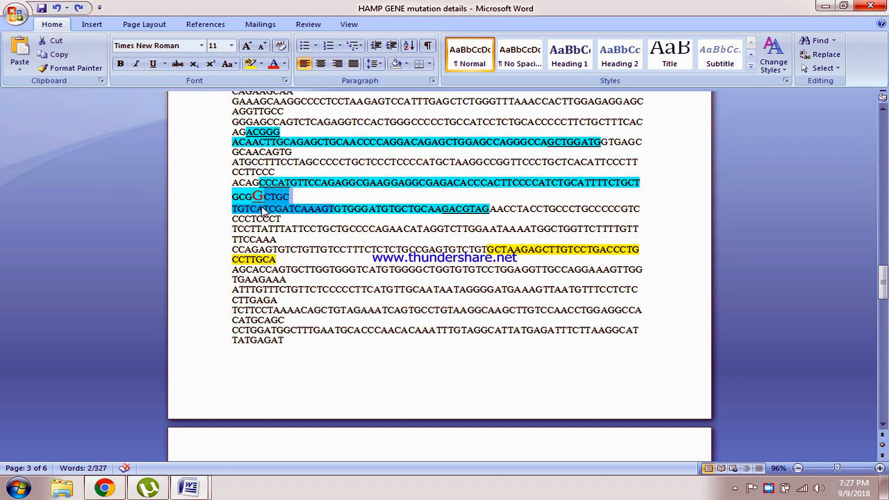
left_click(103, 475)
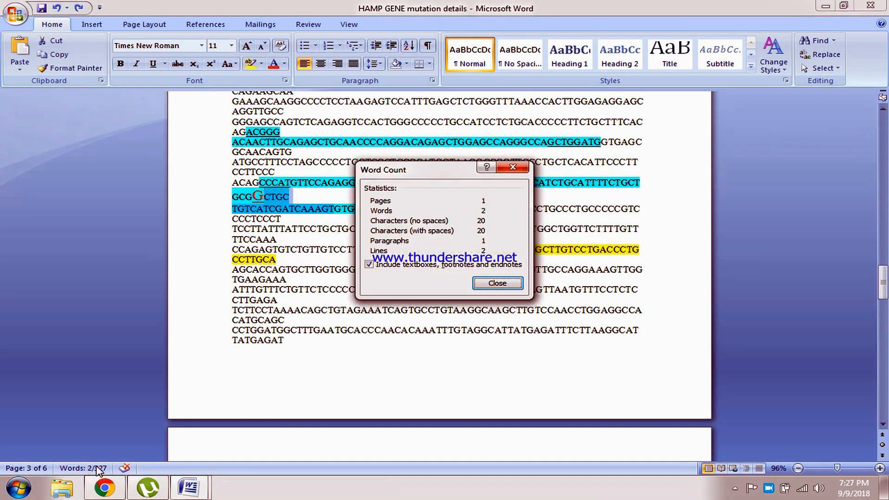
left_click(513, 167)
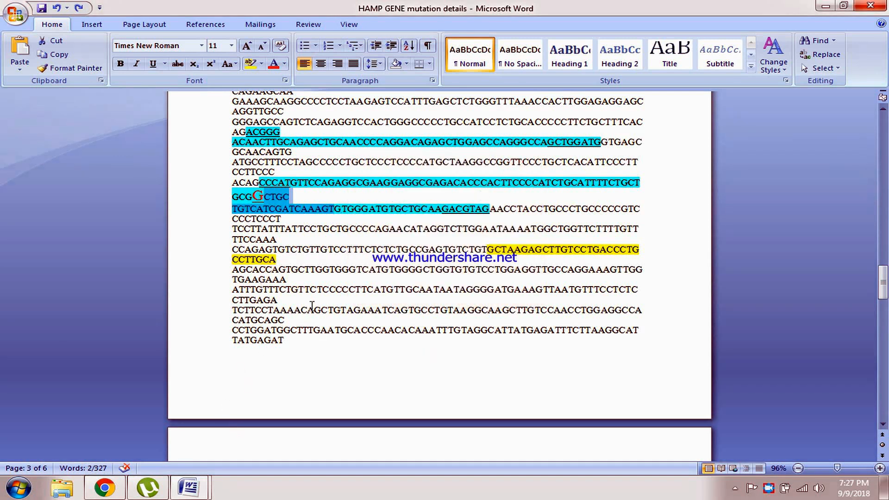
Step: In Chrome's Reverse complement page, paste CTGCTGTCATCGATCAAAGT, join it into one line and compute its reverse complement
left_click(105, 487)
left_click(167, 208)
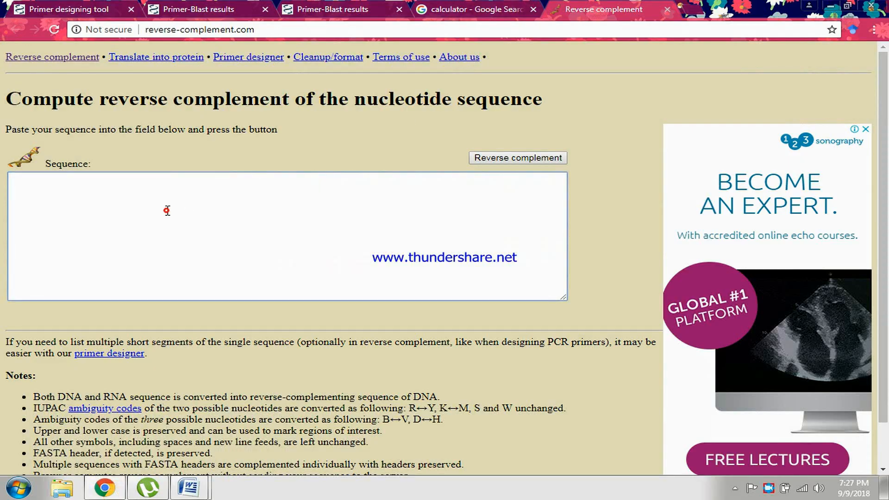
type("CTGC TGTCATCGATCAAAGT")
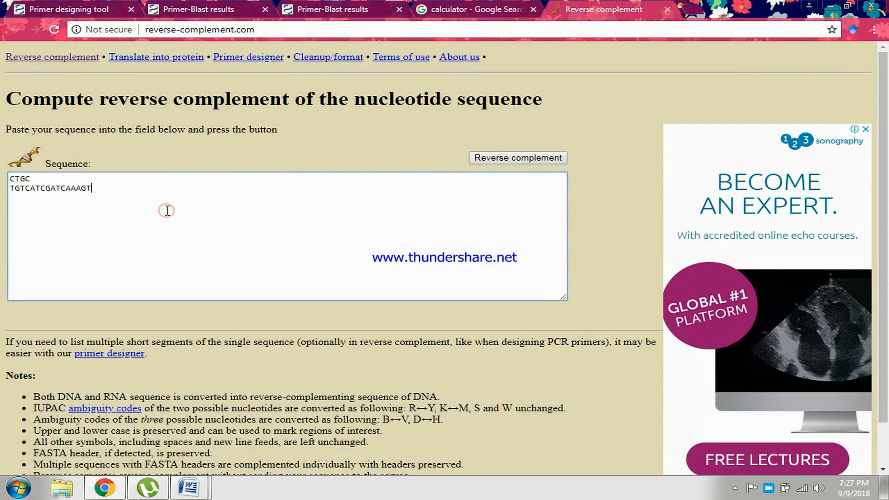
left_click(12, 189)
key("BackSpace")
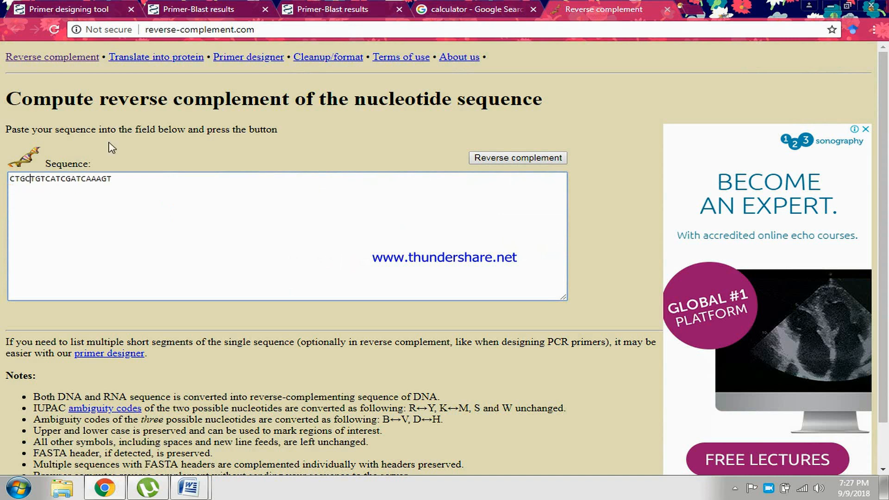
left_click(486, 157)
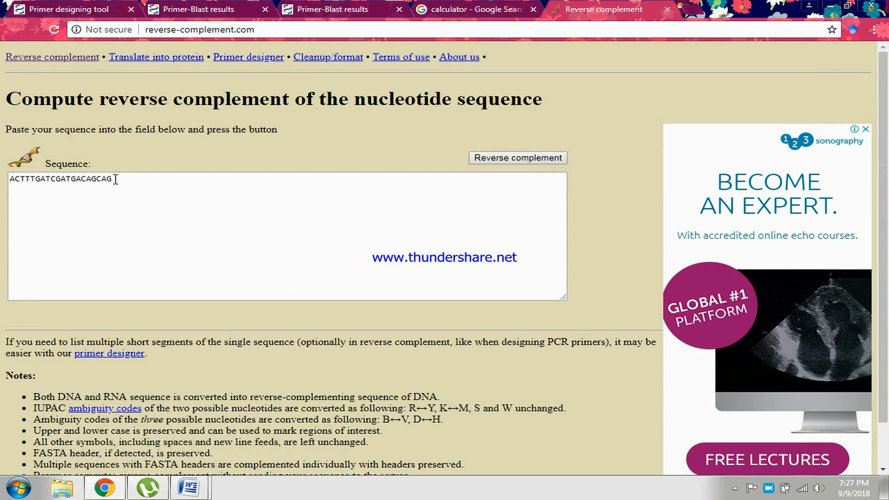
Step: View the selected bases in Word's HAMP GENE mutation details document for comparison, then return to Chrome's reverse complement result
mouse_move(188, 487)
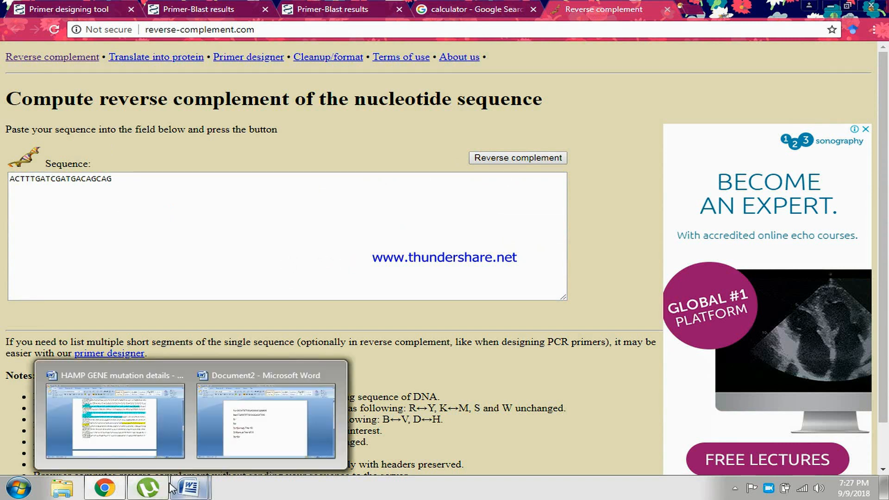
left_click(132, 458)
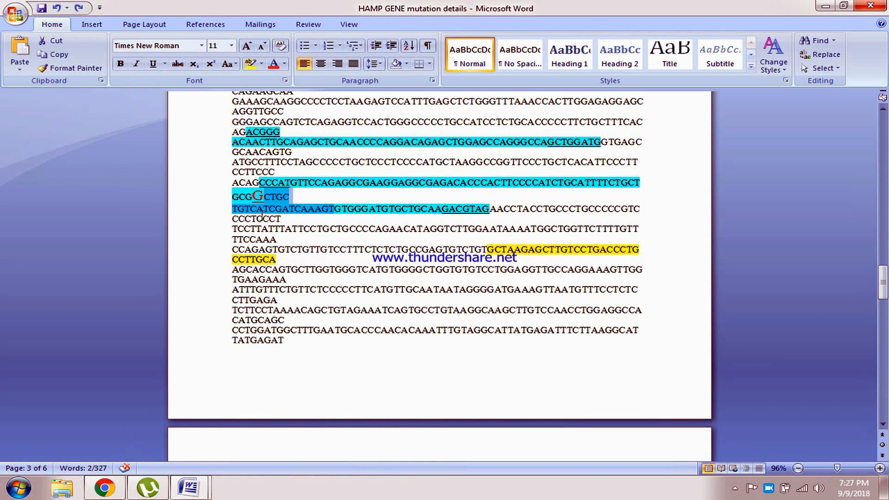
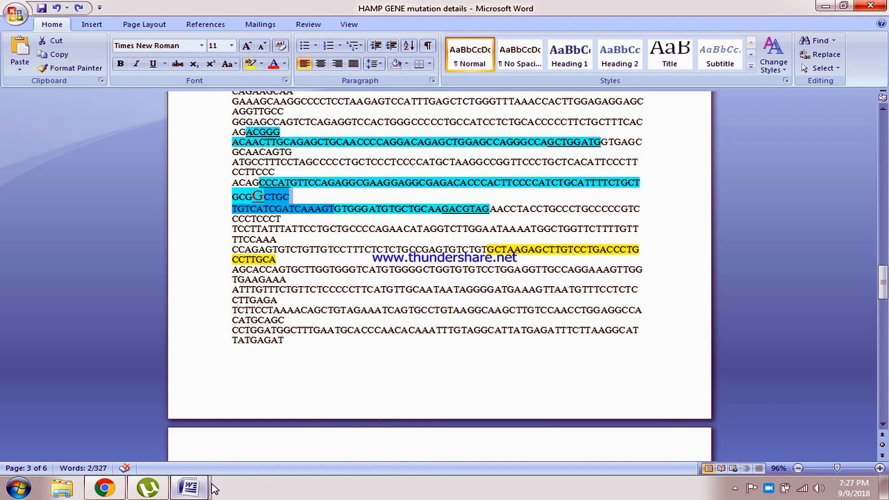
left_click(109, 497)
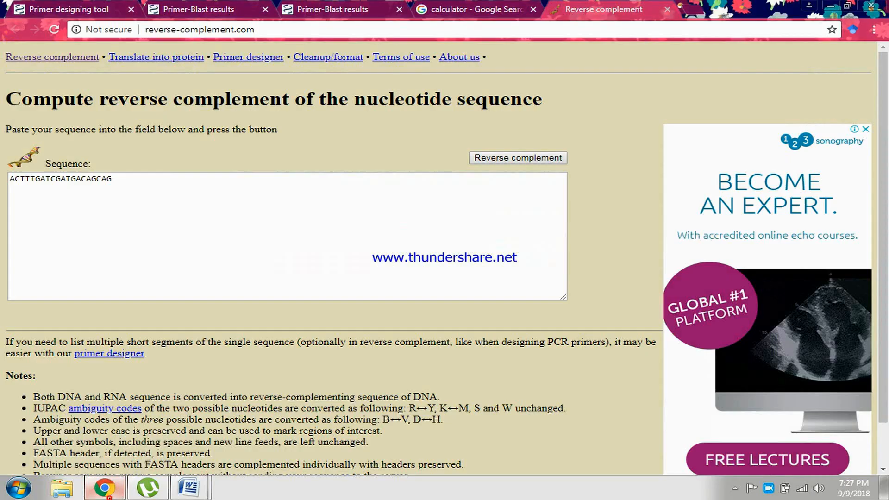
Step: Copy the reverse complement ACTTTGATCGATGACAGCAG and paste it as the reverse primer in the Primer-BLAST form
left_click_drag(118, 180, 8, 193)
key("ctrl+c")
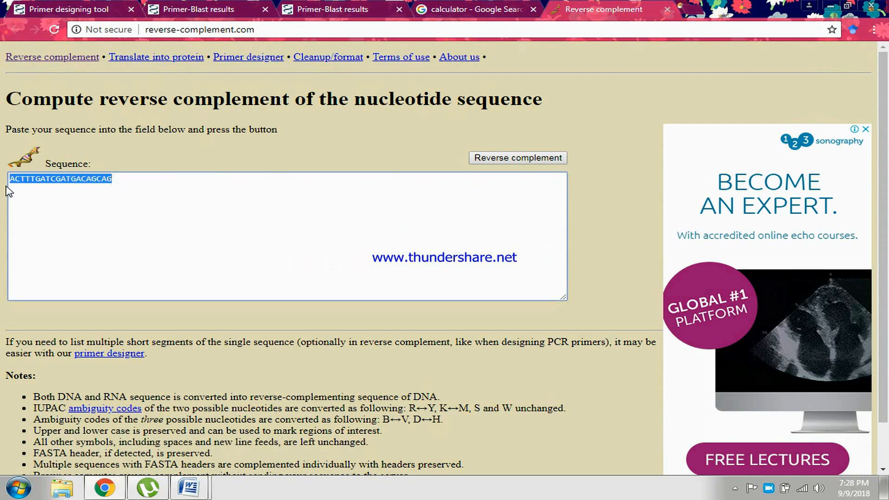
left_click(55, 8)
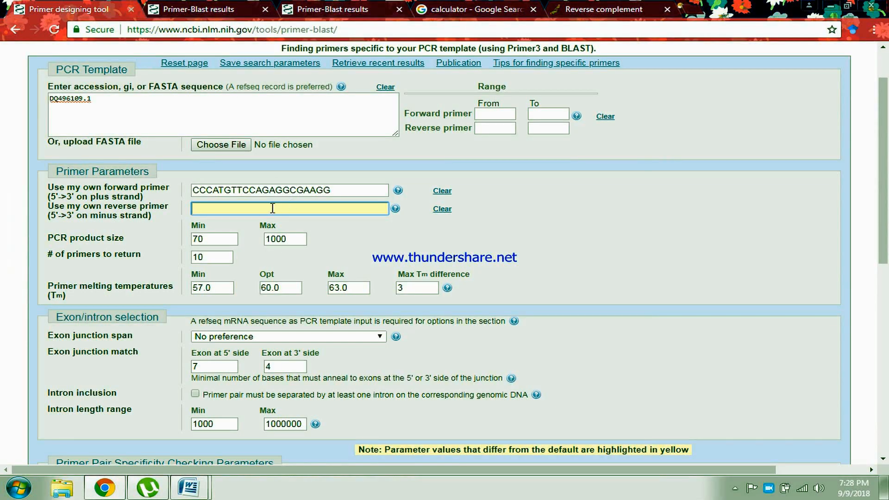
key("ctrl+v")
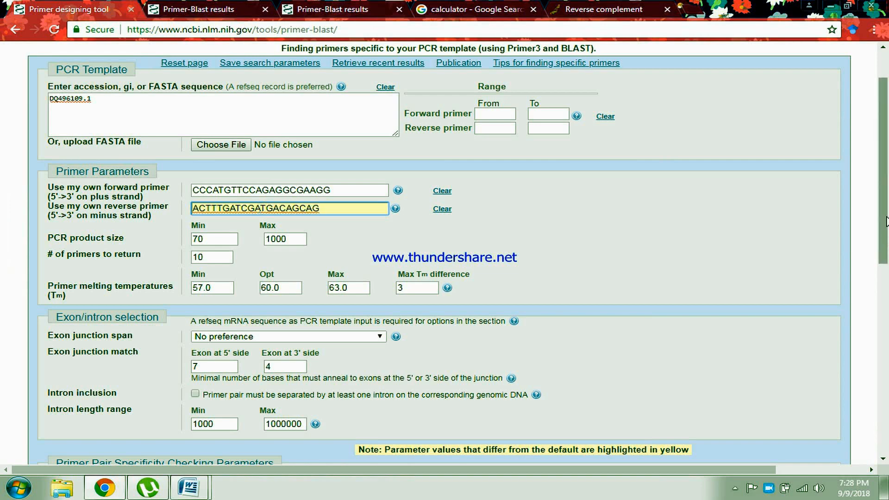
Step: Run Primer-BLAST for the Fo and Ri primer pair and close the two older Primer-BLAST results pages
left_click_drag(885, 215, 887, 380)
left_click(88, 355)
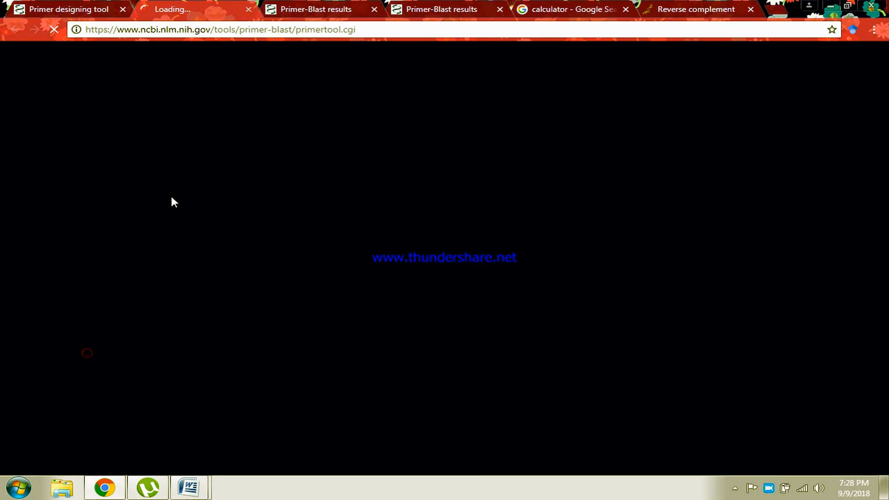
left_click(374, 9)
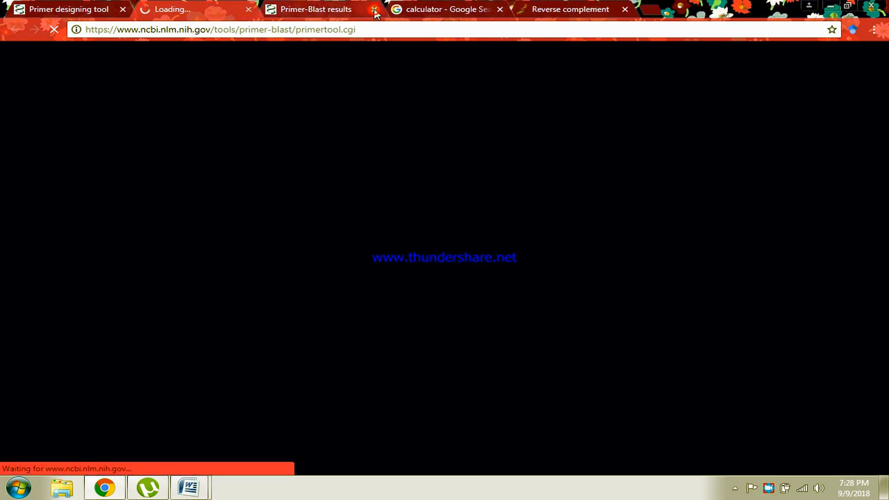
left_click(374, 9)
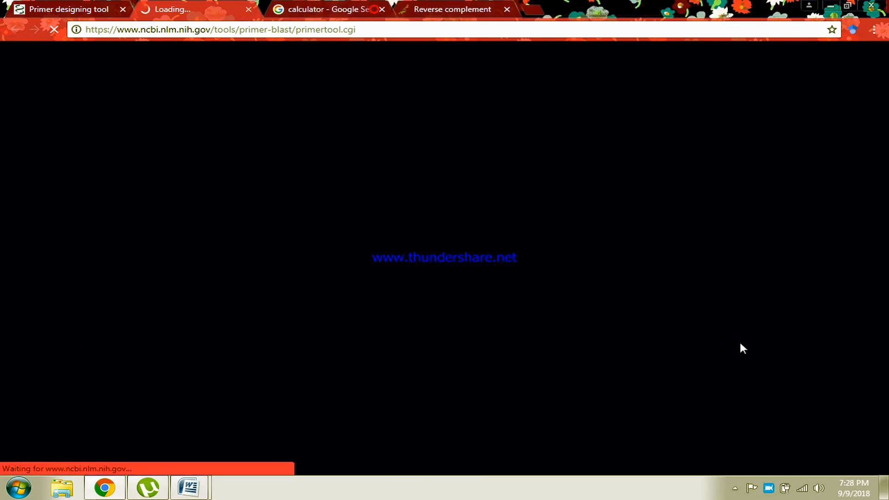
right_click(768, 488)
left_click(804, 436)
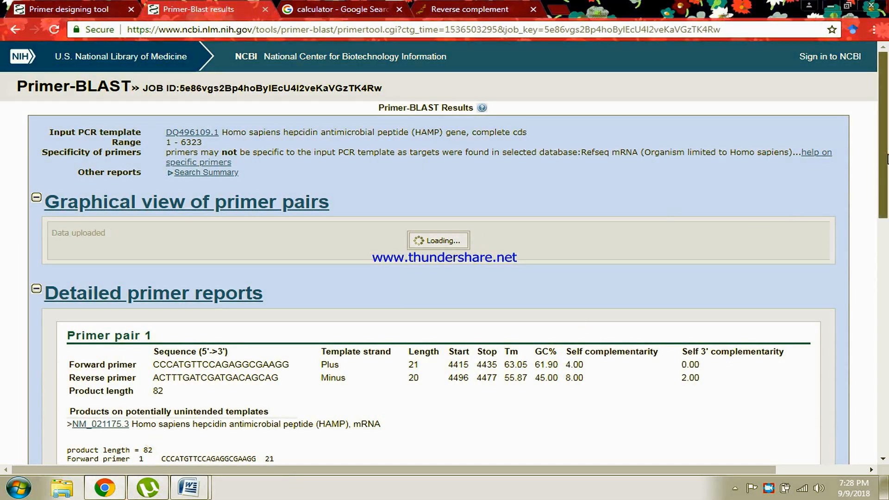
Step: Read the Fo and Ri melting temperatures in the Primer-BLAST results and calculate their average as (63 + 55) ÷ 2 in Google's calculator
left_click_drag(885, 148, 887, 177)
scroll(886, 177, "up", 1)
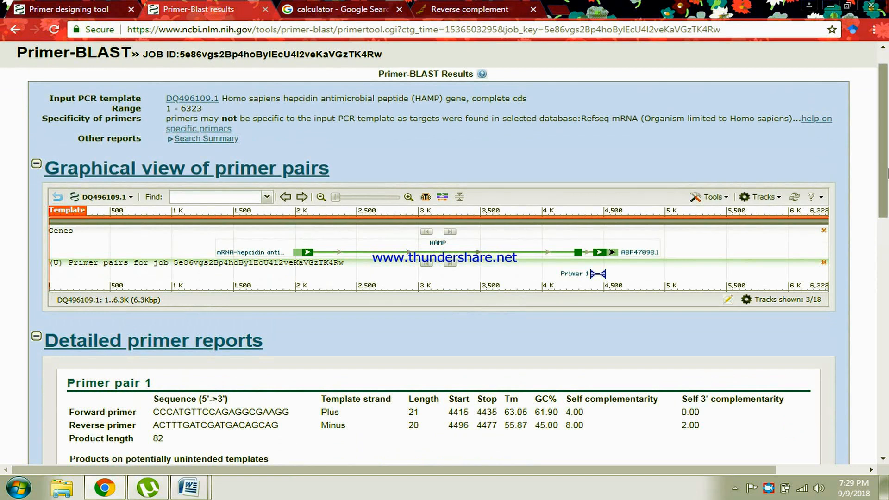
left_click_drag(887, 172, 886, 202)
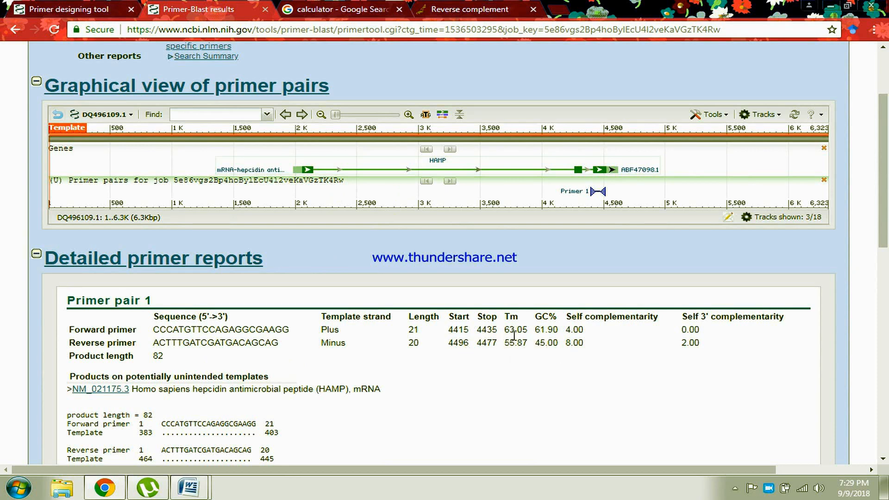
left_click(348, 7)
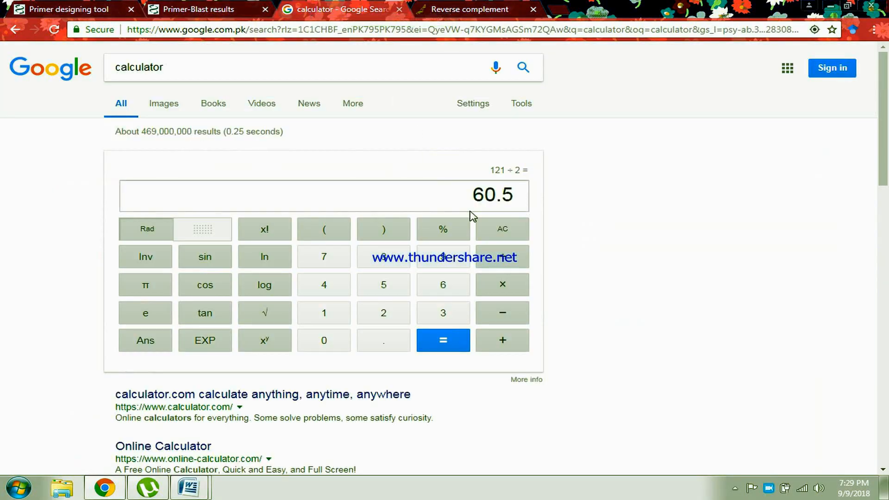
key("Escape")
type("63 ")
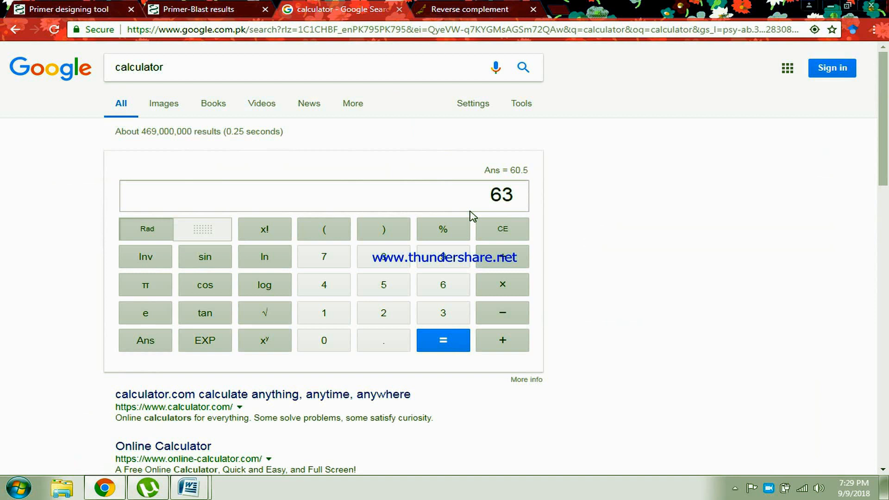
type("+ 55")
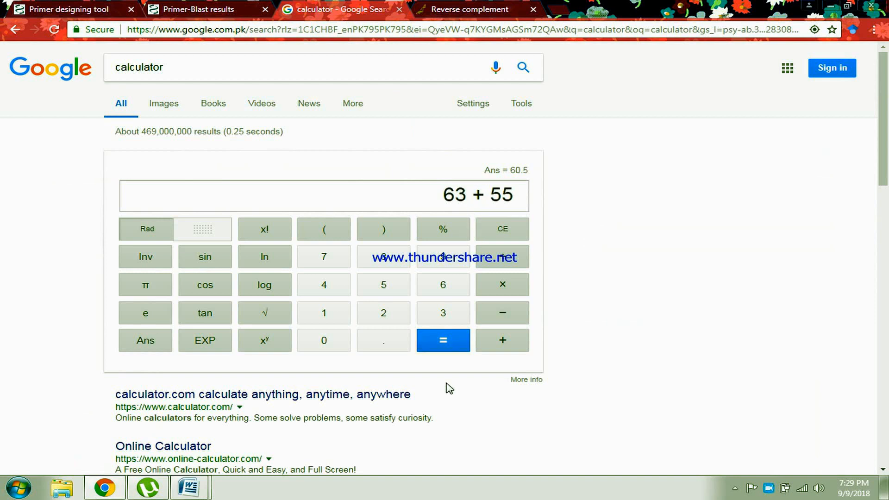
left_click(444, 339)
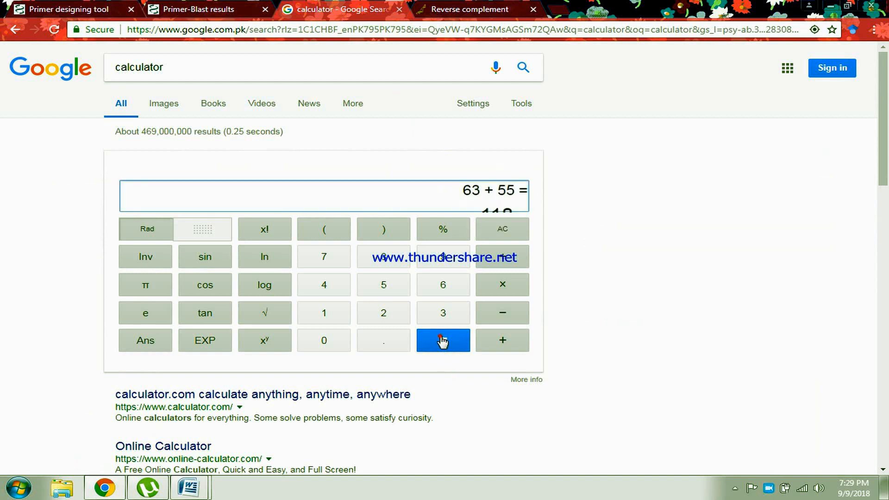
left_click(504, 260)
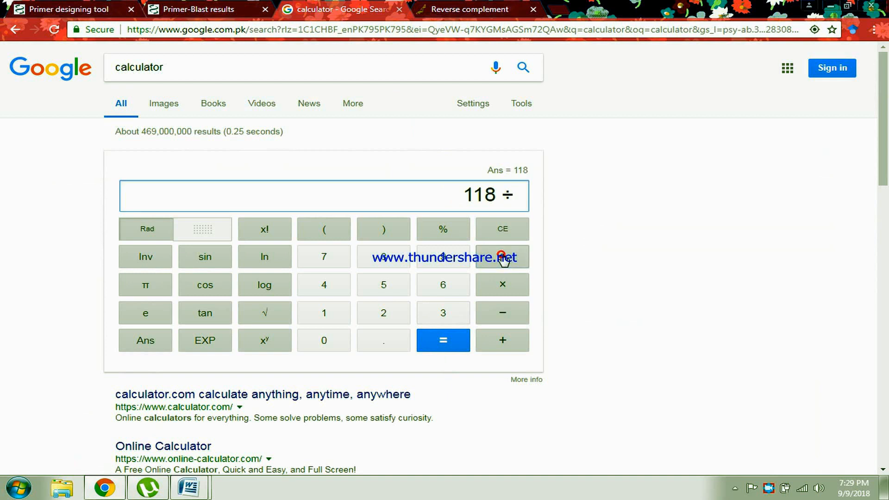
left_click(393, 311)
left_click(448, 343)
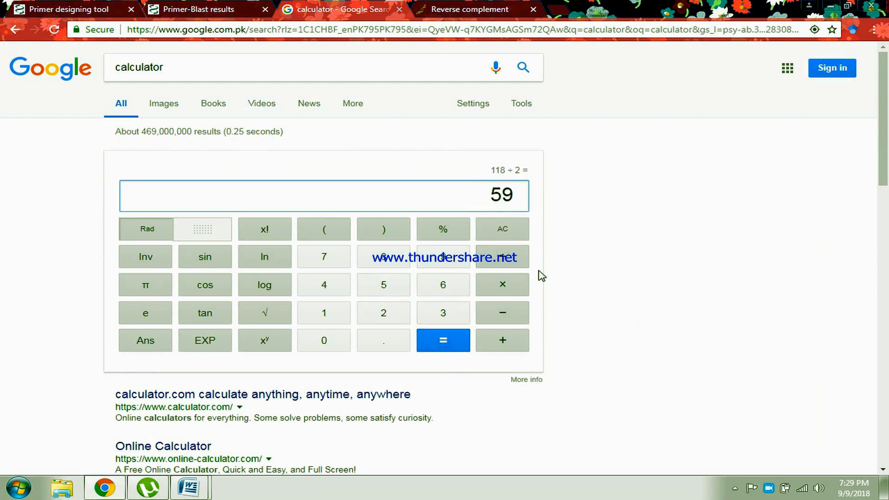
Step: Record "ave Tm= 59" after Fo+Ri= in Word's Document2, checking the average against Chrome's calculator
mouse_move(190, 488)
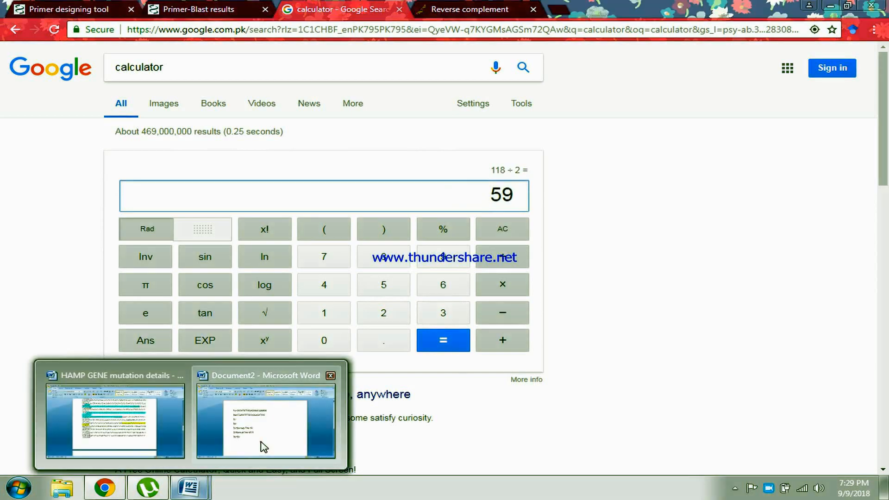
left_click(264, 447)
left_click(300, 338)
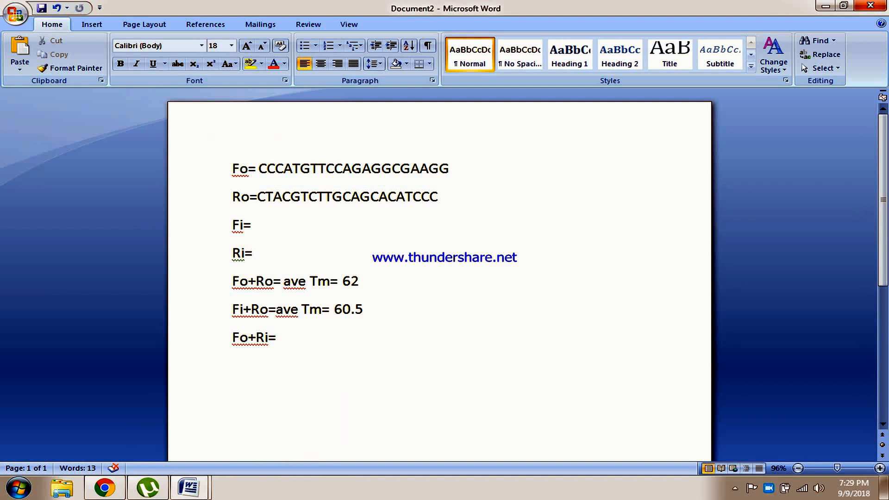
type("ave Tm=")
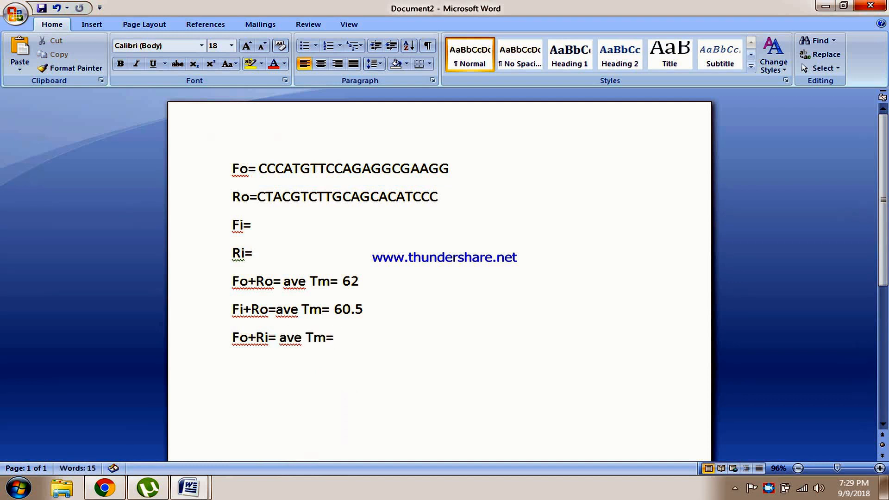
left_click(105, 488)
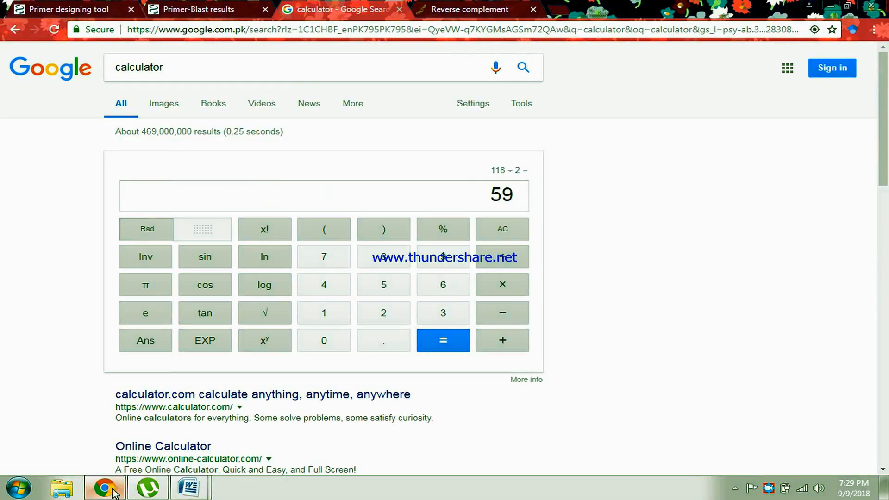
mouse_move(190, 488)
left_click(251, 447)
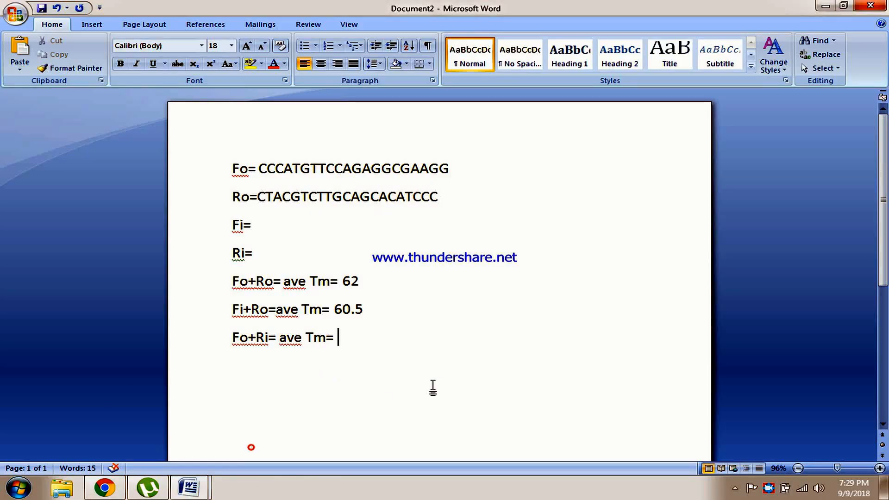
type("59")
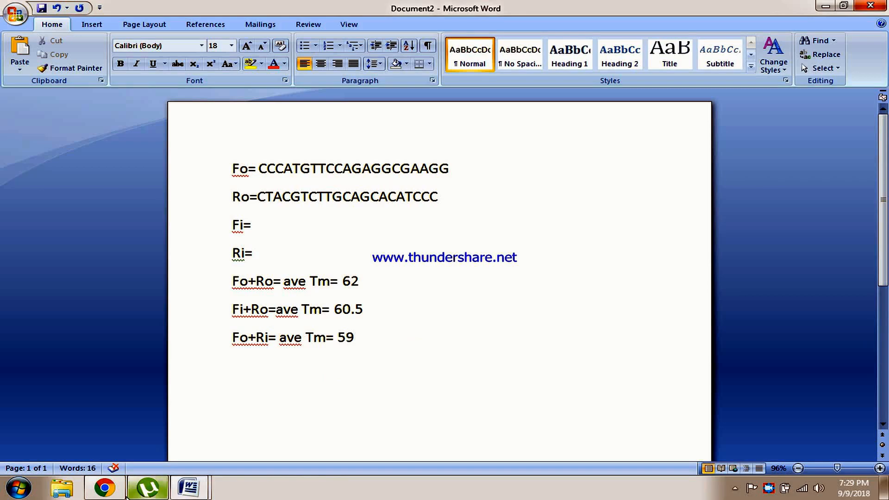
Step: Review the forward and reverse primers entered in Chrome's Primer-BLAST form, then return to Word's Document2
left_click(106, 488)
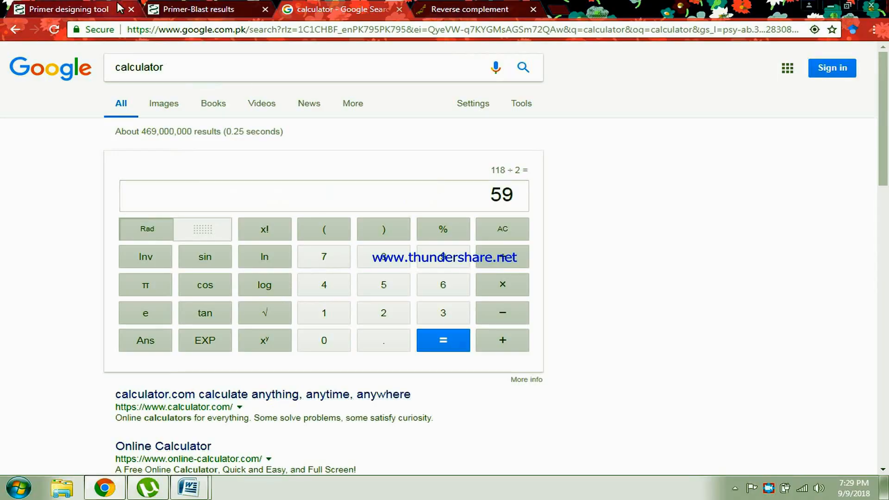
left_click(69, 9)
left_click_drag(884, 274, 885, 106)
double_click(337, 210)
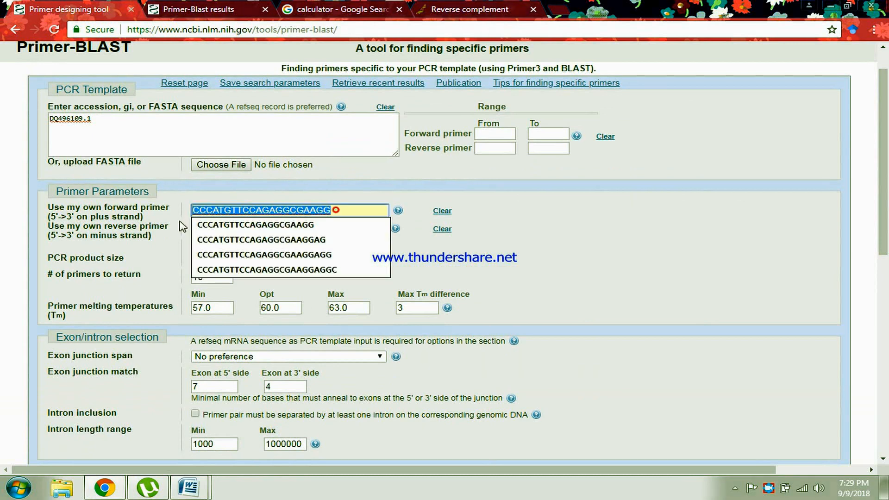
left_click(568, 233)
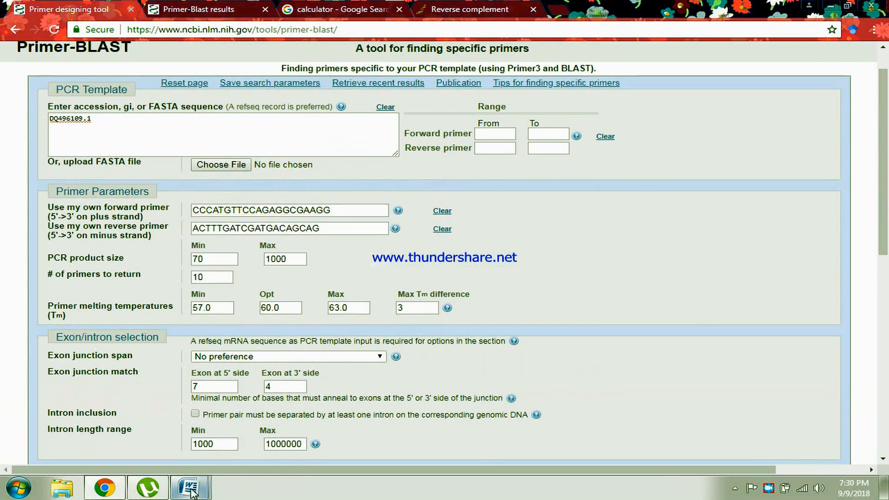
mouse_move(191, 494)
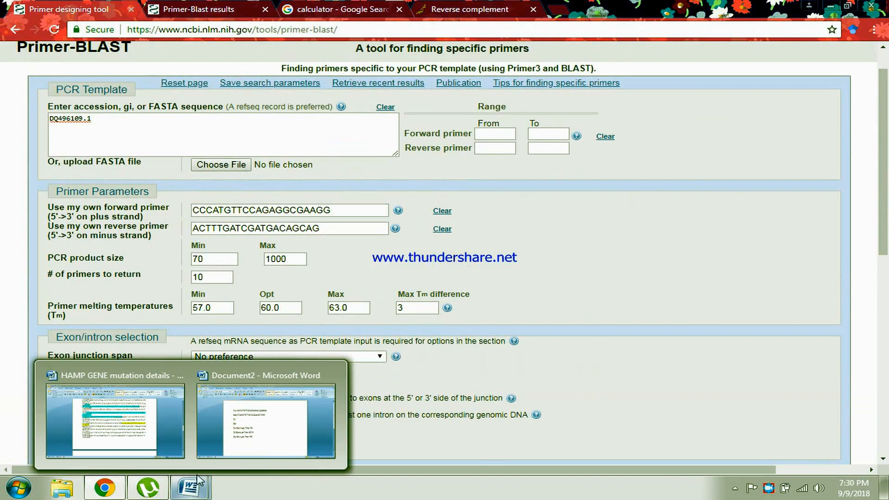
left_click(240, 422)
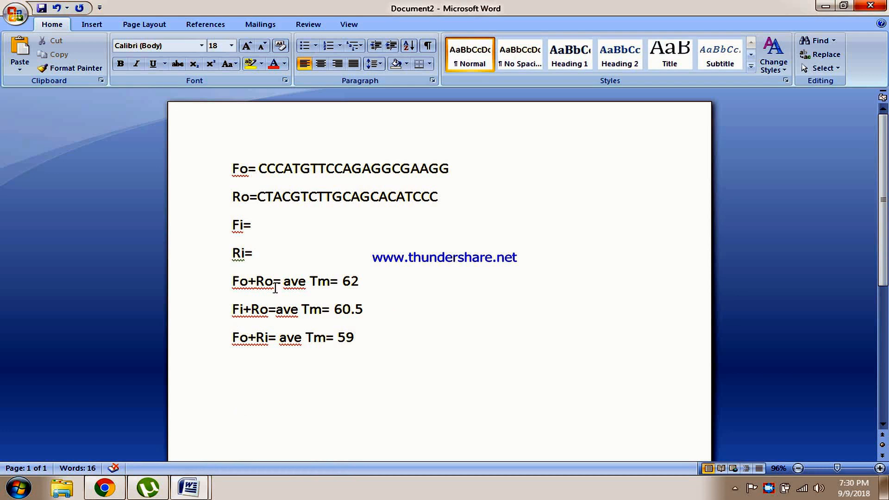
Step: In the HAMP GENE mutation details document, copy the bases CATCTGCATTTTCTGCTGCGG ending at the large red G and check the selection's character count
mouse_move(197, 495)
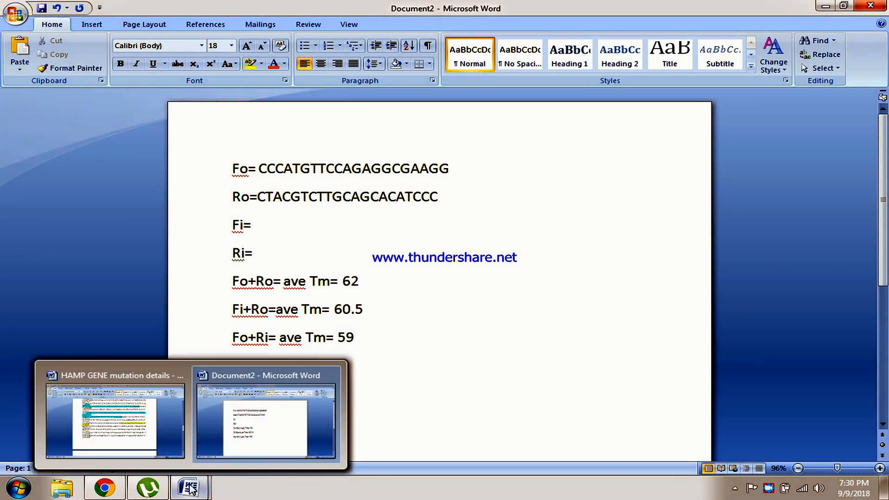
left_click(140, 424)
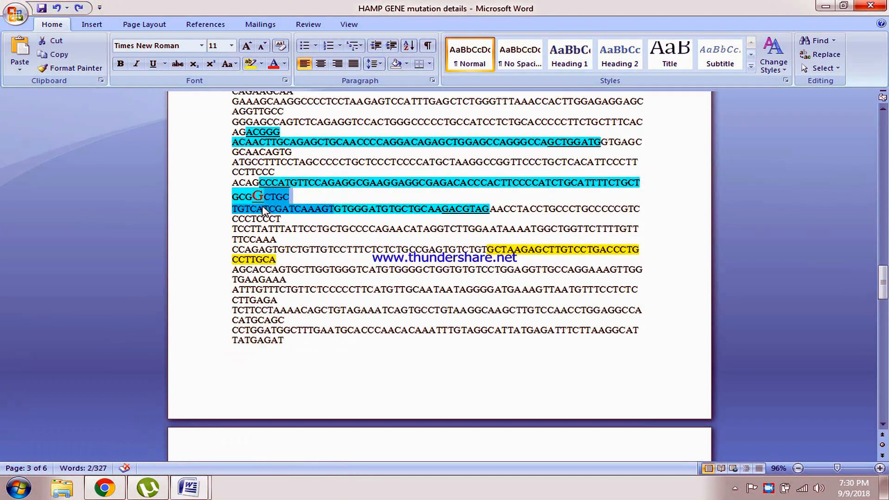
left_click(352, 198)
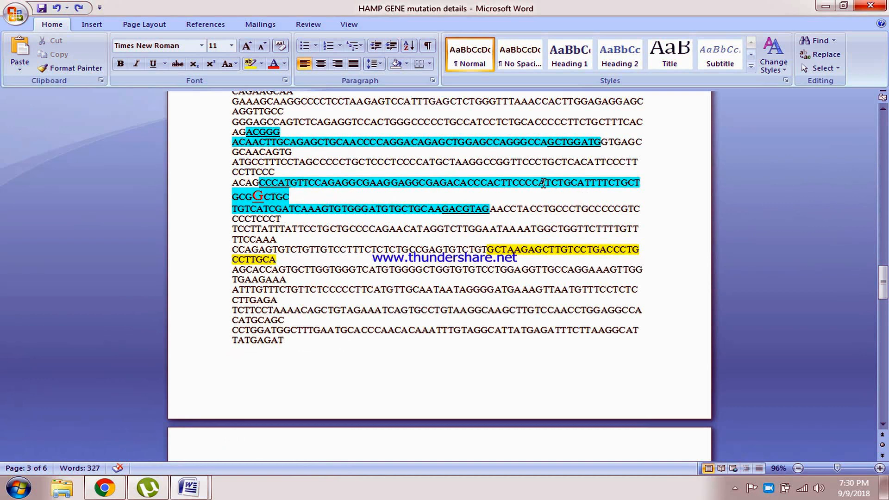
left_click_drag(545, 183, 567, 208)
left_click_drag(474, 182, 310, 211)
left_click(491, 198)
left_click_drag(526, 182, 598, 179)
left_click(523, 199)
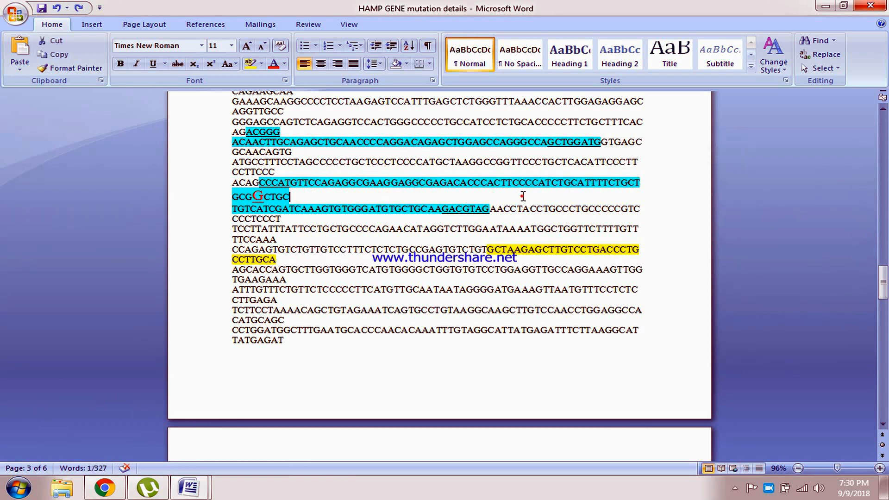
left_click_drag(534, 184, 269, 195)
key("ctrl+c")
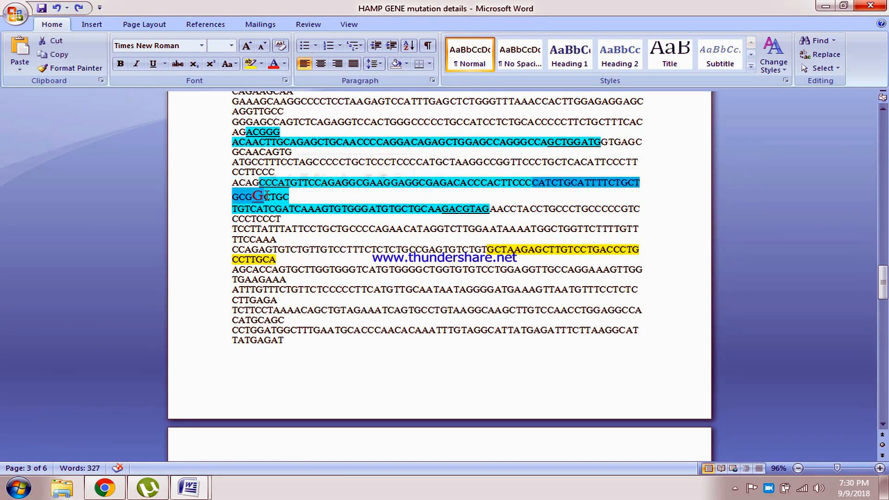
left_click(95, 468)
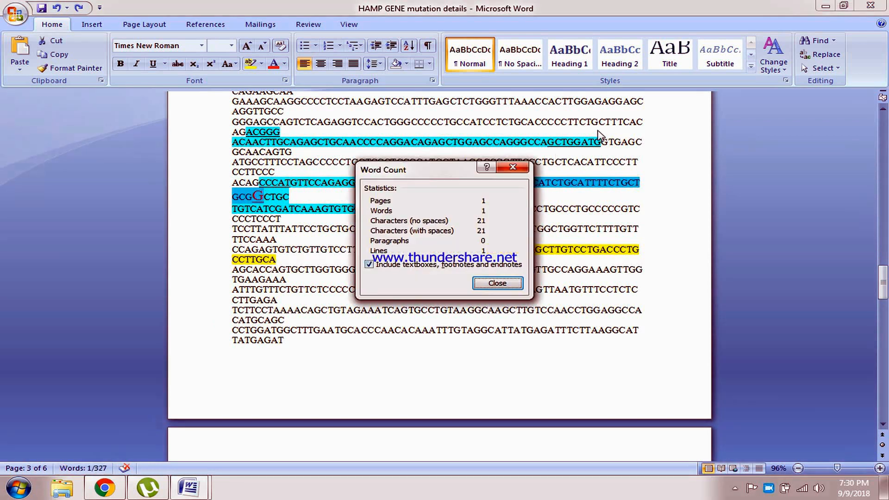
left_click(511, 168)
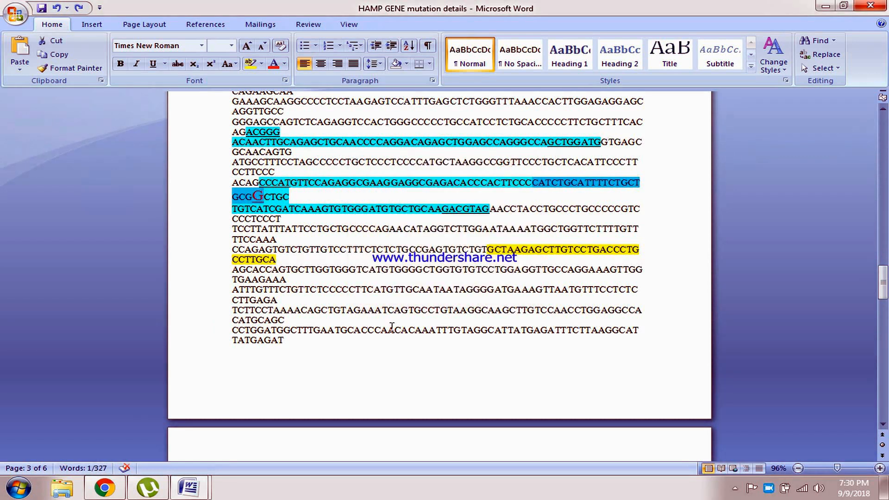
Step: Paste the copied sequence CATCTGCATTTTCTGCTGCGG after Fi= in Document2
mouse_move(190, 487)
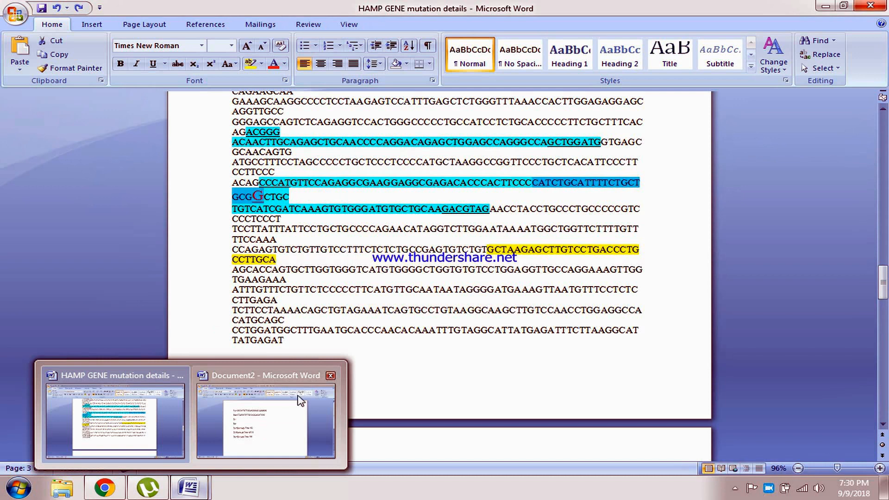
left_click(297, 397)
left_click(267, 226)
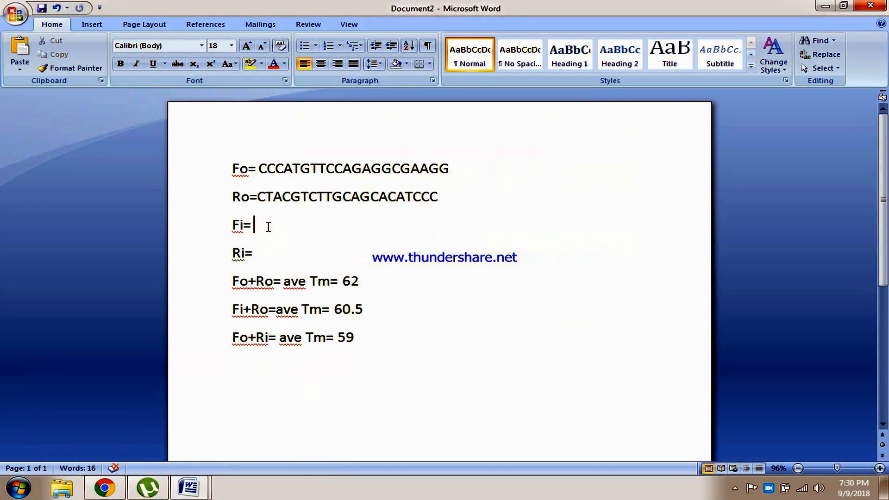
key("ctrl+v")
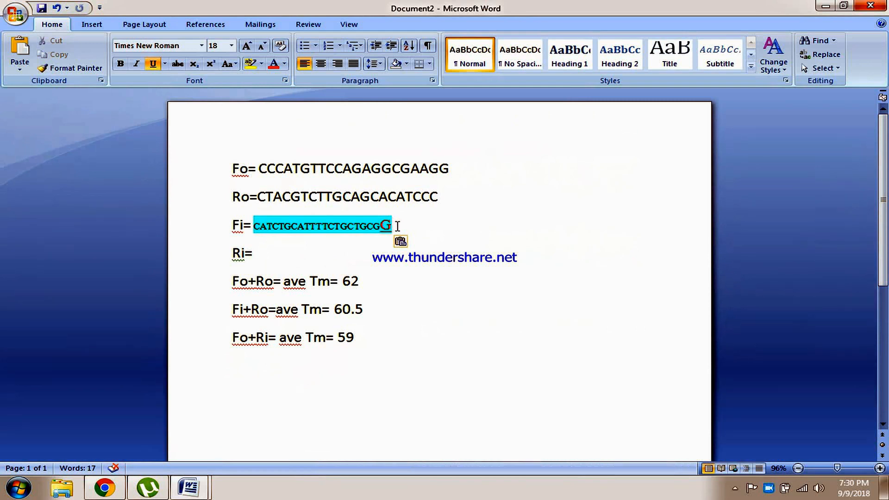
Step: Remove the highlight colour from the pasted Fi sequence and set its font to Times New Roman
left_click_drag(397, 226, 255, 226)
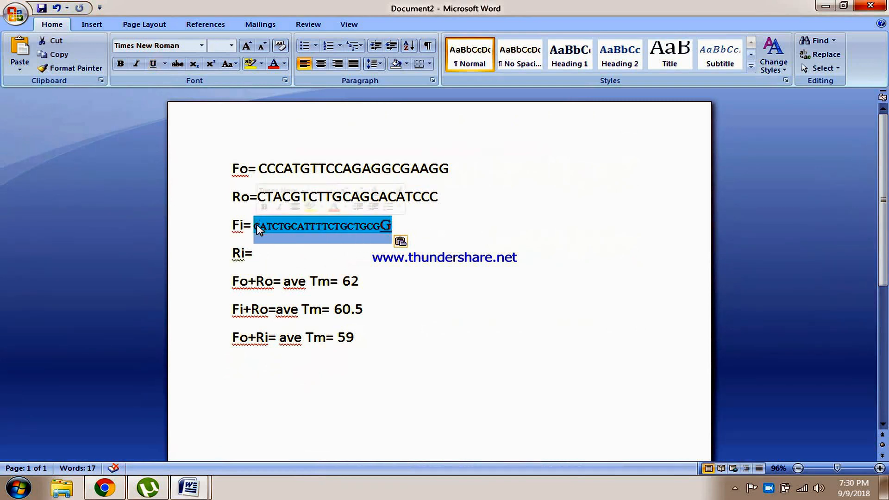
left_click(261, 63)
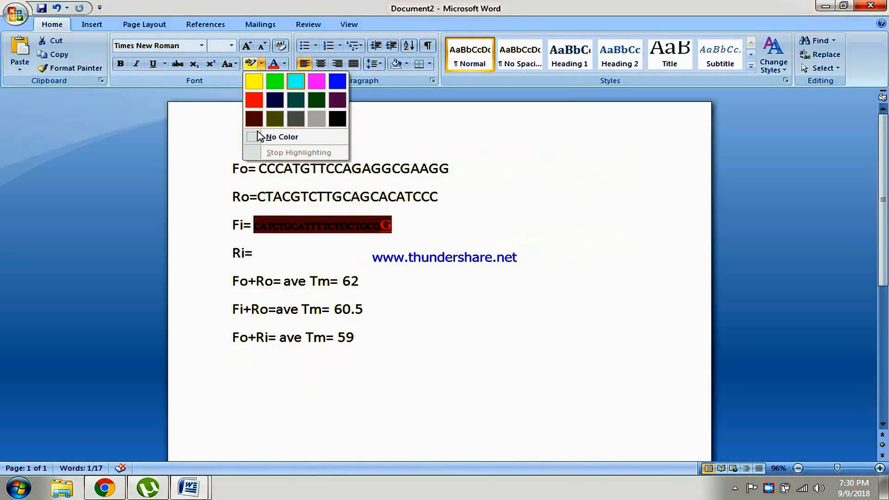
left_click(249, 138)
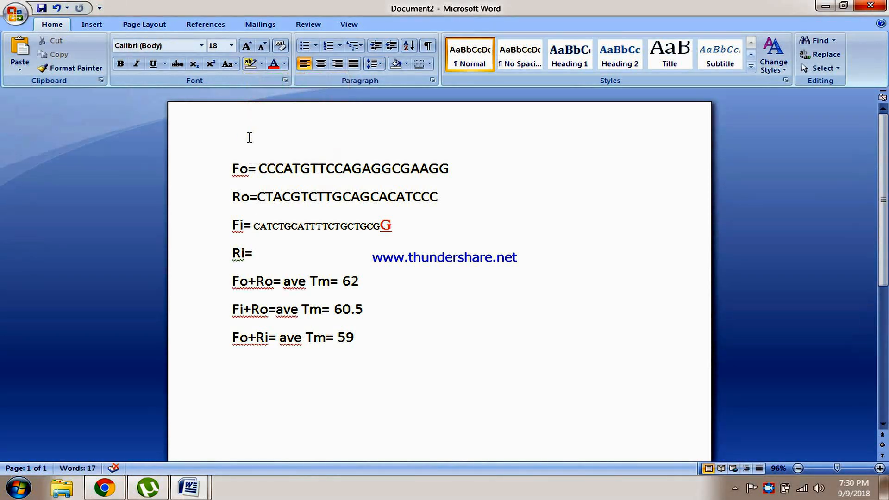
left_click_drag(392, 225, 256, 227)
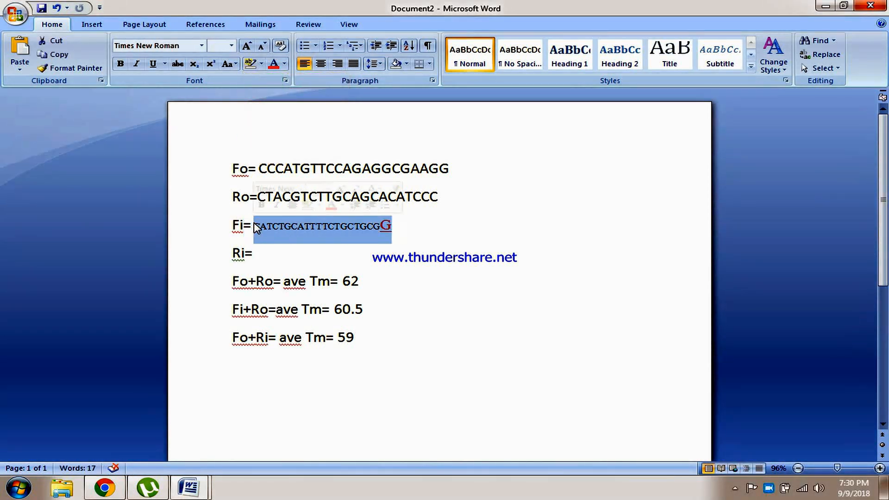
left_click(202, 45)
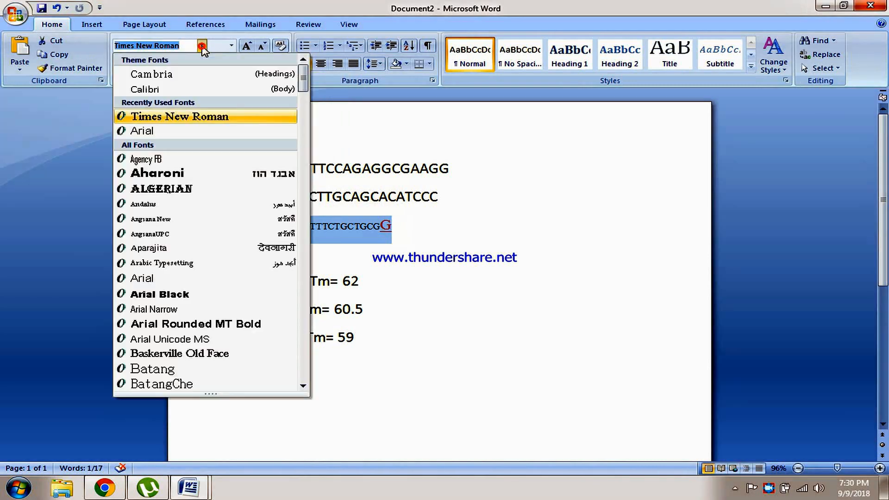
left_click(193, 116)
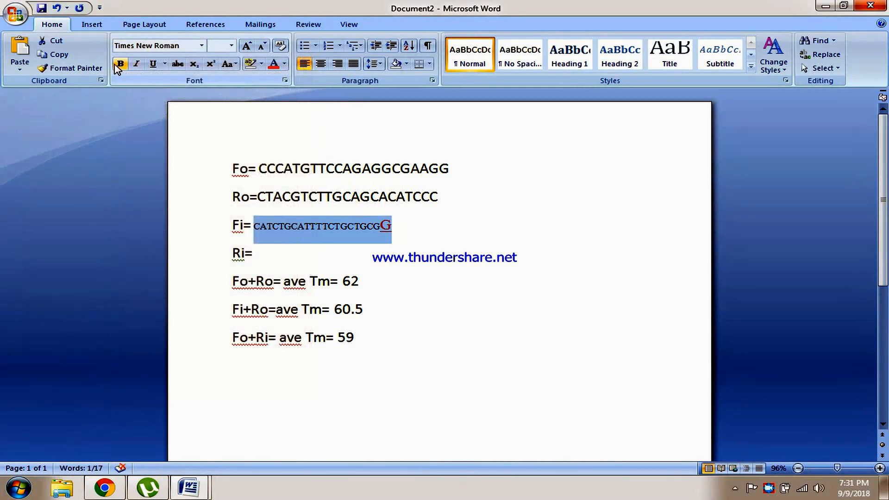
Step: Make the pasted Fi sequence bold and enlarge its font by two size increments
left_click(119, 63)
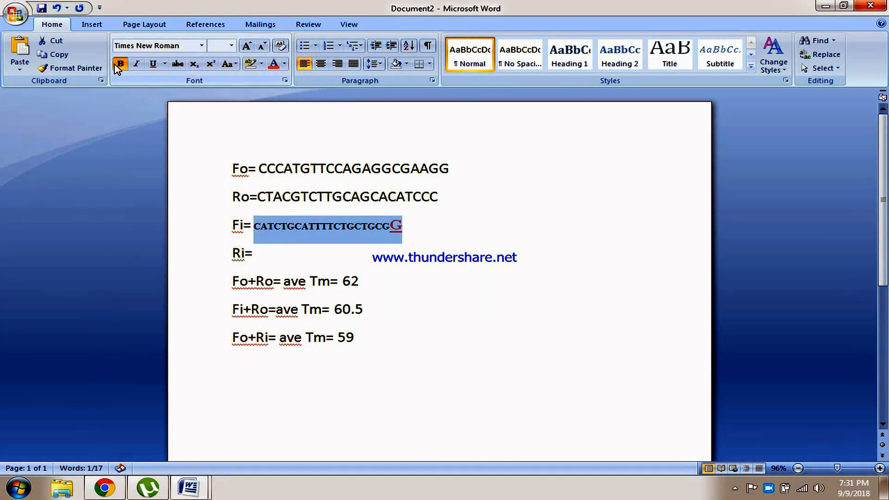
left_click(247, 46)
left_click(247, 46)
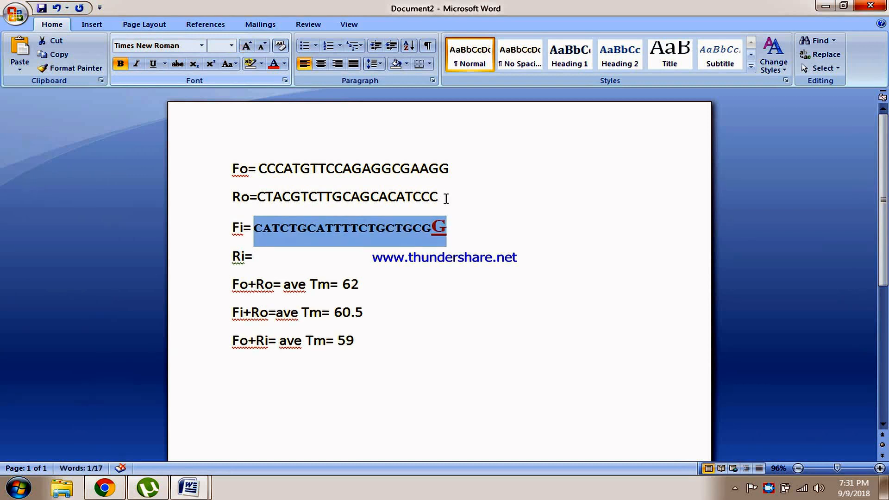
left_click(496, 212)
left_click(386, 207)
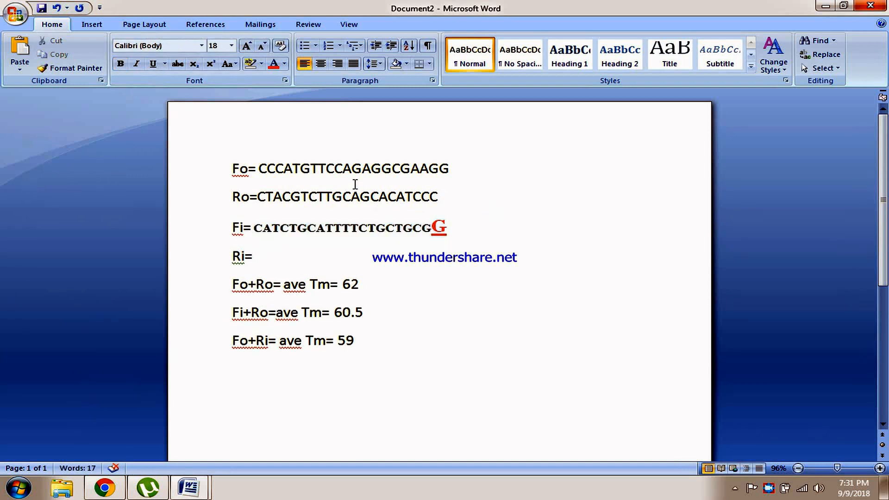
Step: Set the Fi sequence's font to Calibri (Body), remove its bold formatting and enlarge it by two more size increments
left_click_drag(256, 226, 440, 225)
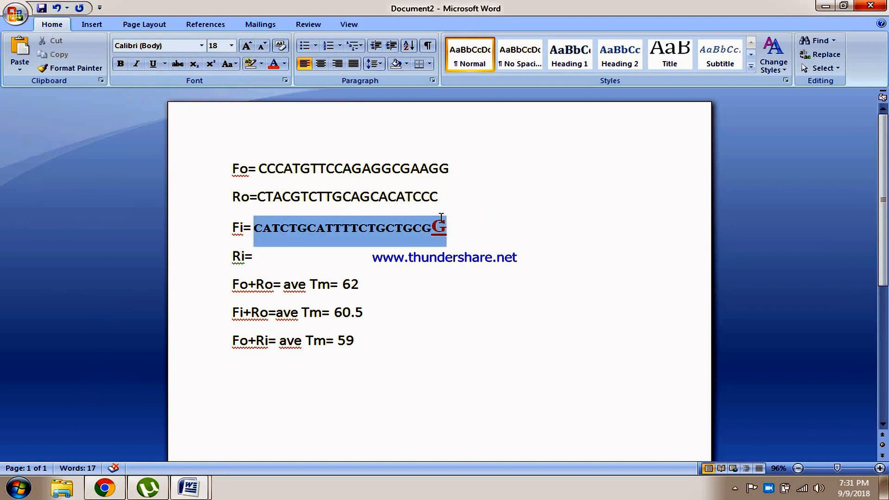
left_click(202, 46)
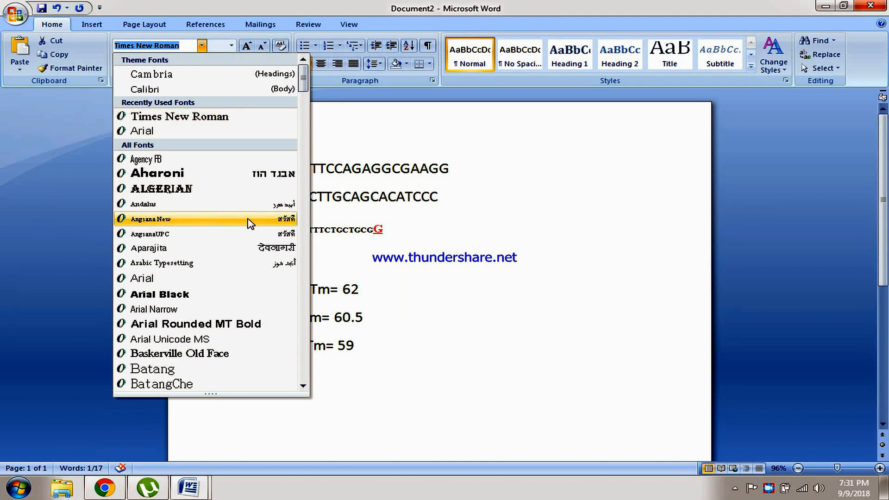
left_click(218, 89)
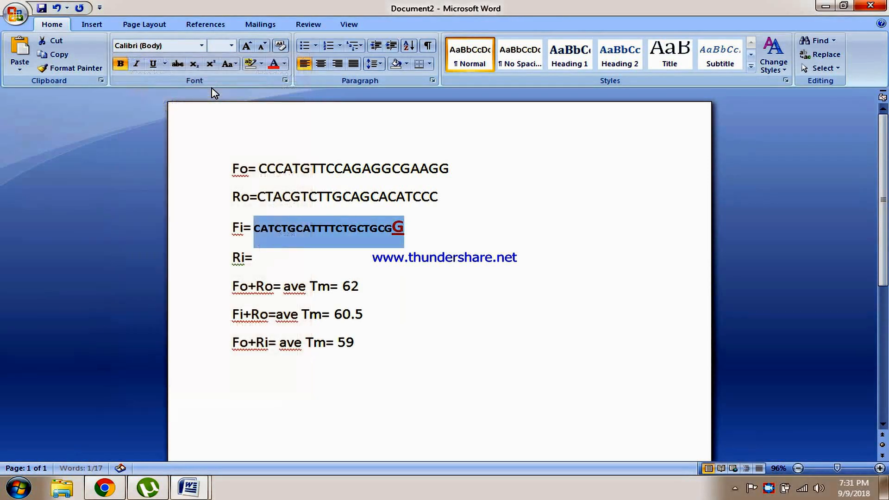
left_click(126, 66)
left_click(246, 46)
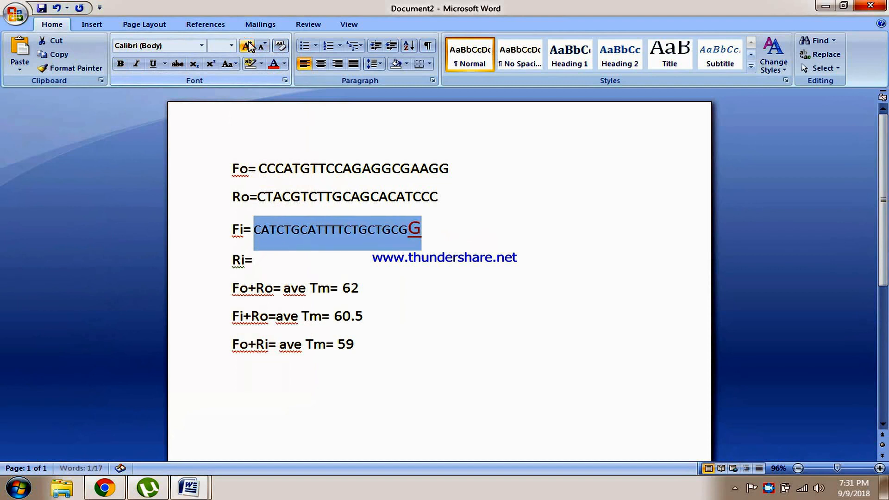
left_click(247, 45)
left_click(533, 236)
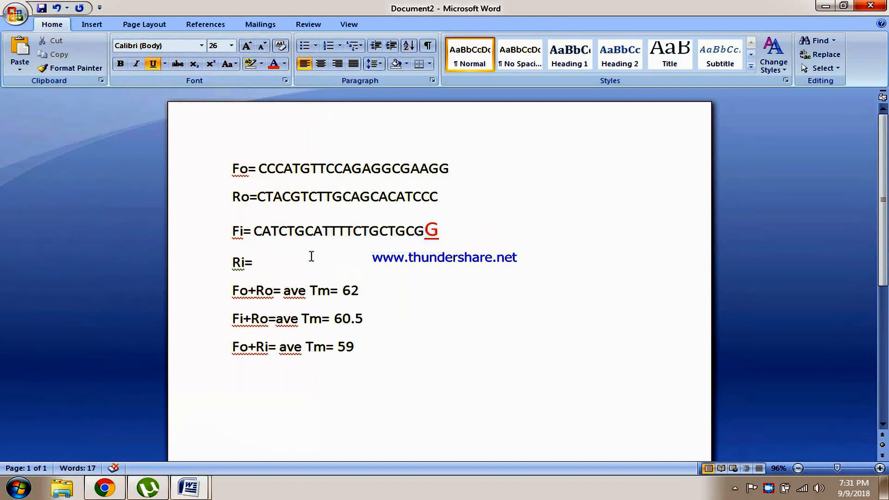
Step: Copy the reverse primer ACTTTGATCGATGACAGCAG from Chrome's Primer-BLAST form and paste it after Ri= in Word's Document2
left_click(282, 257)
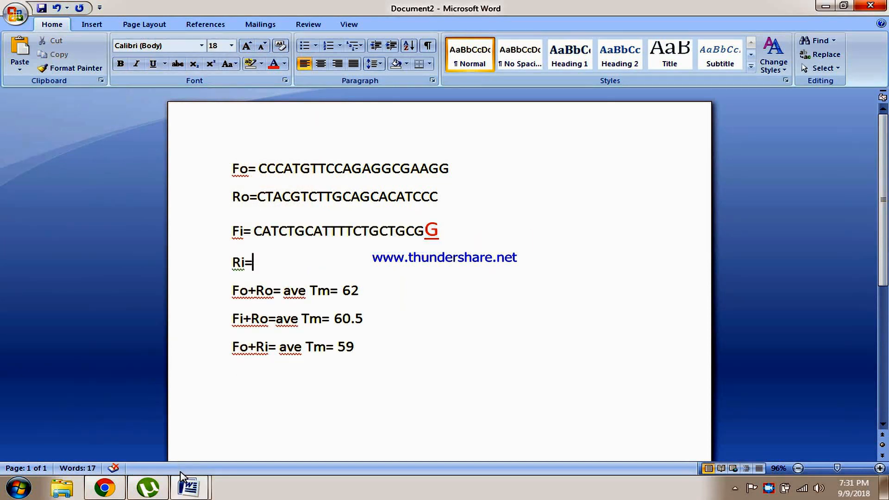
left_click(104, 488)
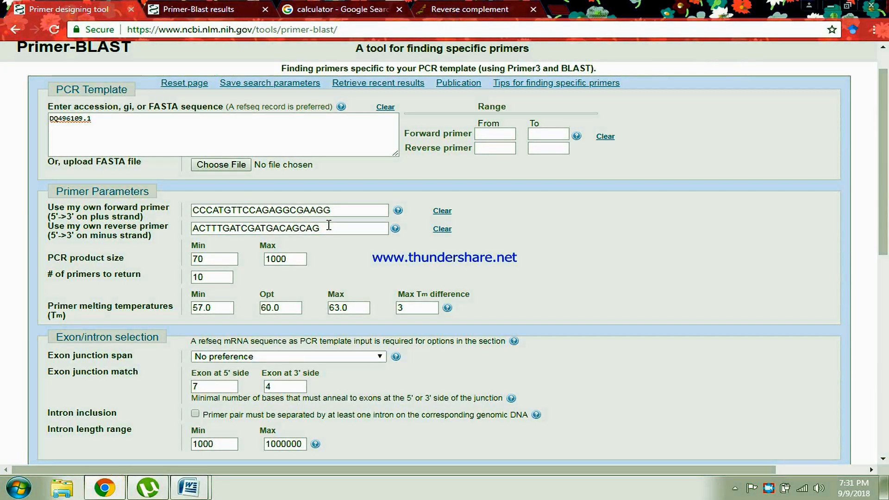
left_click_drag(328, 226, 180, 232)
key("ctrl+c")
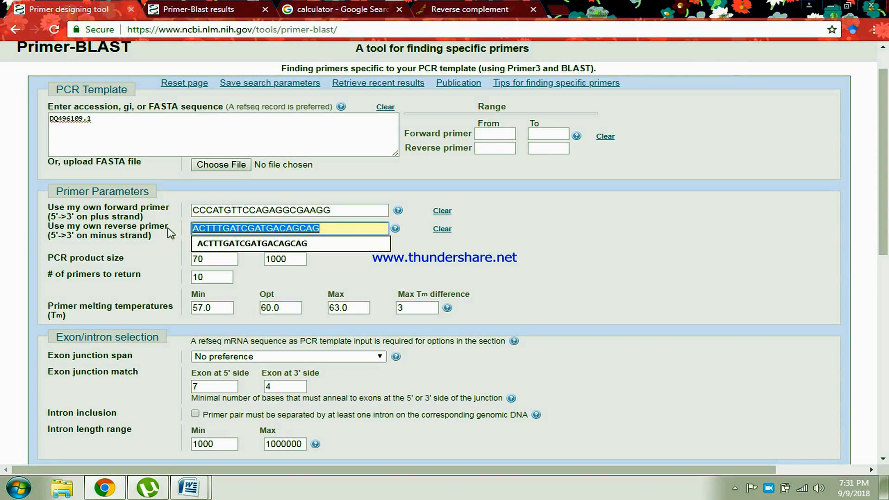
mouse_move(189, 487)
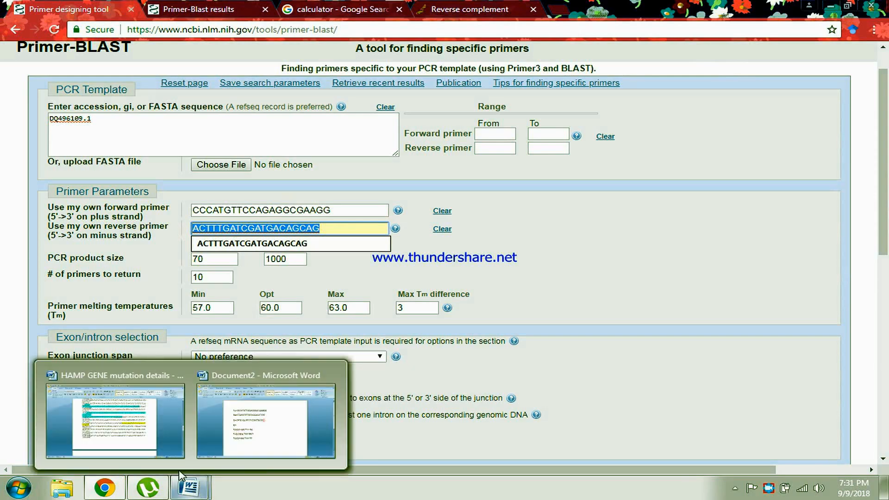
left_click(264, 443)
key("ctrl+v")
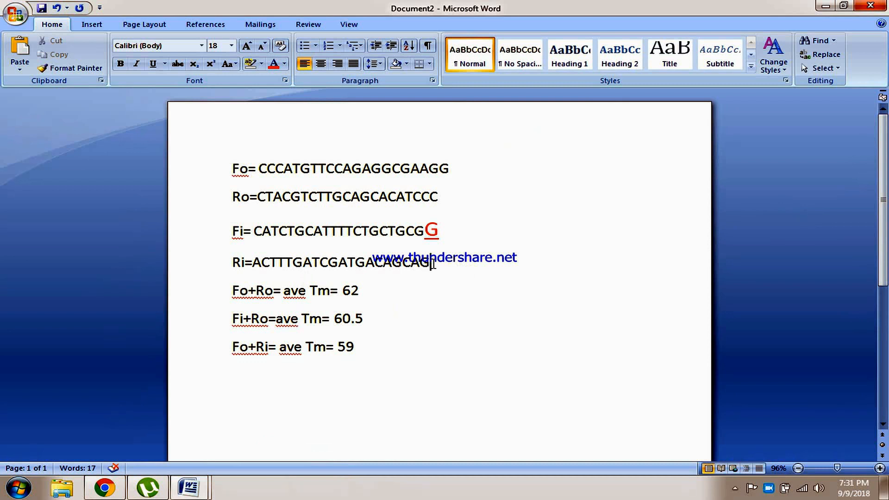
Step: On a new line below the Fo+Ri average Tm, write "In order to make Ri primer complimentary to mutated one... so we"
left_click(264, 373)
key("Return")
type("In order to")
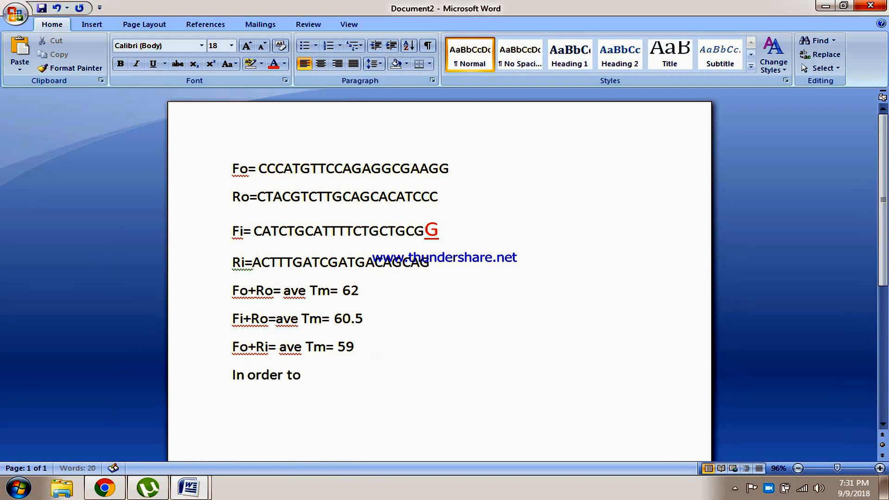
type(" make Ri")
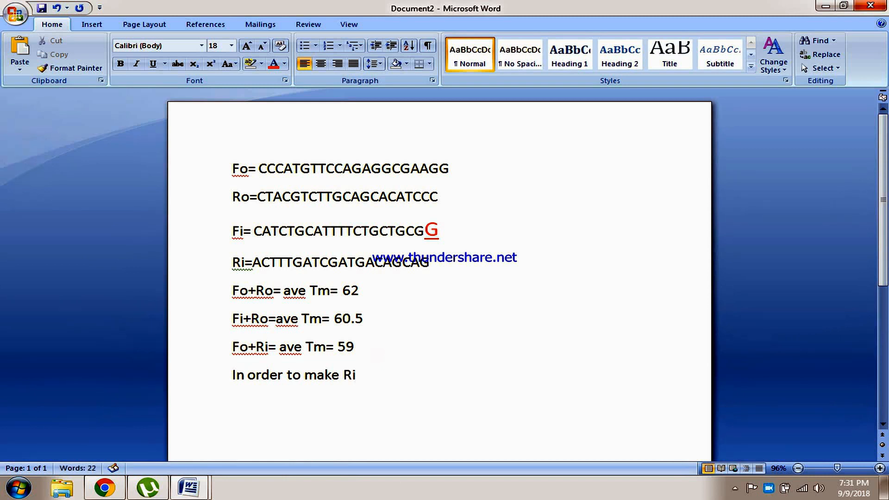
type(" orimer")
key("BackSpace")
key("BackSpace")
key("BackSpace")
key("BackSpace")
key("BackSpace")
key("BackSpace")
type("prime")
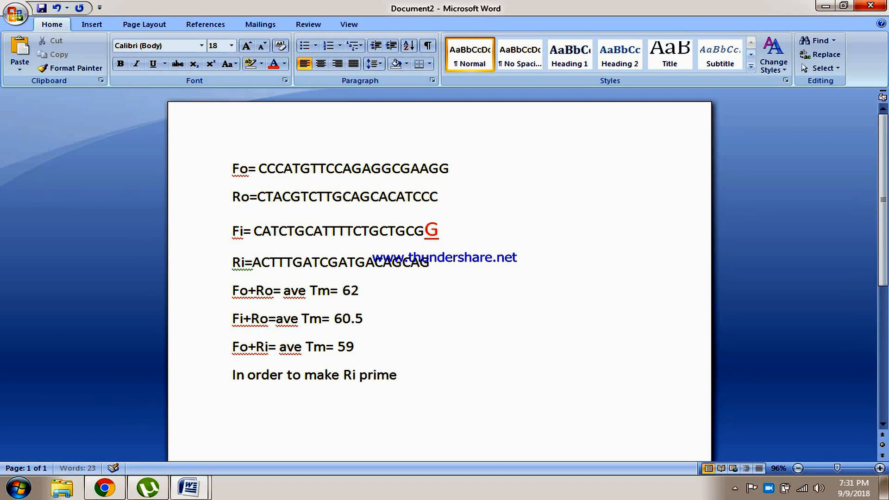
type("r compliment")
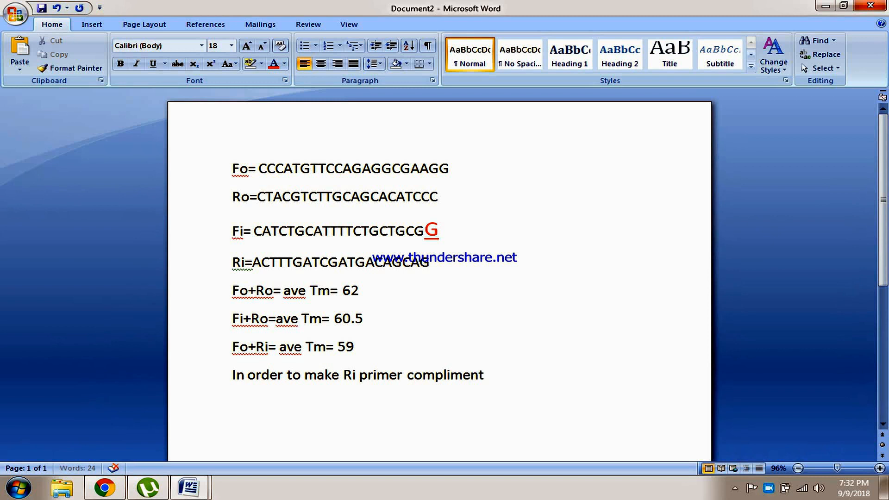
type("ary to ")
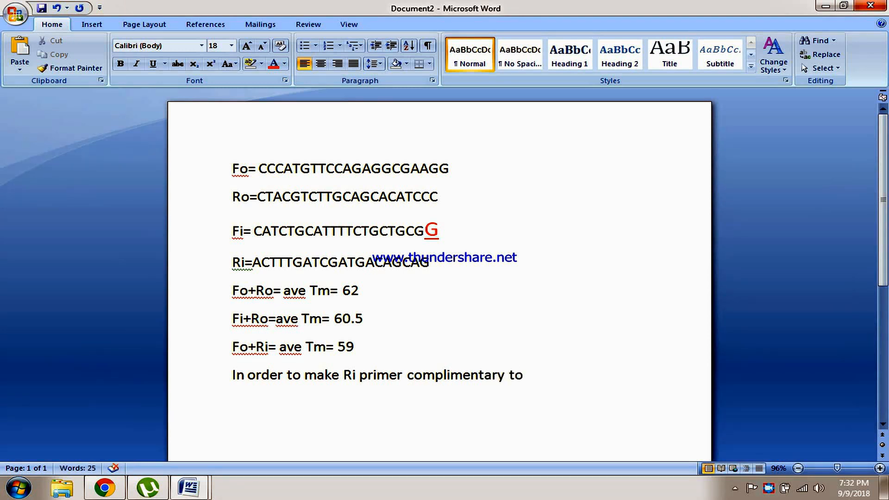
type("muta")
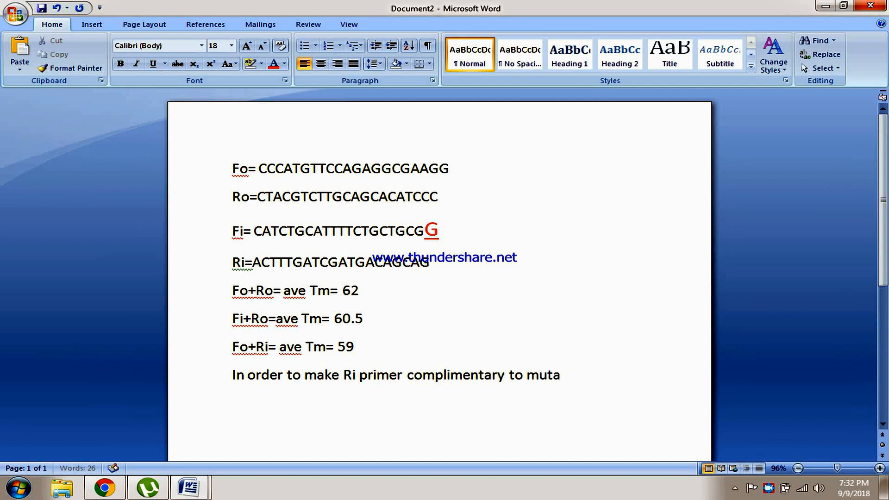
type("ted on")
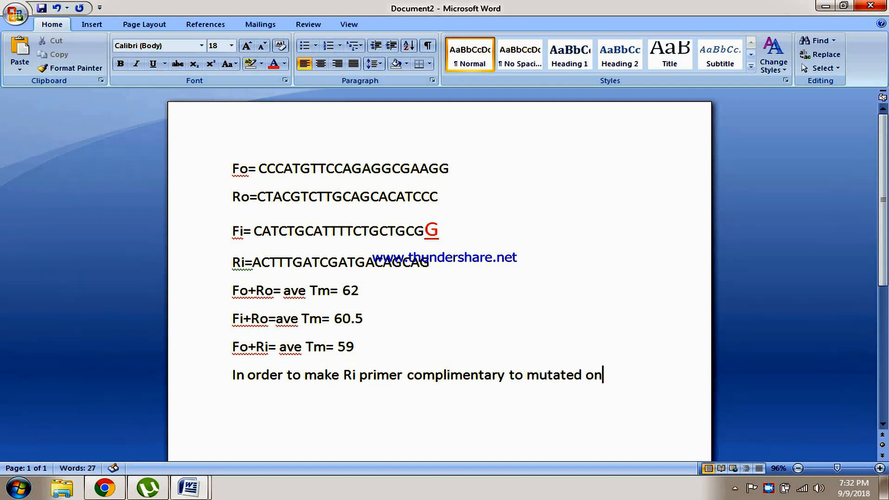
type("e... so we")
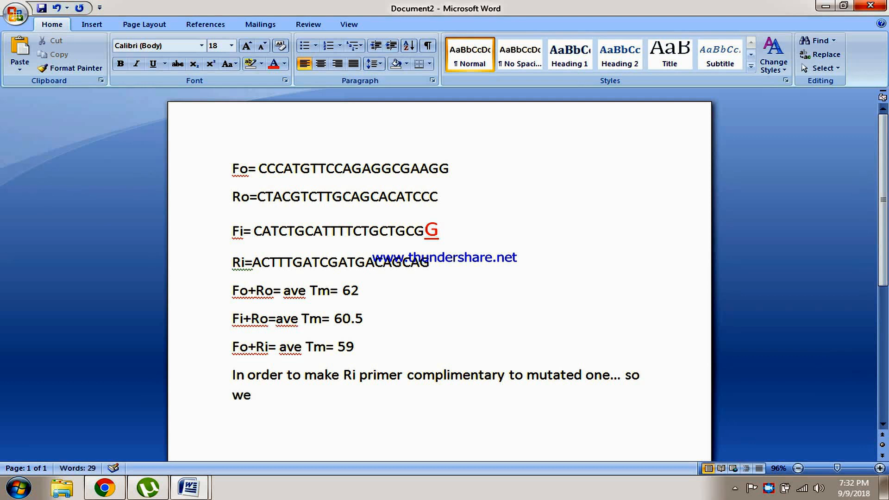
Step: Continue the note with "will add complimentary base, as G has substituted into A"
type(" will ad")
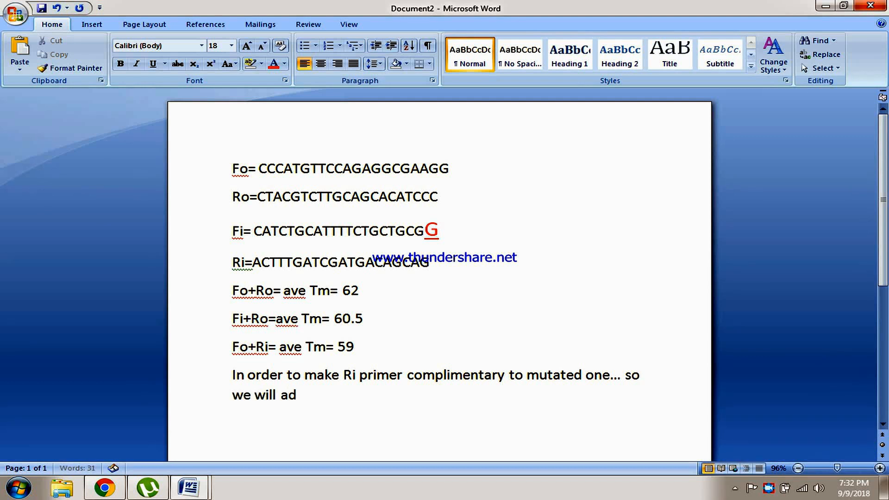
type("d complimentary")
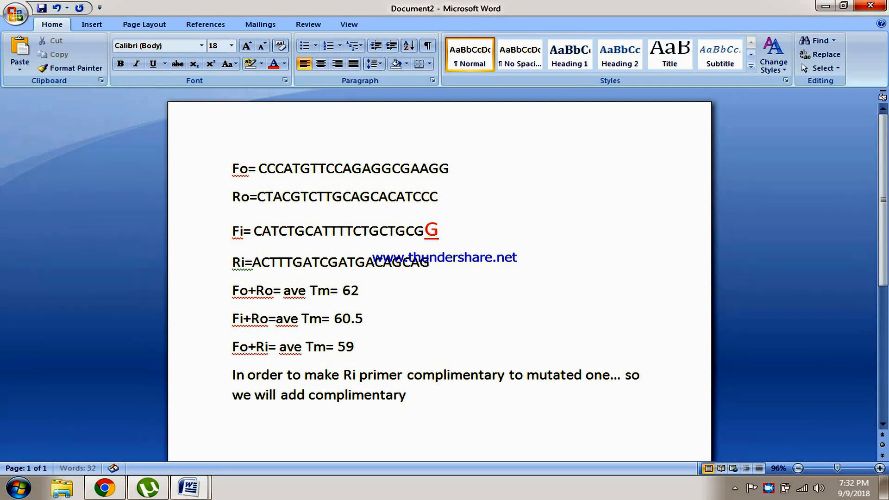
type(" base, as ")
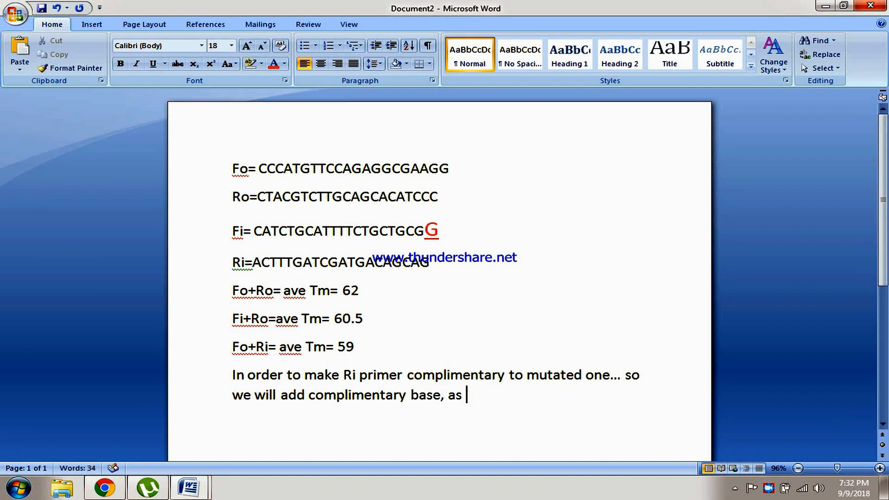
type("G has con")
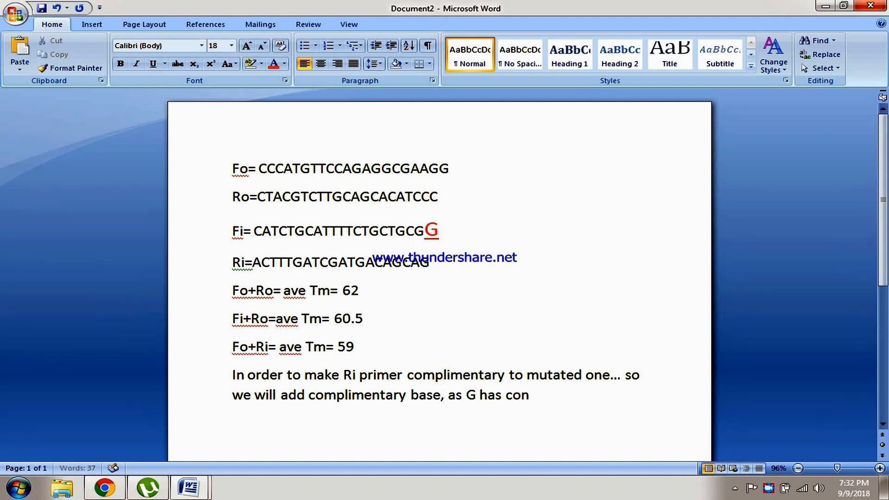
key("BackSpace")
key("BackSpace")
key("BackSpace")
type("substituted ")
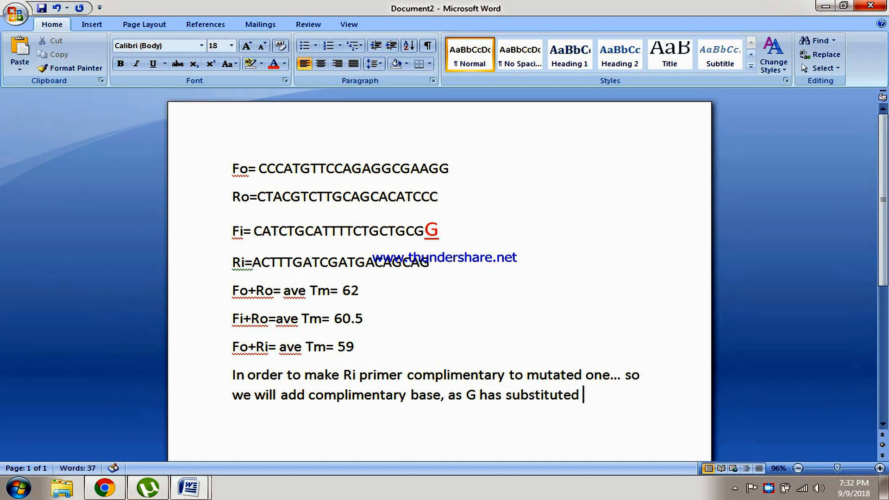
type("into Aa")
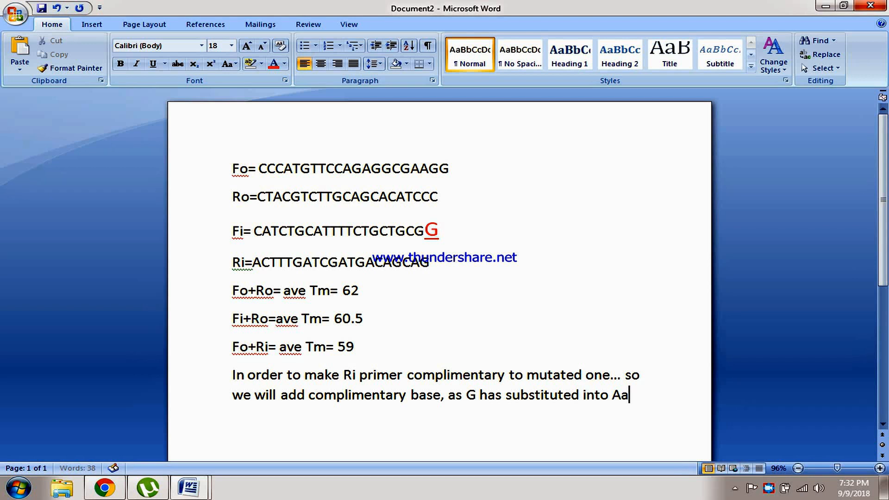
key("BackSpace")
Step: Finish the note with "... and complimentary of A is T. so I will add T"
type("... and comp")
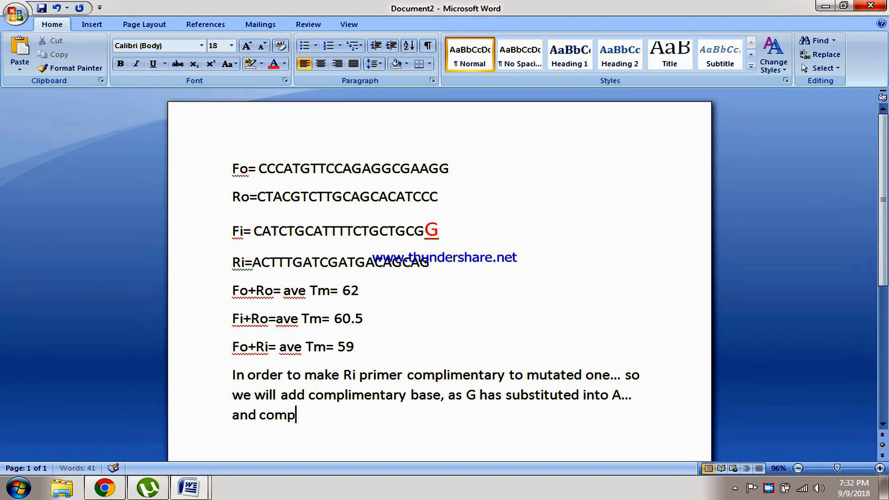
type("limentat")
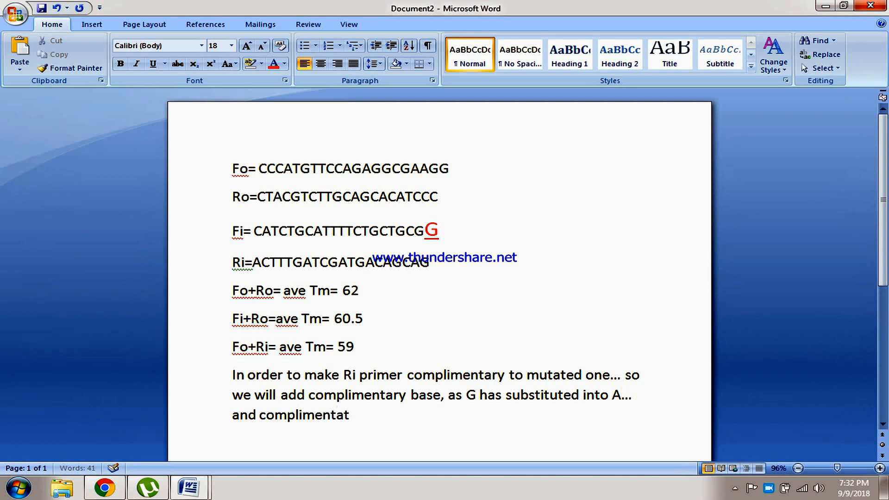
key("BackSpace")
type("ry of Aa")
key("BackSpace")
type("is ")
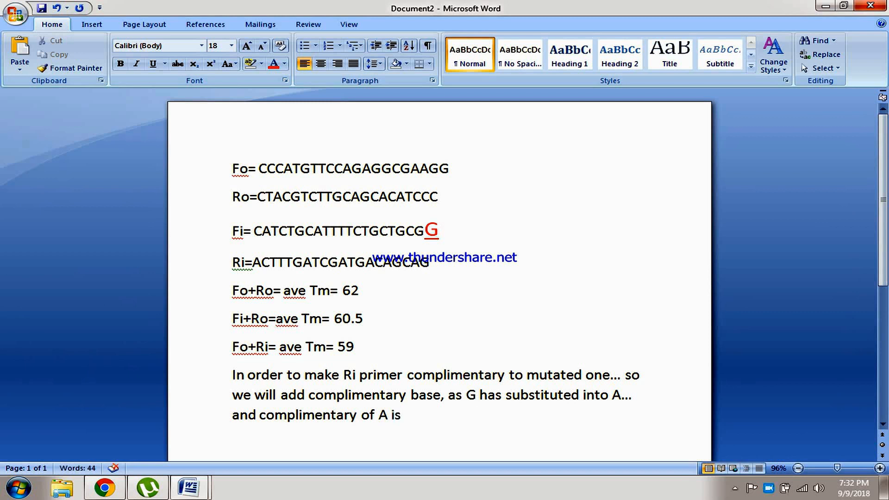
type("T. so I wi")
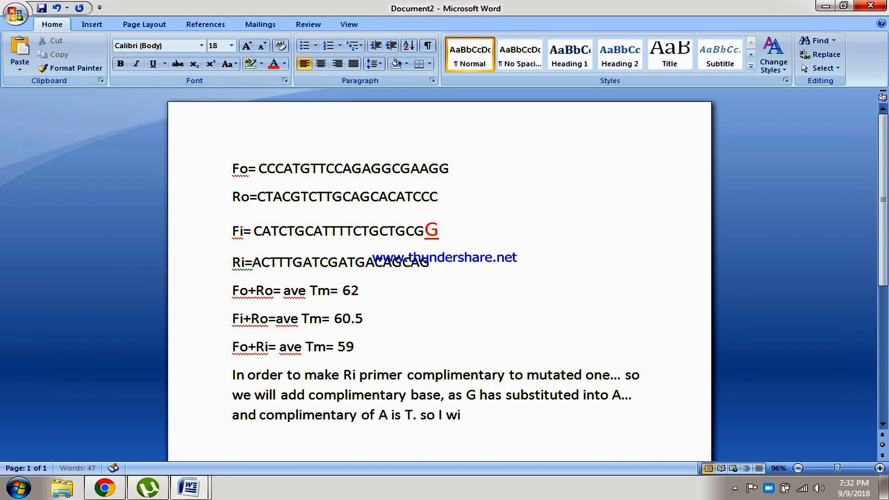
type("ll add T")
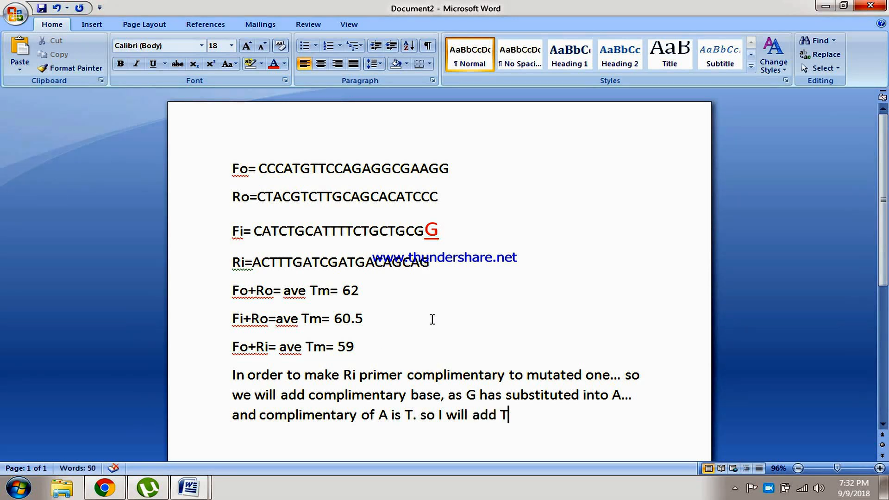
Step: Append the base T to the end of the Ri sequence, making it ACTTTGATCGATGACAGCAGT
left_click(436, 260)
type("T")
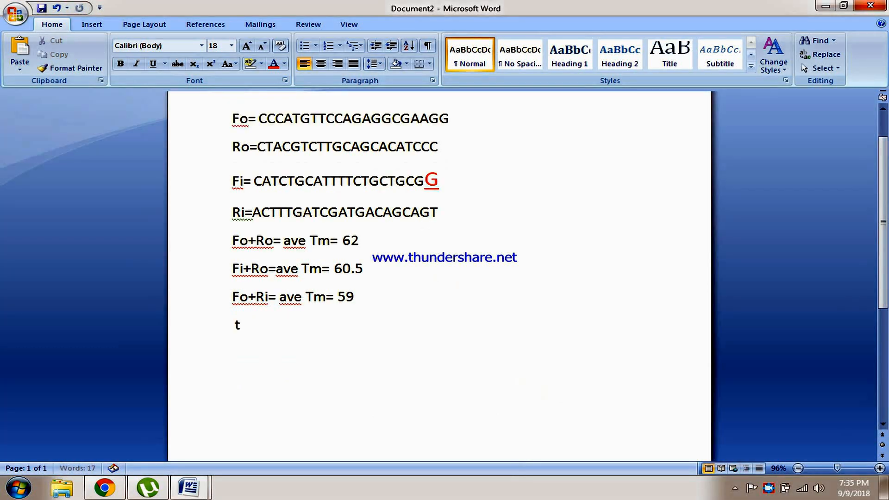
type("ha")
key("BackSpace")
key("BackSpace")
key("BackSpace")
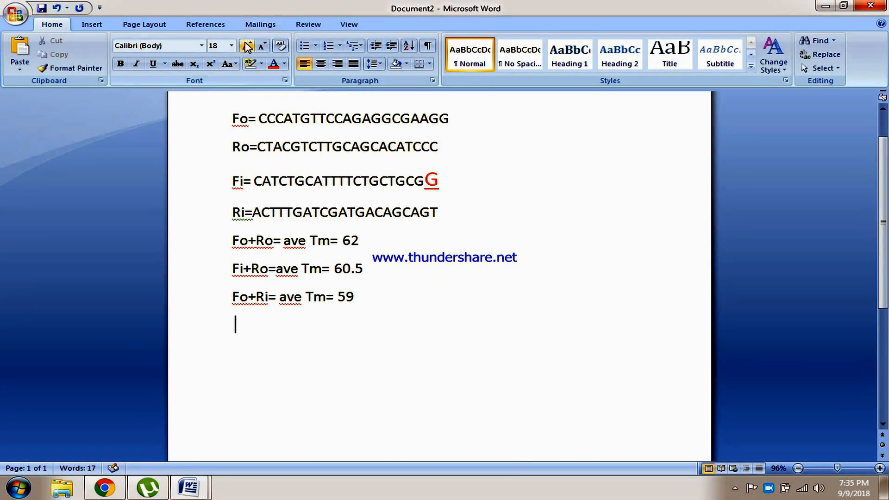
Step: Increase the font size to 24 for the empty line below the Fo+Ri average Tm
left_click(247, 45)
left_click(247, 45)
left_click(247, 46)
type("tha")
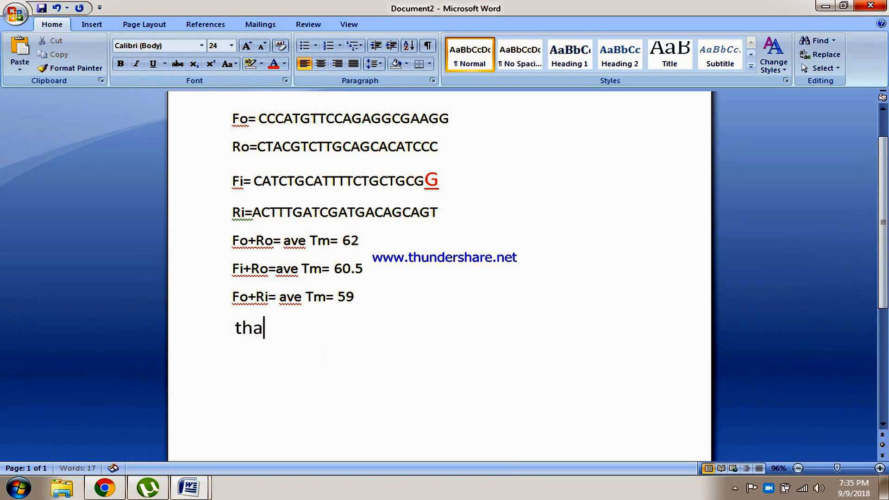
type("nk")
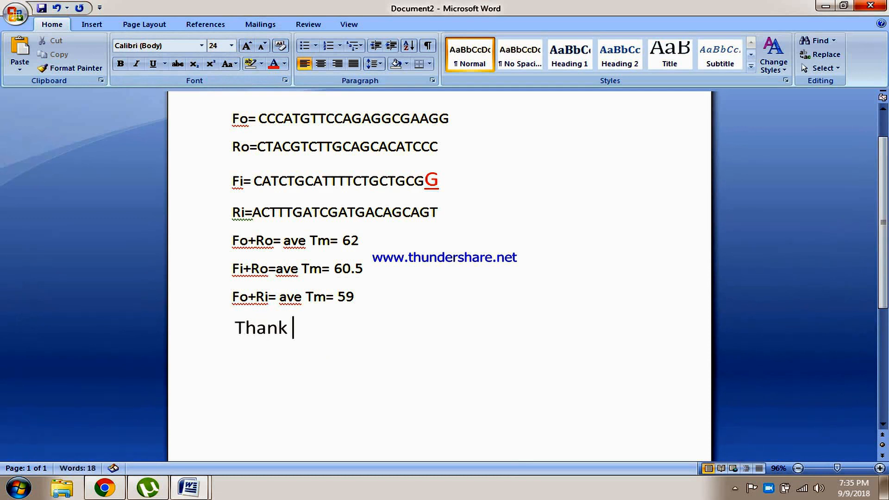
key("BackSpace")
key("BackSpace")
key("BackSpace")
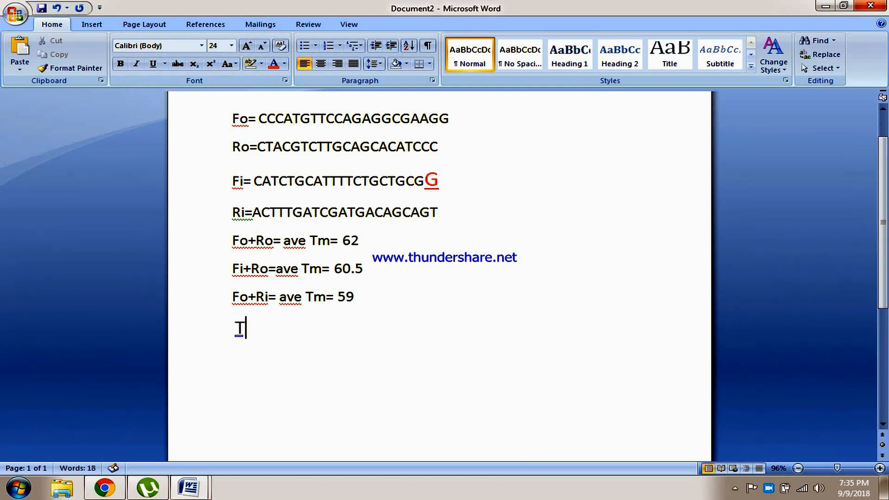
Step: Write the closing line "Thank you for watching" below the Fo+Ri average Tm, leaving one blank line between them
type("th")
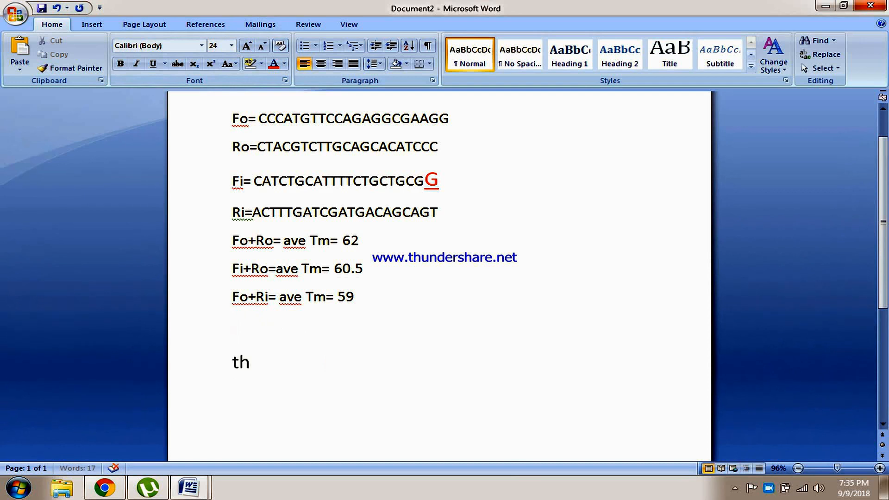
type("ank you")
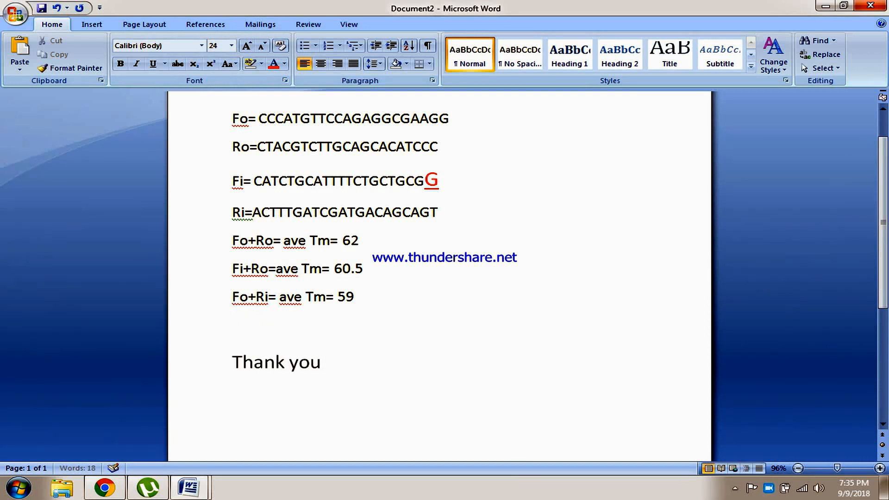
type(" for ")
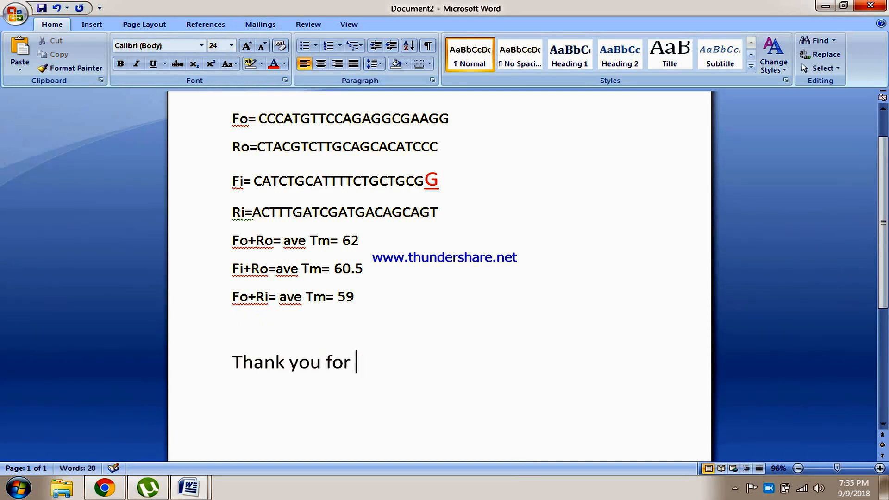
type("watching")
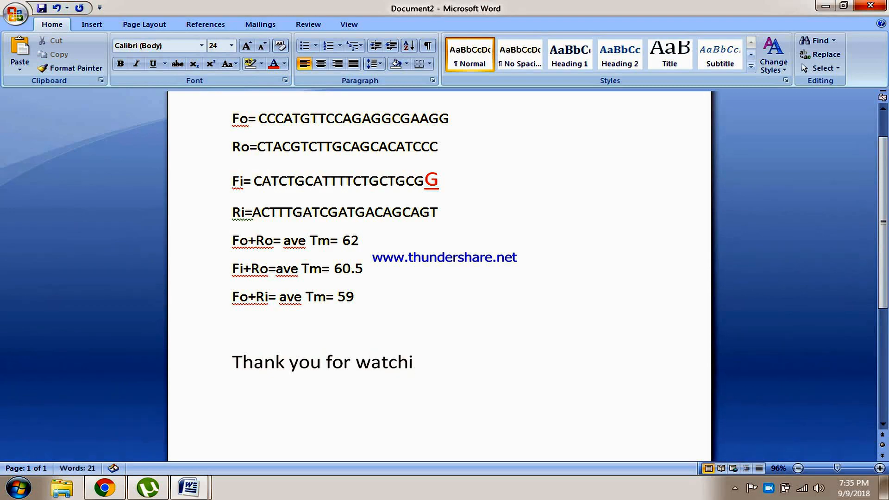